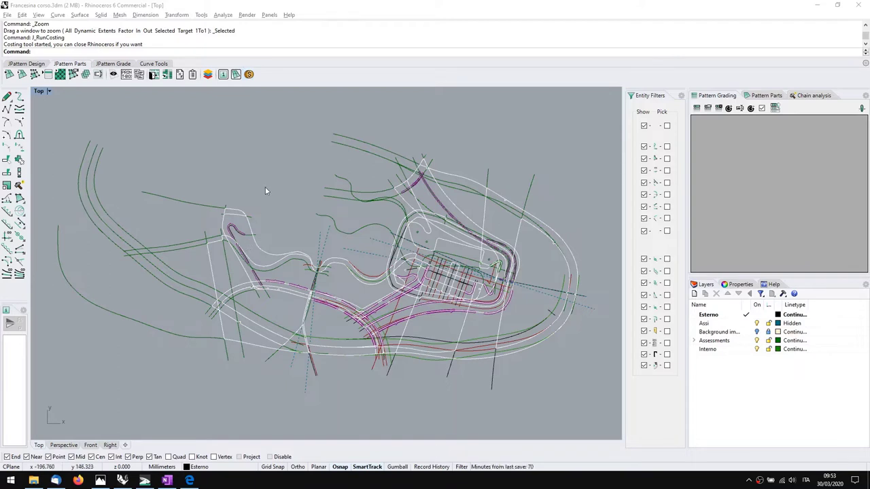
Step: Run the costing tool on the shoe pattern, exporting only the sample size and not limiting it to active parts
left_click(249, 74)
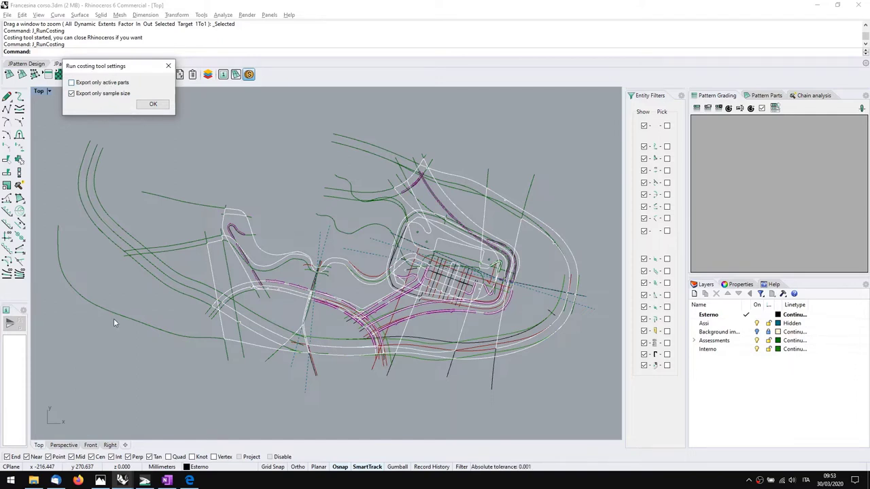
left_click(150, 106)
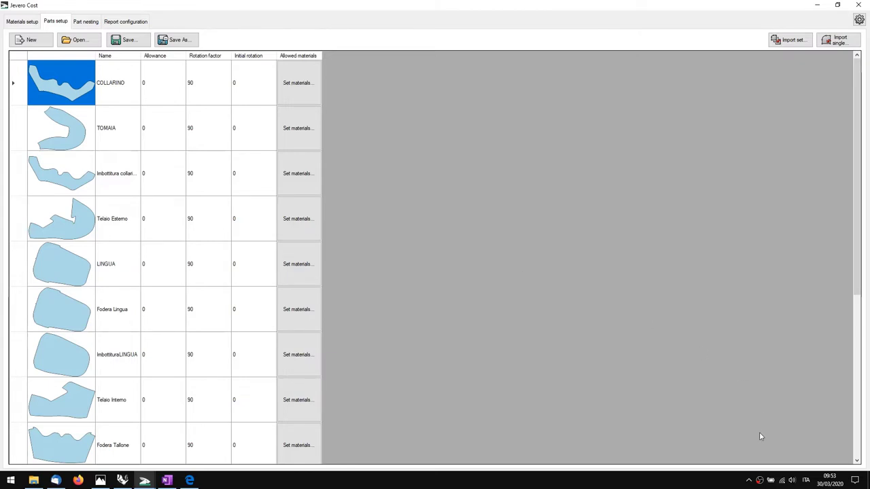
right_click(759, 480)
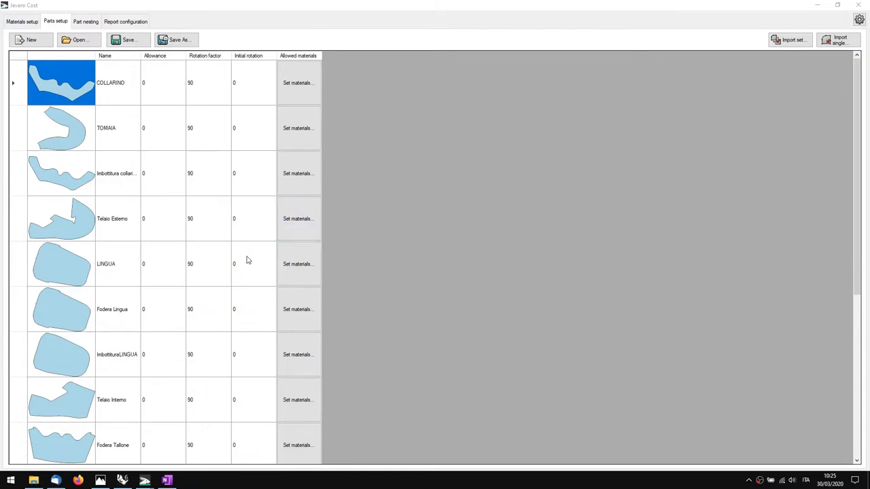
Step: Review the imported pattern parts with their allowance, rotation factor, initial rotation and allowed materials
scroll(247, 261, "down", 5)
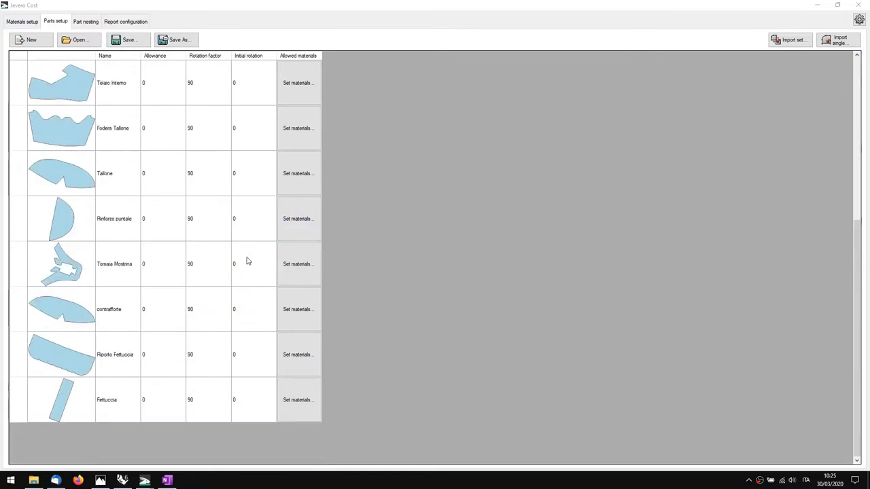
scroll(248, 261, "up", 2)
scroll(247, 260, "up", 3)
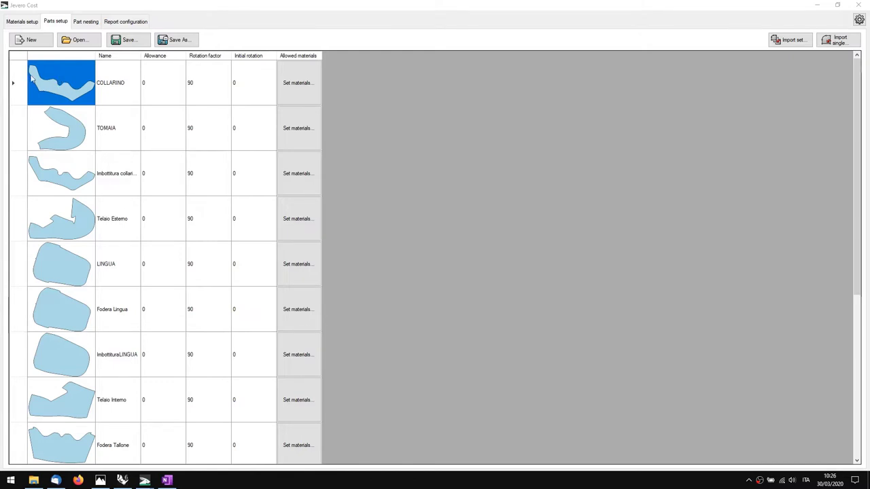
scroll(354, 211, "down", 1)
scroll(357, 214, "down", 1)
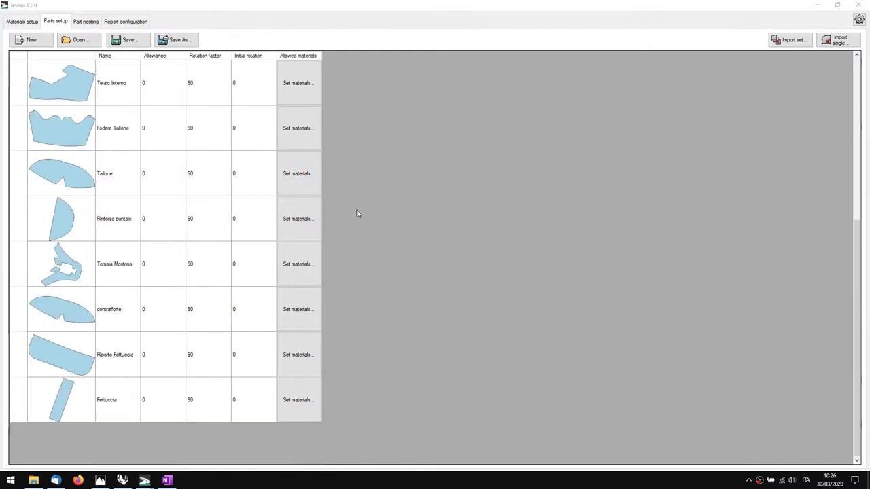
scroll(356, 215, "up", 2)
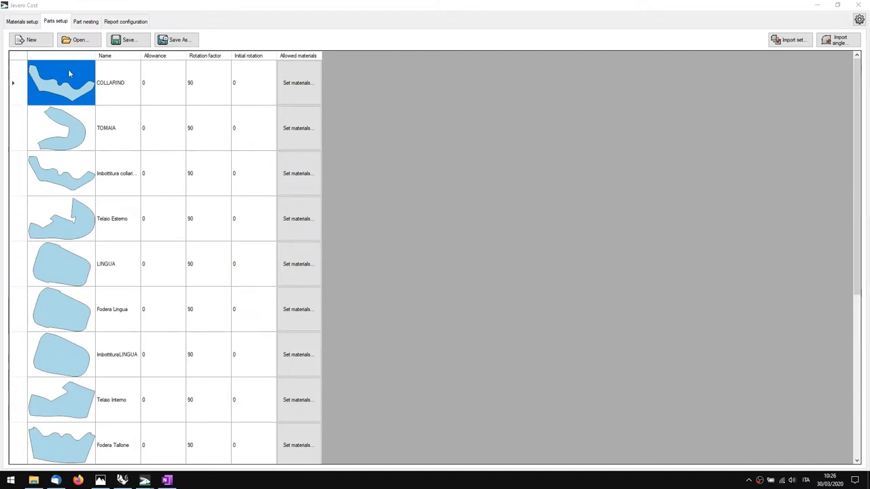
left_click(412, 126)
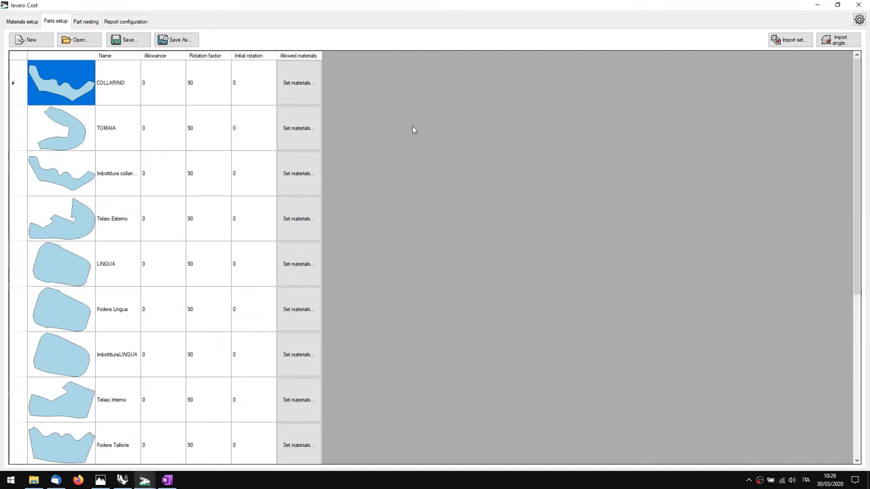
Step: Name the new material Microfiber 1 in the materials setup and widen the Name column of the materials list
left_click(22, 24)
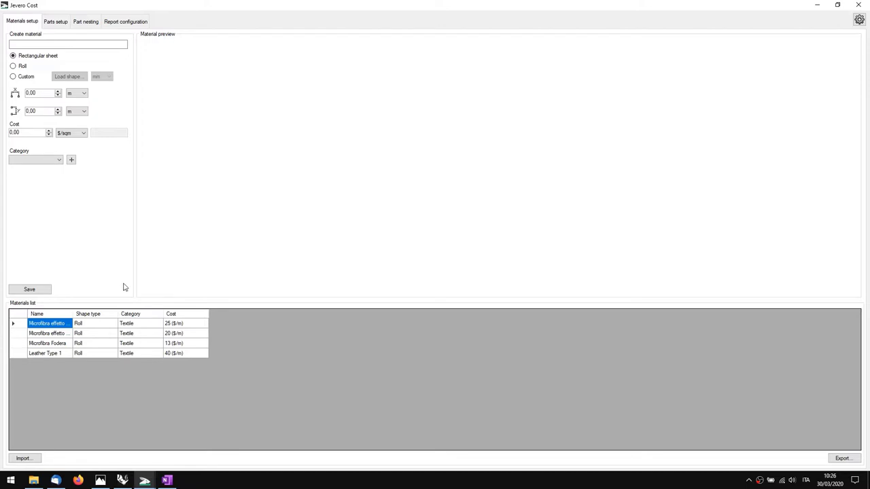
left_click(71, 46)
type("Mic")
type("rofiber 1")
left_click_drag(72, 314, 108, 313)
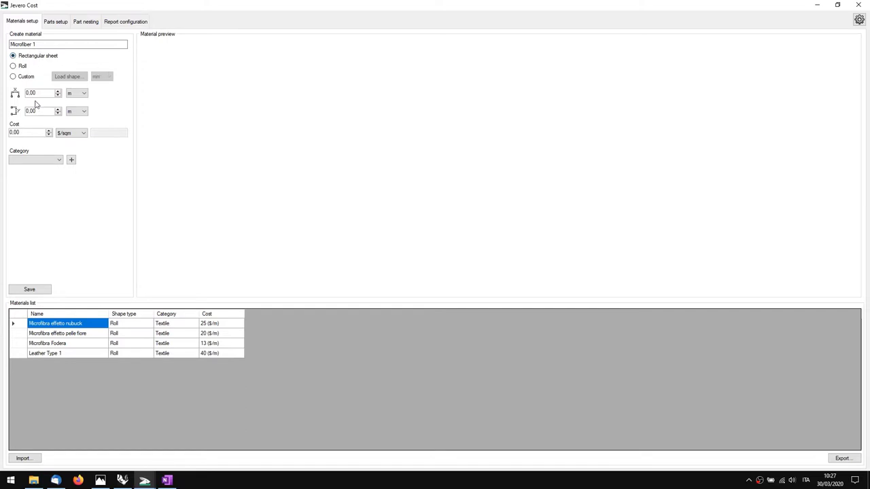
Step: Set the rectangular sheet's X and Y dimensions to 1 m each
left_click_drag(40, 96, 7, 111)
type("1")
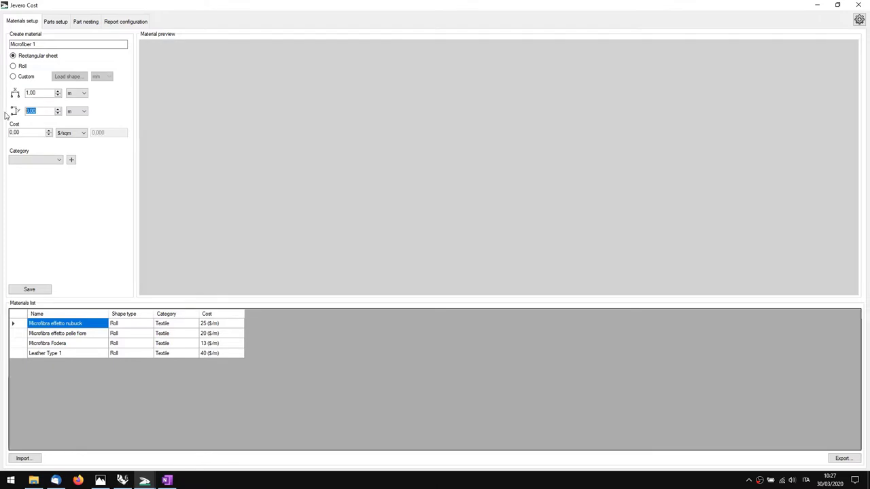
type("1")
key("Return")
left_click_drag(496, 174, 349, 152)
scroll(326, 172, "up", 5)
scroll(350, 154, "down", 2)
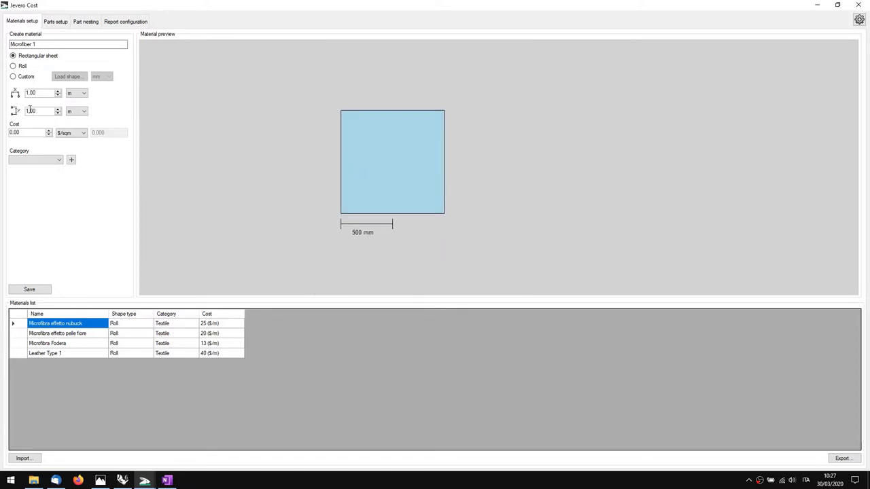
Step: Set the rectangular sheet's Y dimension to 2 m and check its preview
left_click_drag(30, 110, 23, 111)
type("2")
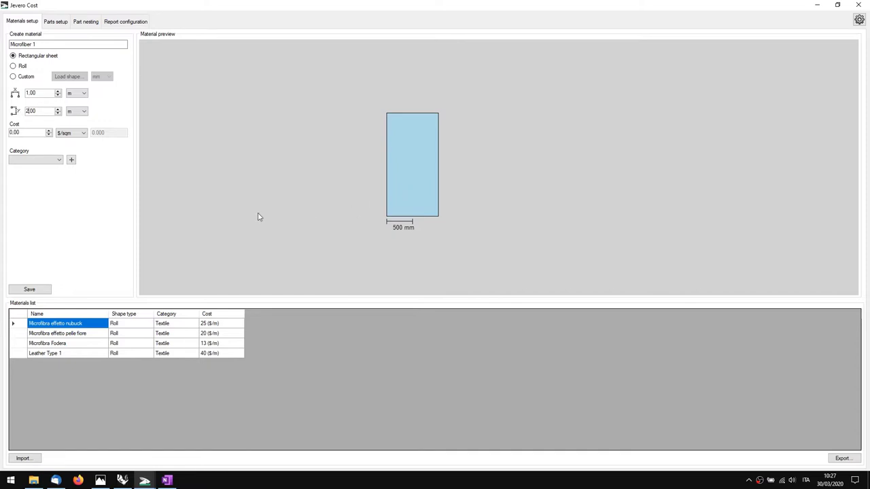
scroll(258, 217, "up", 2)
left_click_drag(494, 140, 436, 159)
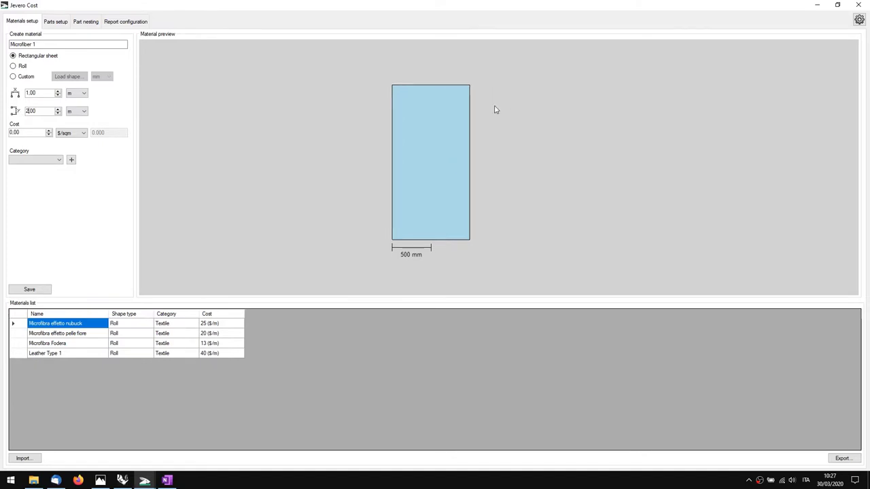
left_click_drag(493, 109, 460, 127)
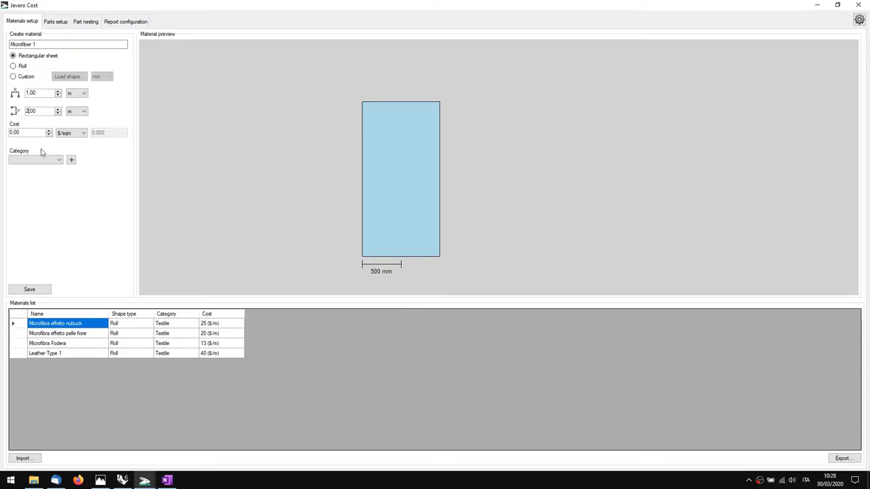
Step: Change the new material's shape to a roll, then select Microfibra Fodera in the materials list
left_click(14, 67)
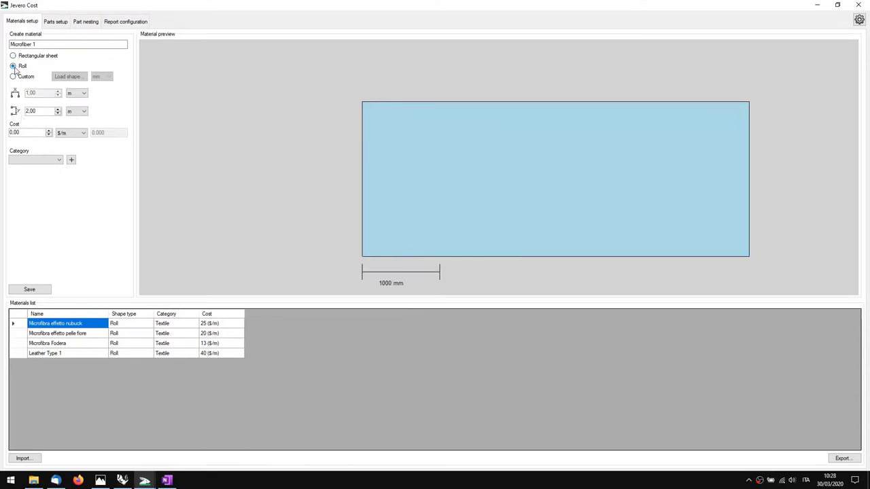
left_click_drag(426, 163, 378, 136)
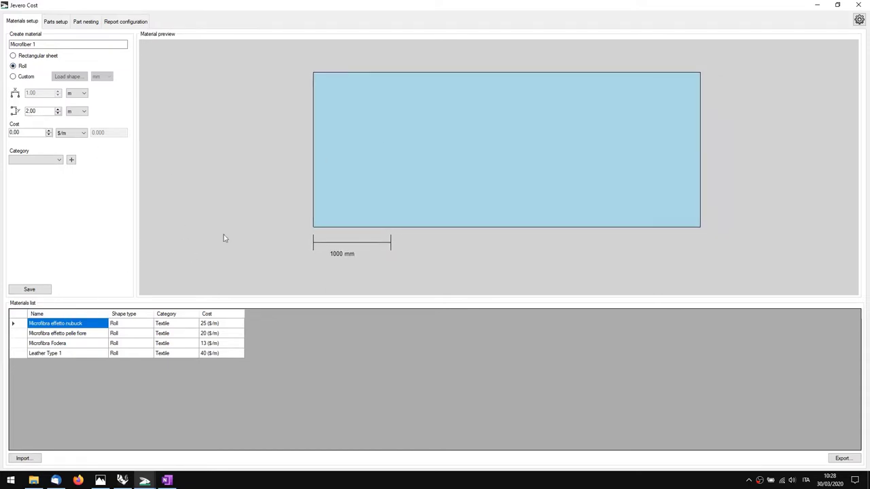
left_click_drag(414, 153, 340, 178)
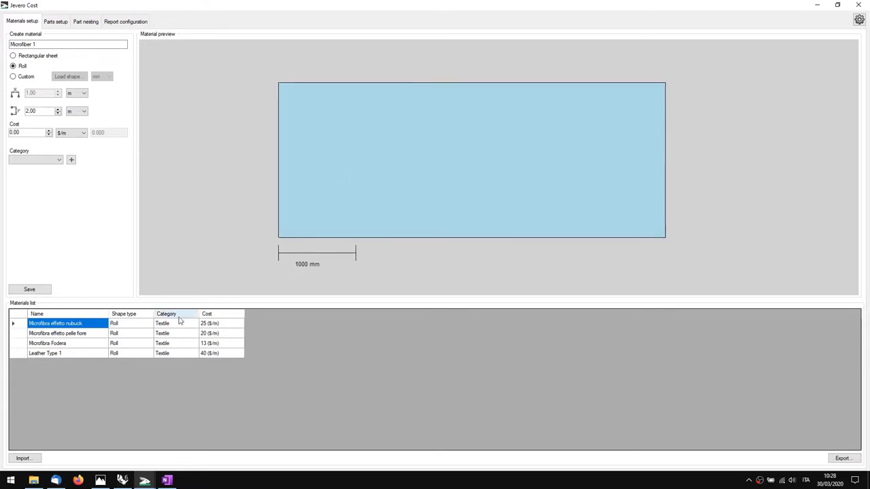
left_click(46, 334)
left_click(56, 345)
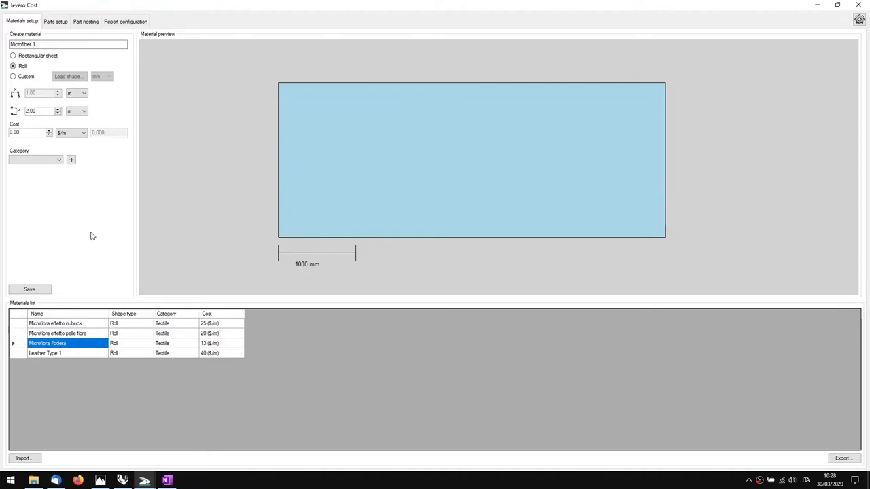
Step: Set the new material's cost to 15 $/m and its category to Textile
left_click_drag(31, 134, 9, 134)
type("15,")
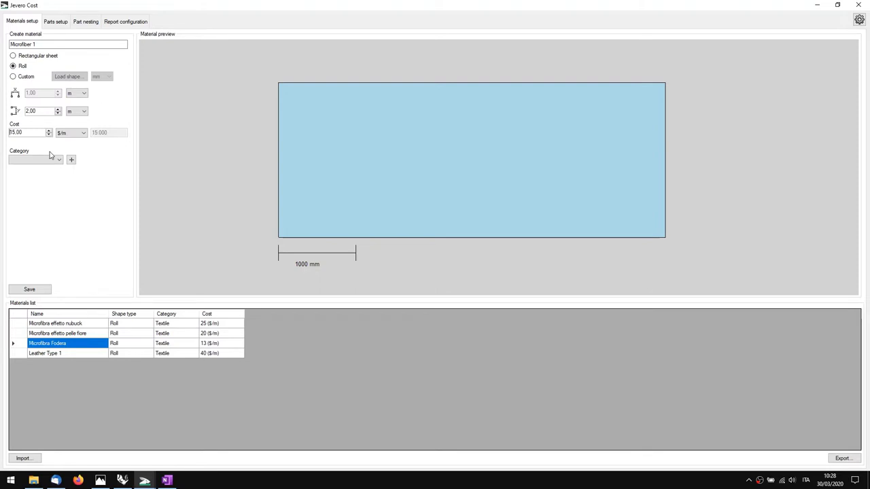
left_click(63, 134)
left_click(31, 163)
left_click(30, 163)
left_click(30, 163)
left_click(31, 175)
left_click(23, 79)
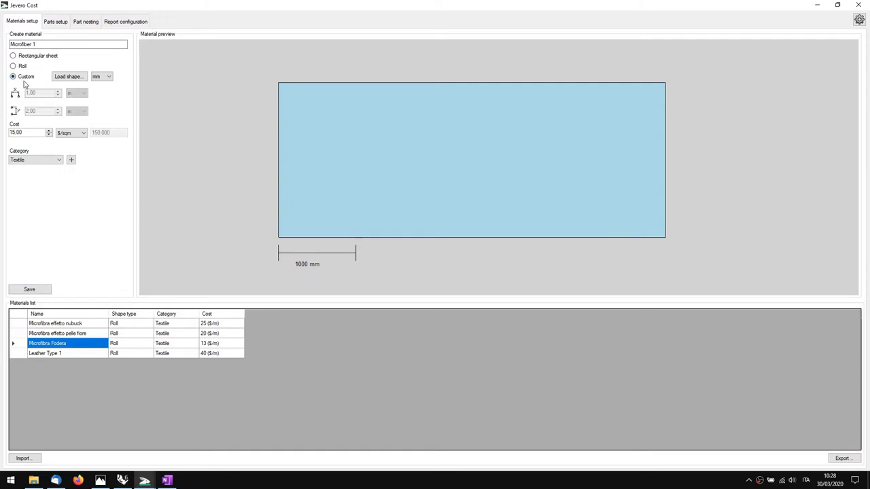
left_click(82, 78)
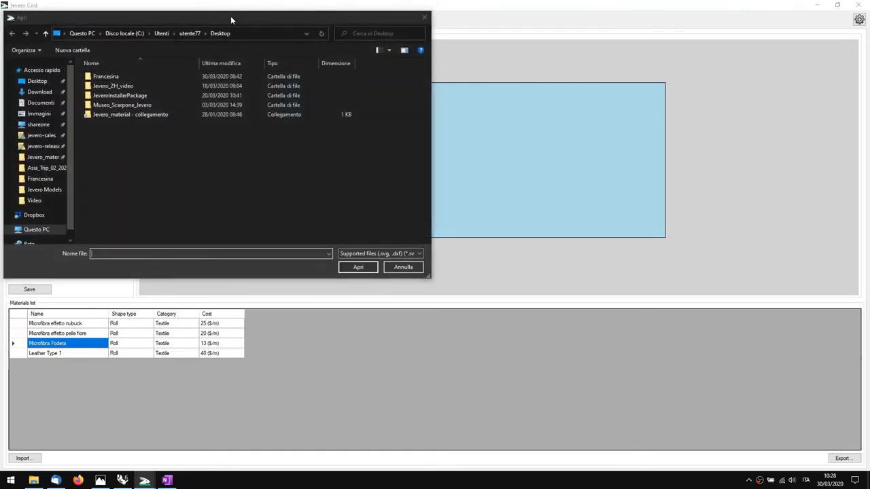
left_click_drag(229, 12, 400, 113)
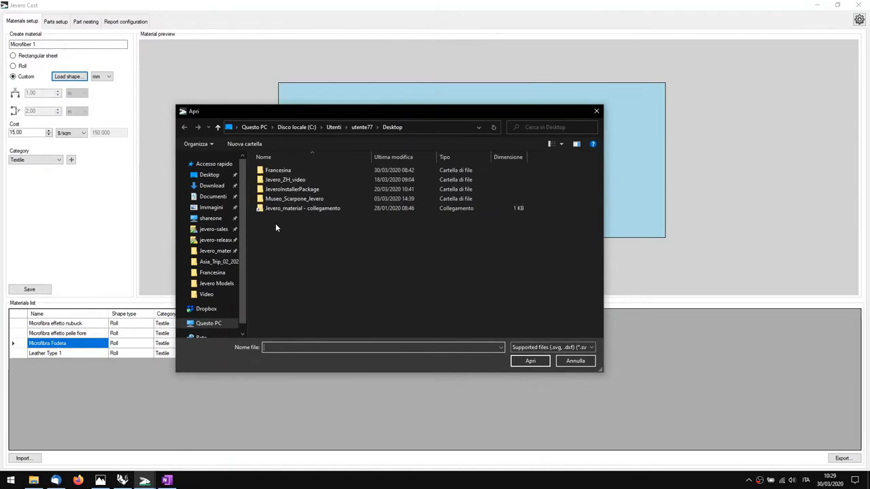
left_click(582, 349)
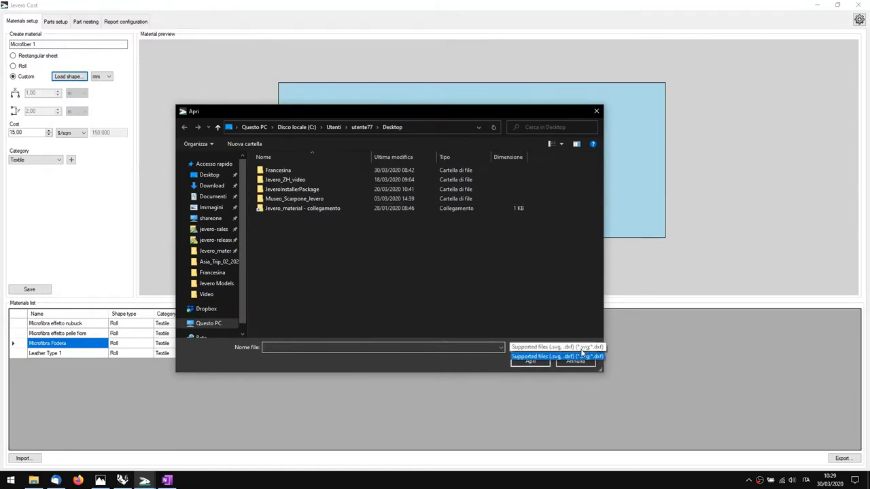
left_click(557, 304)
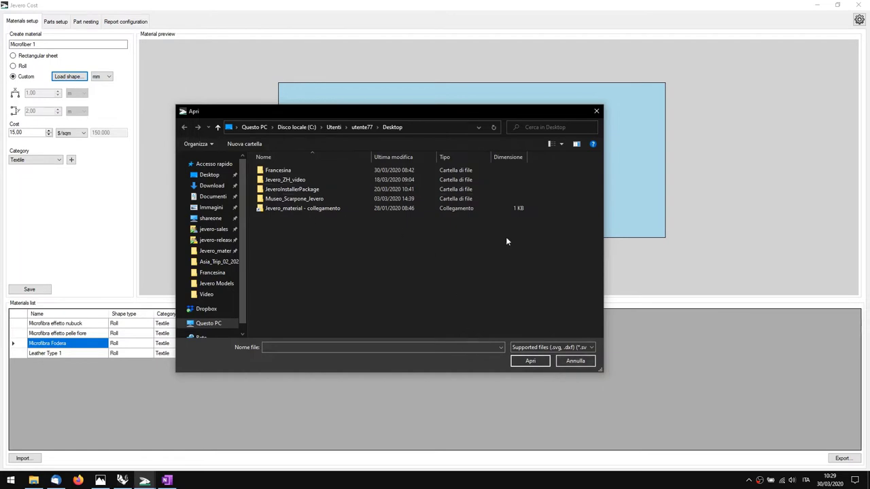
left_click(561, 363)
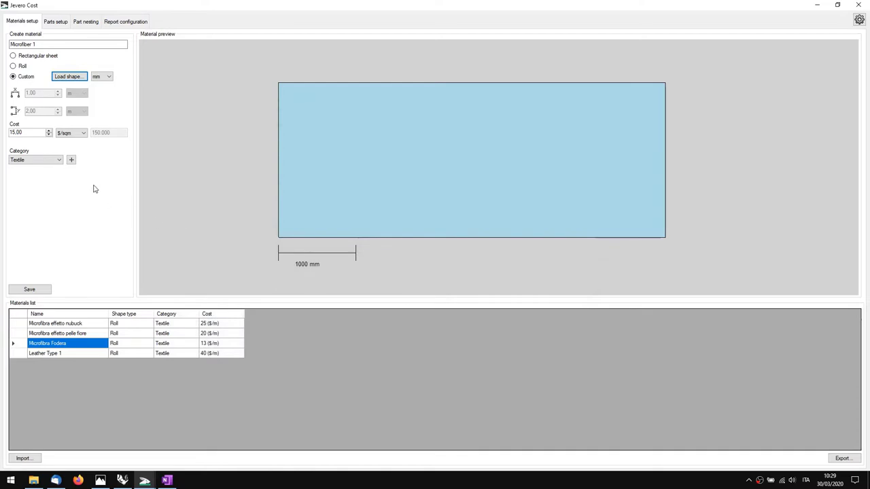
left_click(13, 66)
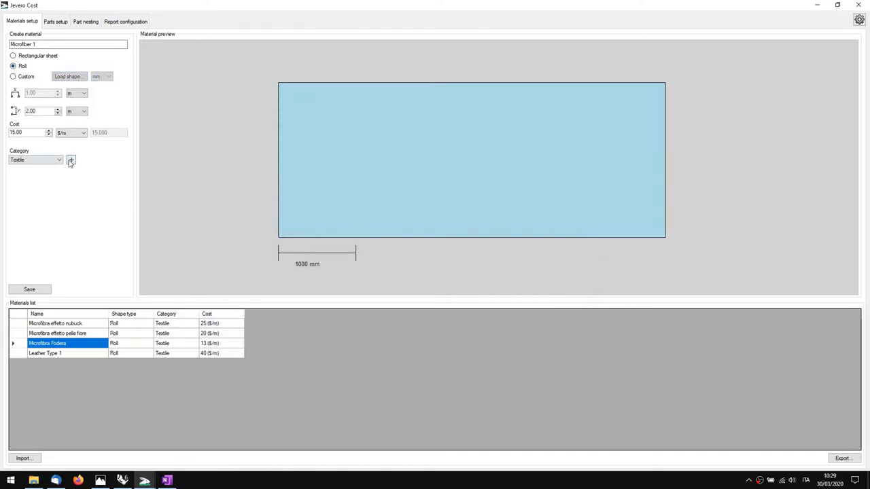
Step: Set the roll's Y dimension to 14 m
double_click(48, 111)
type("1")
type("4")
key("Return")
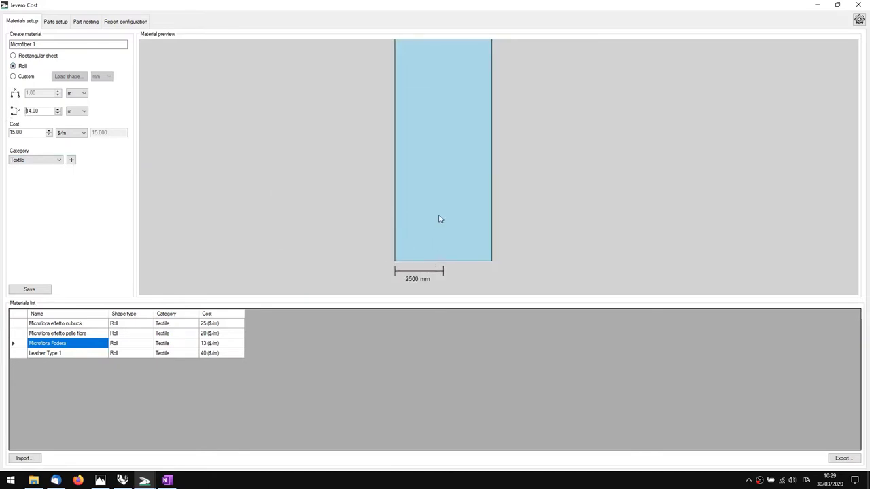
left_click_drag(439, 220, 424, 245)
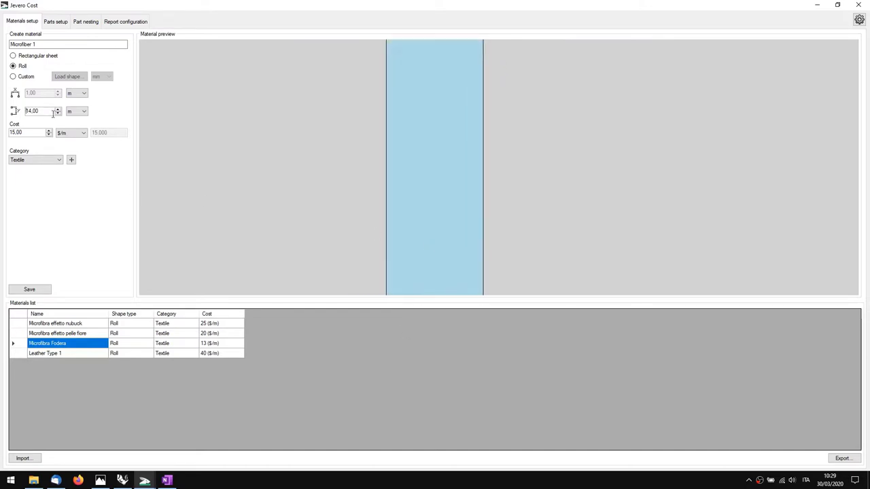
Step: Set the roll's Y dimension to 1.40 m and save Microfiber 1 to the materials list
key("ctrl+a")
left_click_drag(41, 112, 3, 115)
key("BackSpace")
key("Return")
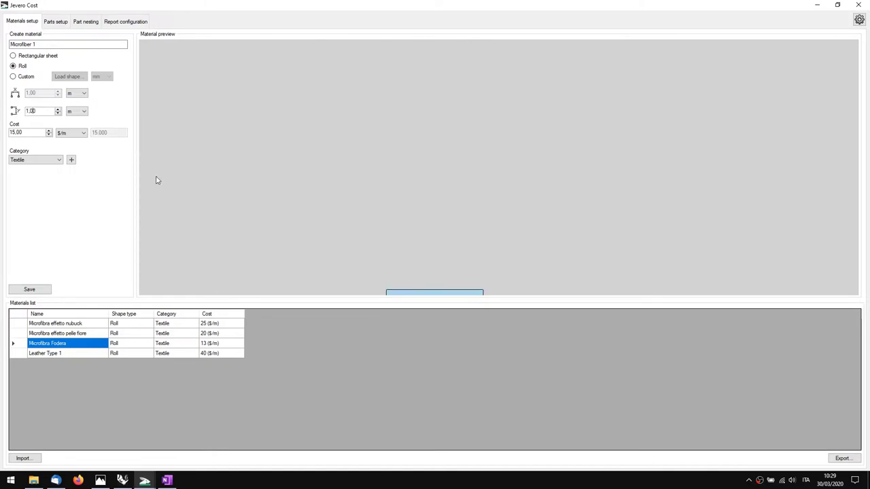
type("4")
key("Return")
scroll(347, 173, "down", 2)
scroll(360, 179, "up", 2)
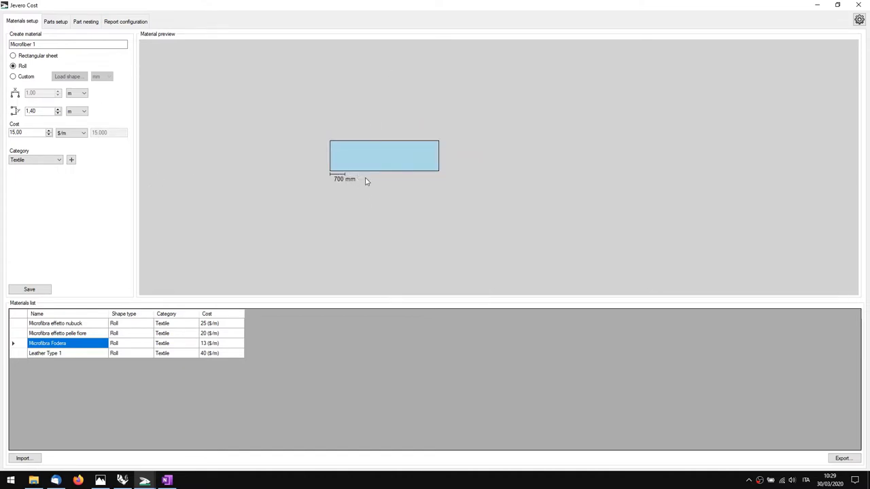
left_click_drag(367, 181, 384, 210)
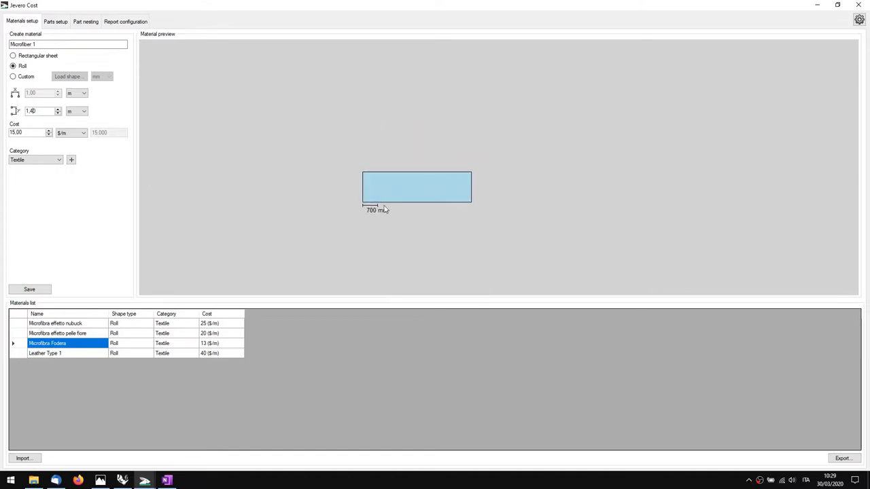
left_click(38, 291)
left_click(63, 367)
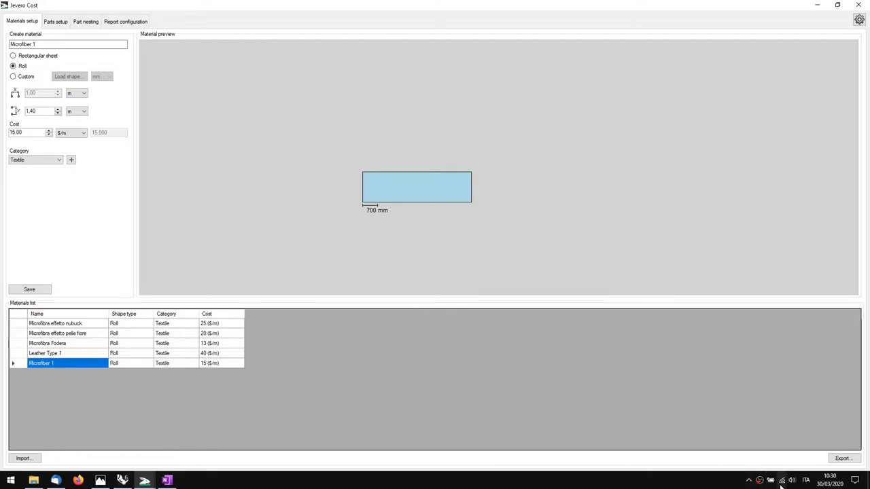
right_click(760, 480)
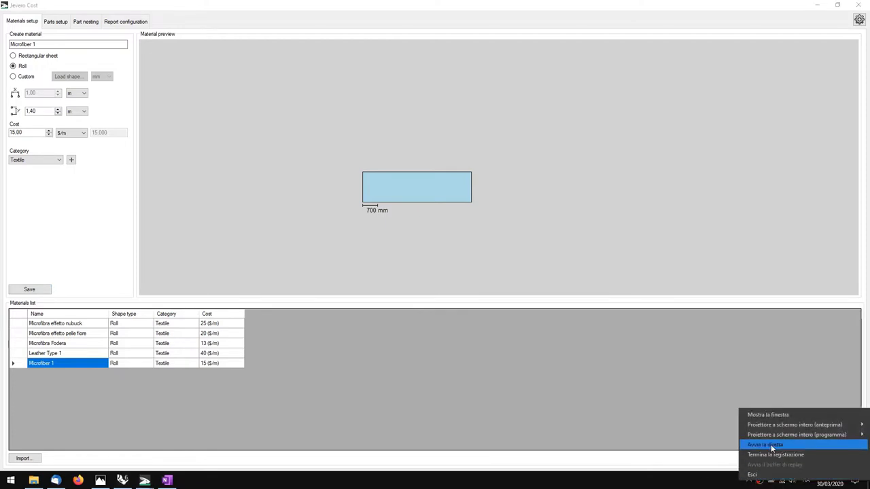
left_click(771, 455)
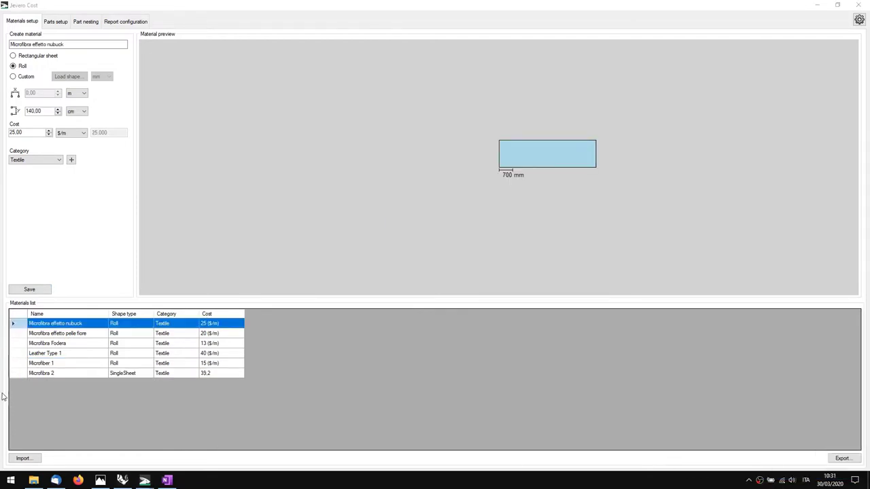
Step: Review the shape, size and cost settings of the saved materials, from Microfibra 2 up to Microfibra effetto pelle fiore
left_click(17, 378)
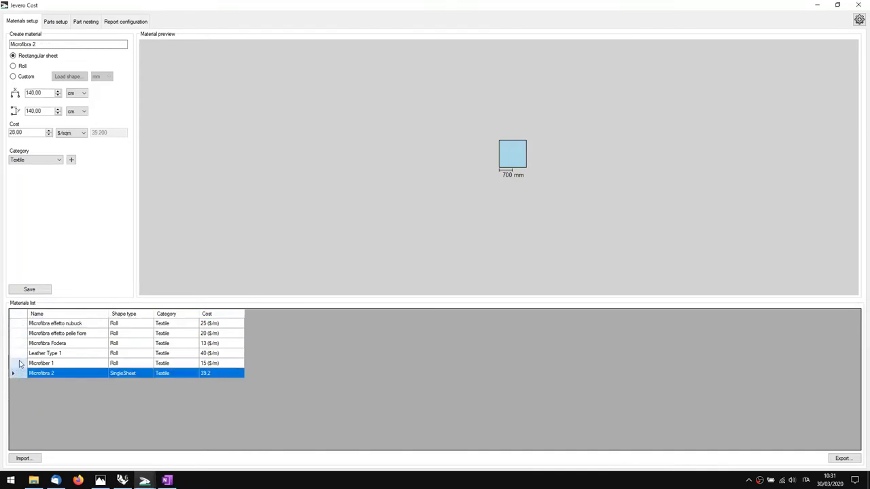
left_click(19, 364)
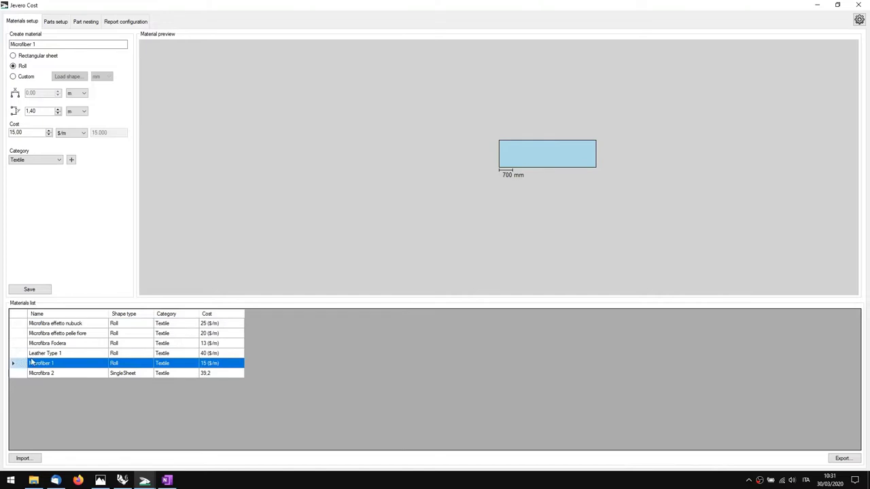
left_click(23, 353)
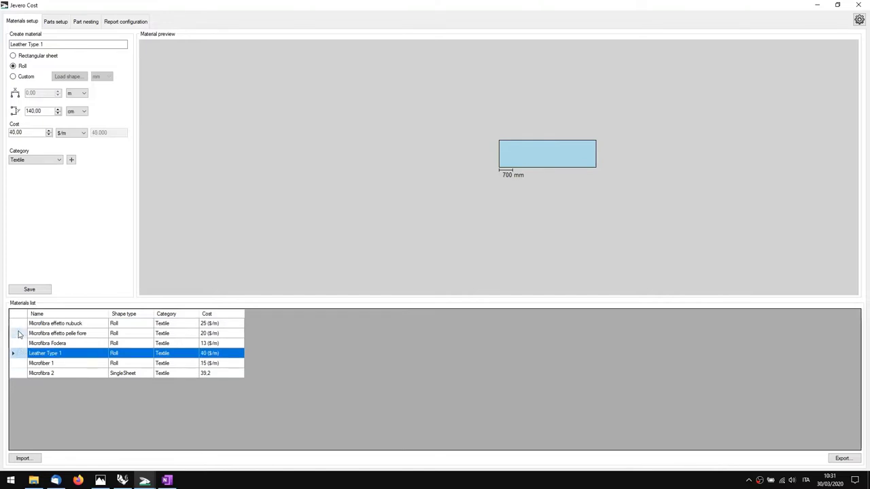
left_click(15, 374)
scroll(530, 151, "up", 3)
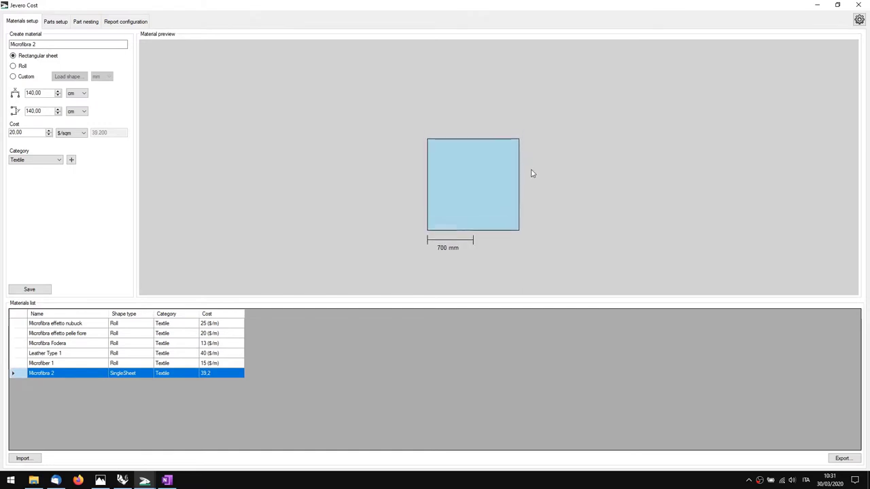
left_click(14, 365)
left_click(15, 353)
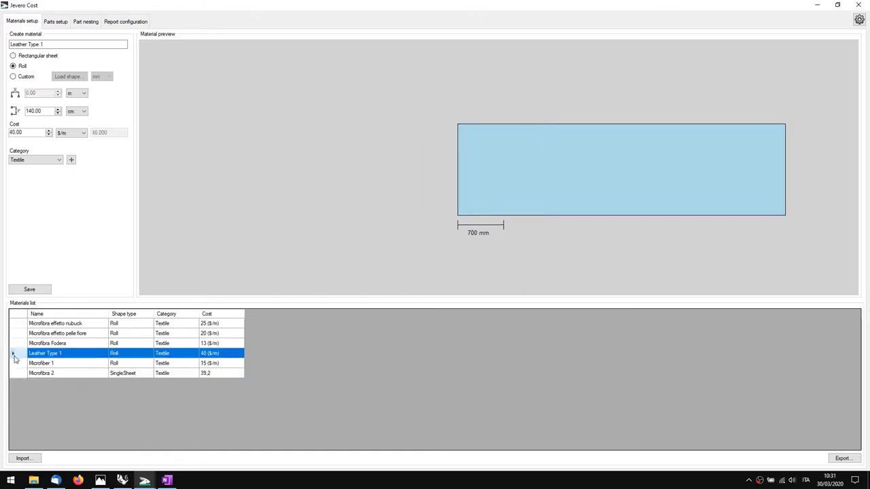
left_click(16, 344)
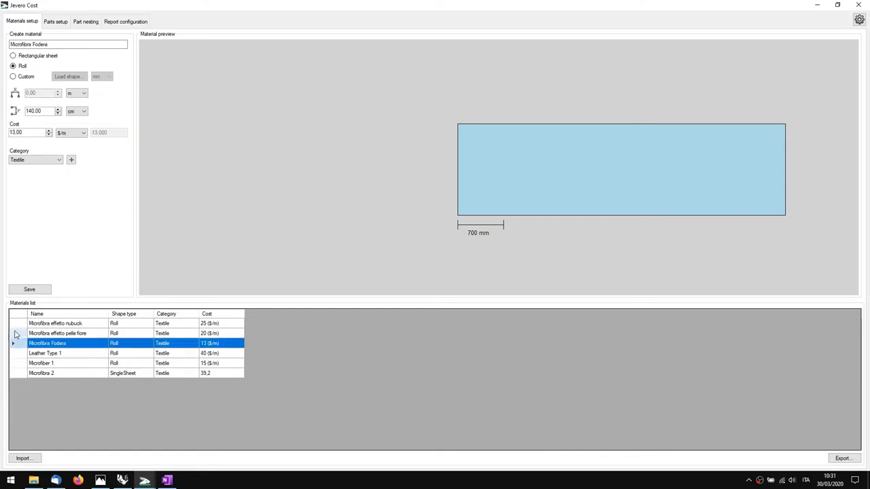
left_click(19, 334)
Step: Select Leather Type 1 in the materials list and create a new material category named Leather
left_click(19, 353)
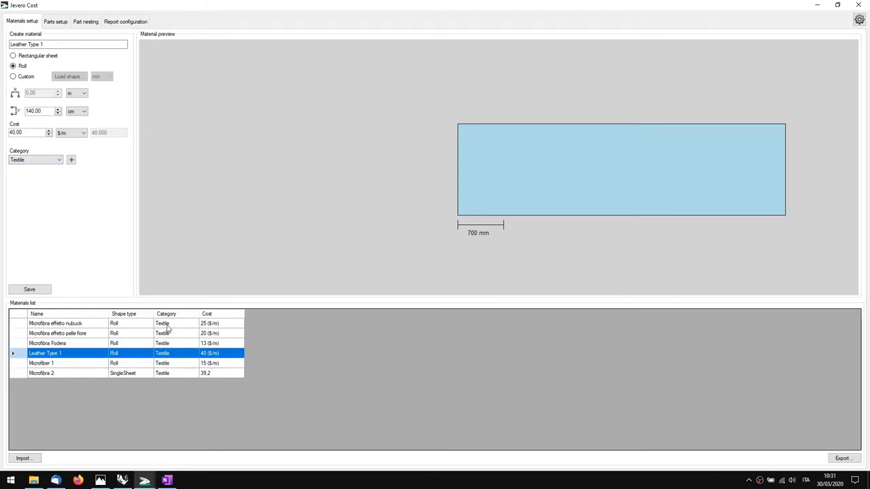
left_click(71, 160)
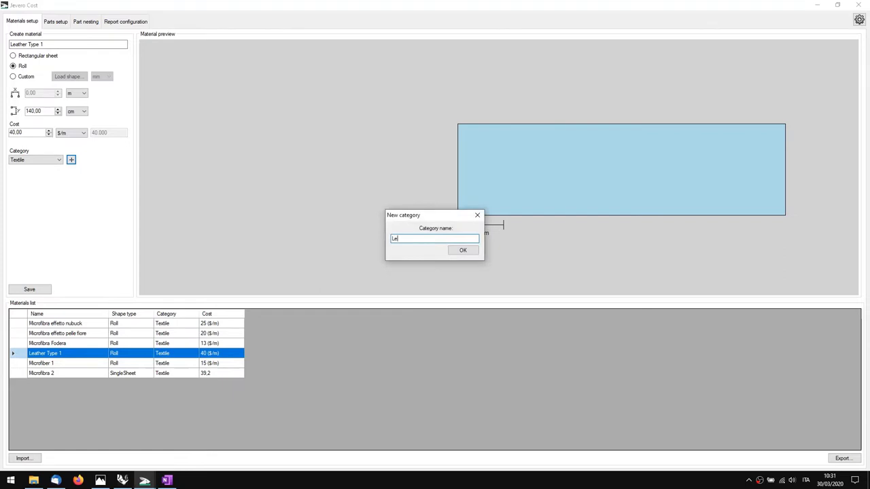
left_click(465, 251)
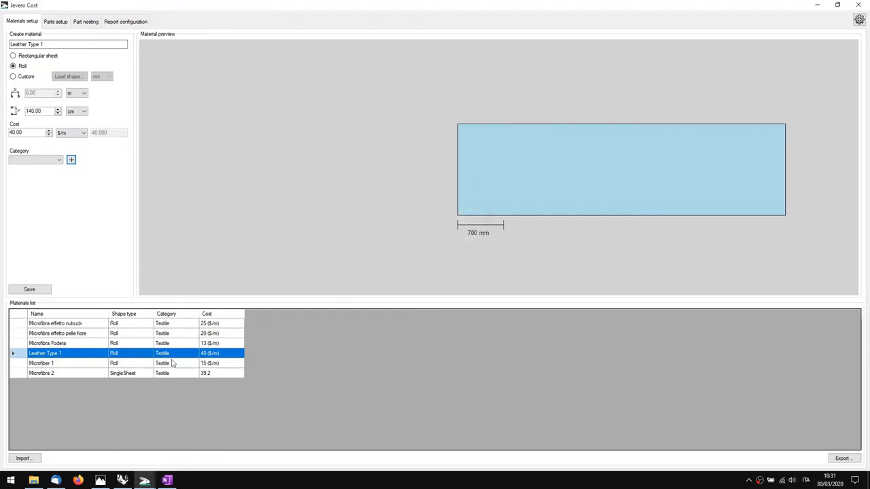
Step: Assign the Leather category to Leather Type 1 and save it, updating the existing material
left_click(41, 160)
left_click(39, 181)
left_click(29, 289)
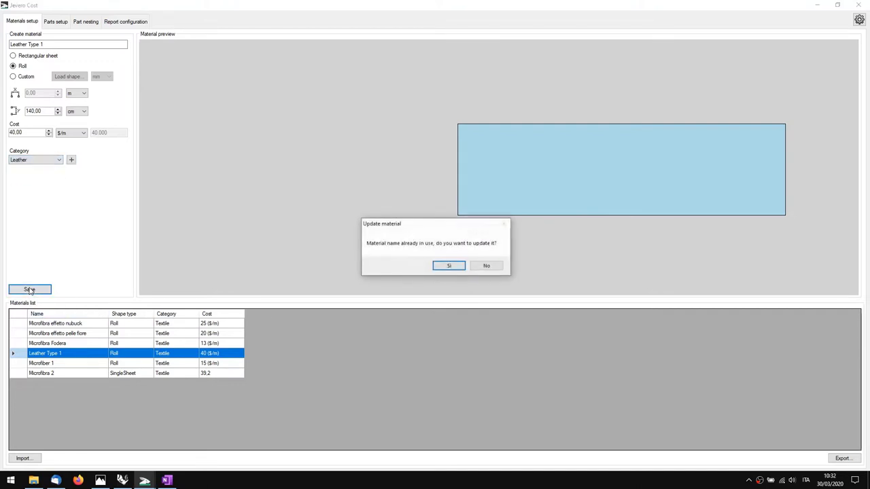
left_click(445, 267)
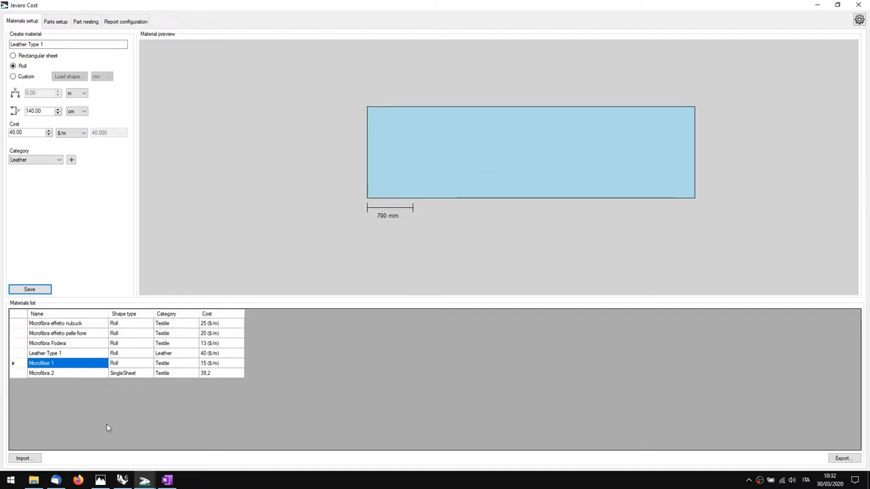
Step: Export the materials list to the Desktop as a Jevero Cost file named Material List 1
left_click(36, 460)
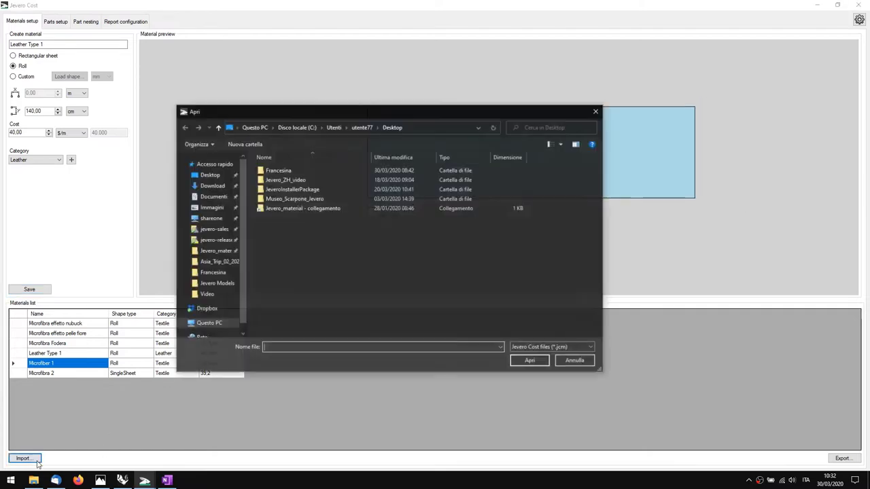
left_click(565, 364)
left_click(842, 458)
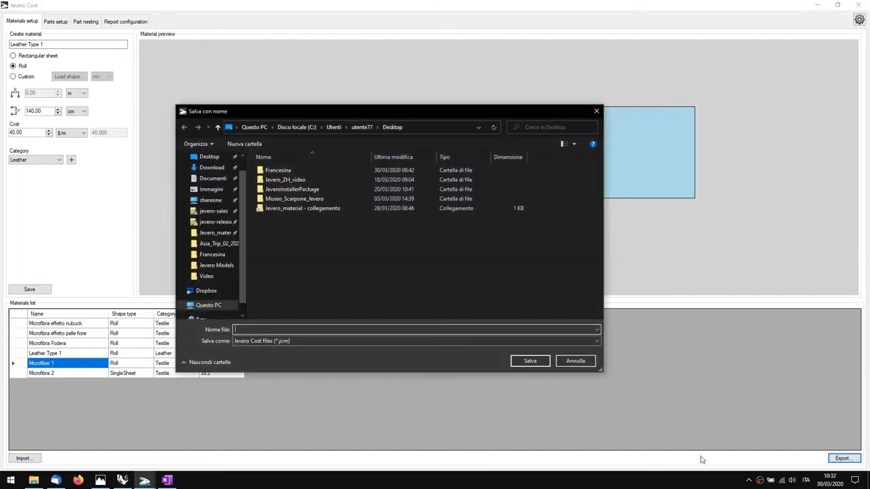
scroll(211, 204, "up", 1)
left_click(210, 174)
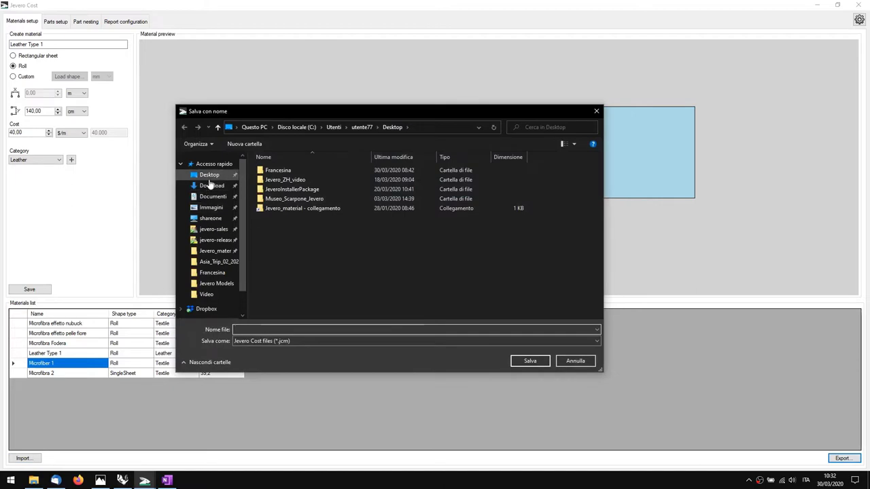
left_click(306, 329)
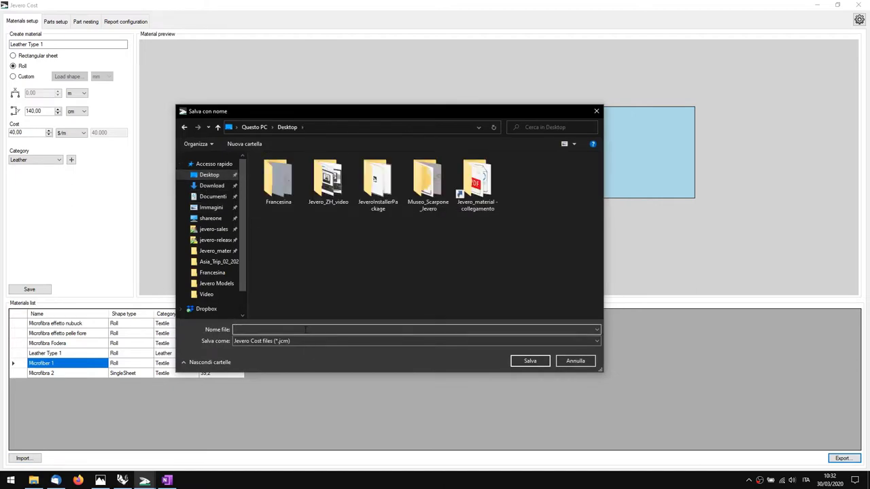
type("Material List 1")
left_click(543, 362)
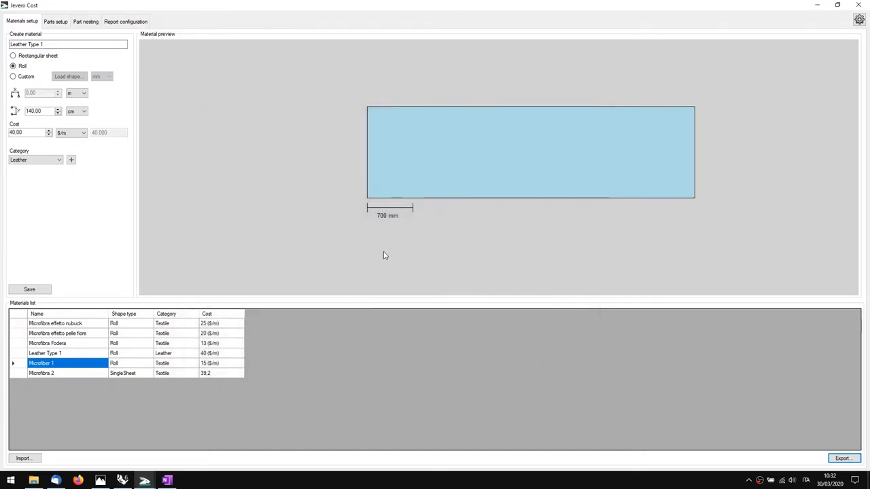
Step: Import Material List 1.jcm from the Desktop into the materials list and accept the renaming of clashing materials
left_click(23, 458)
left_click(297, 218)
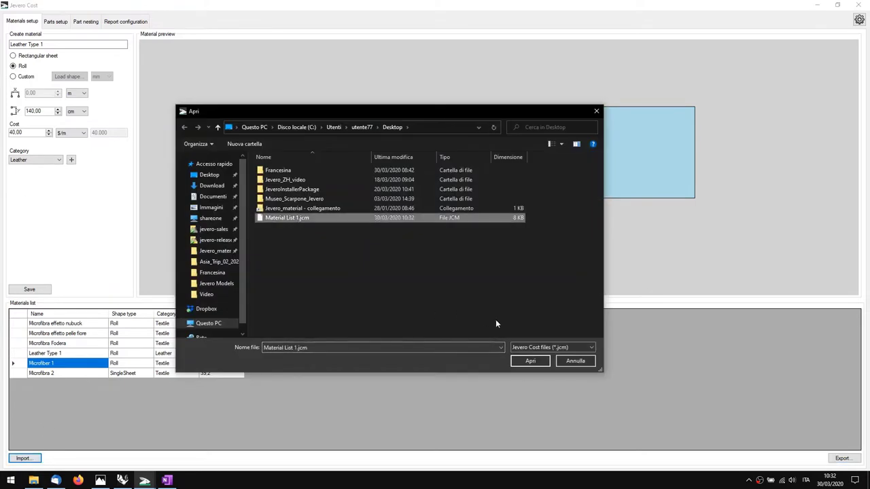
left_click(528, 360)
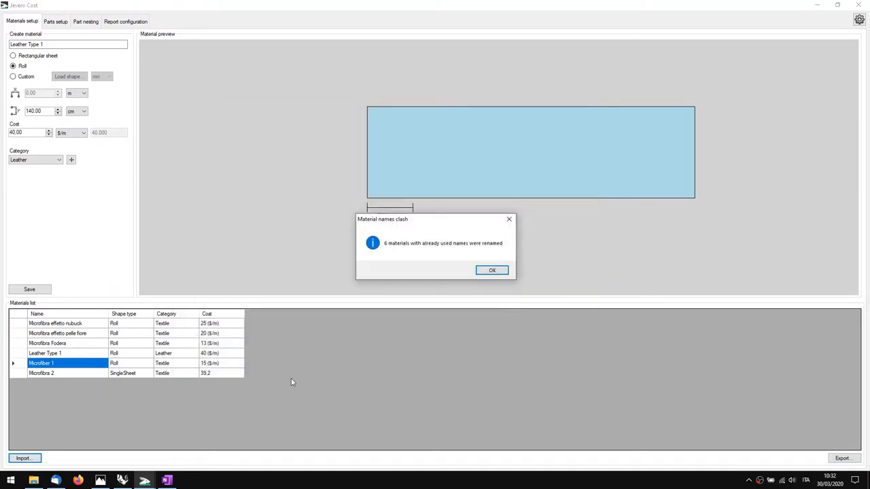
left_click(490, 271)
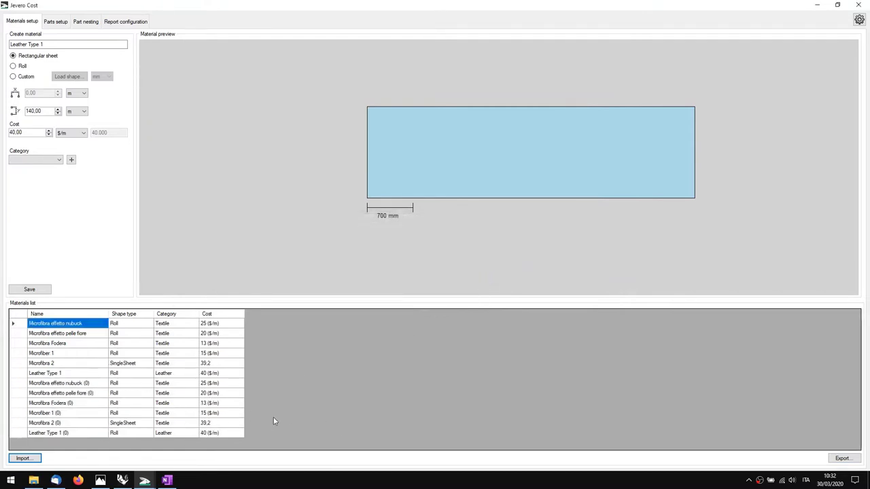
Step: Select the imported duplicates from Microfibra effetto nubuck (0) to Leather Type 1 (0) in the materials list
left_click(87, 384)
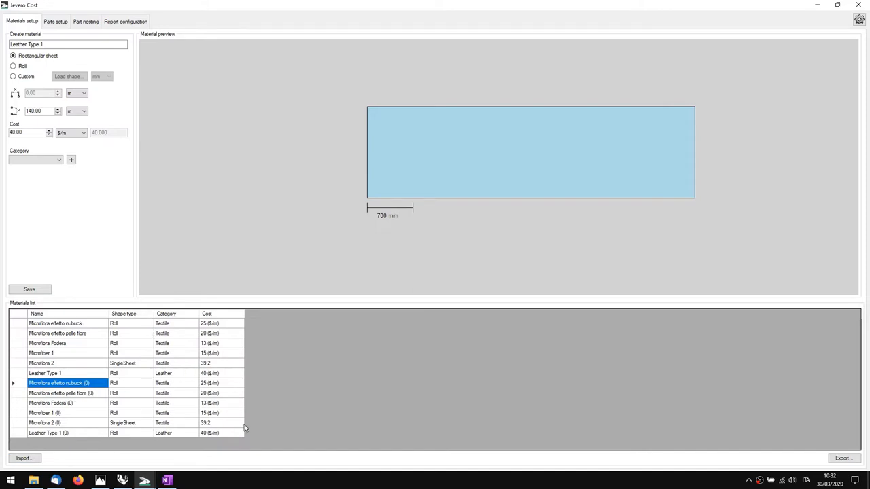
left_click(53, 436, "shift")
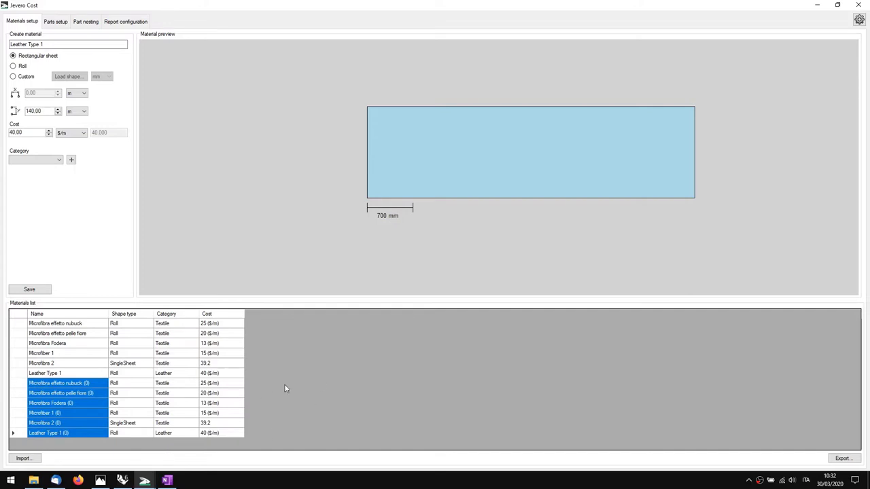
left_click(90, 394)
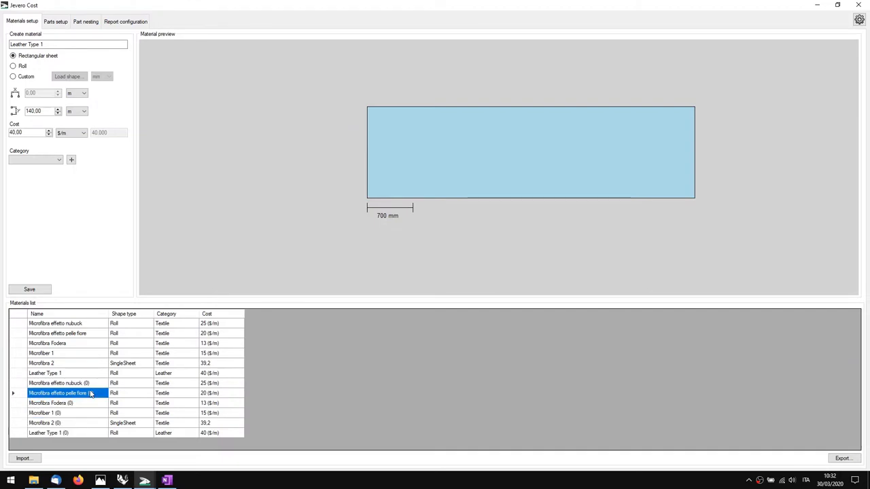
right_click(761, 481)
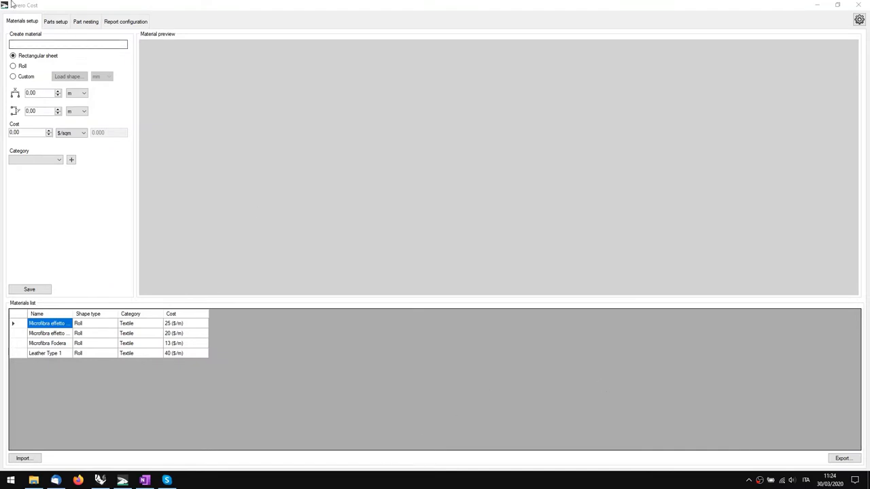
Step: Give the new material a custom shape loaded from 123.dxf, in mm, and inspect its outline in the preview
left_click(21, 79)
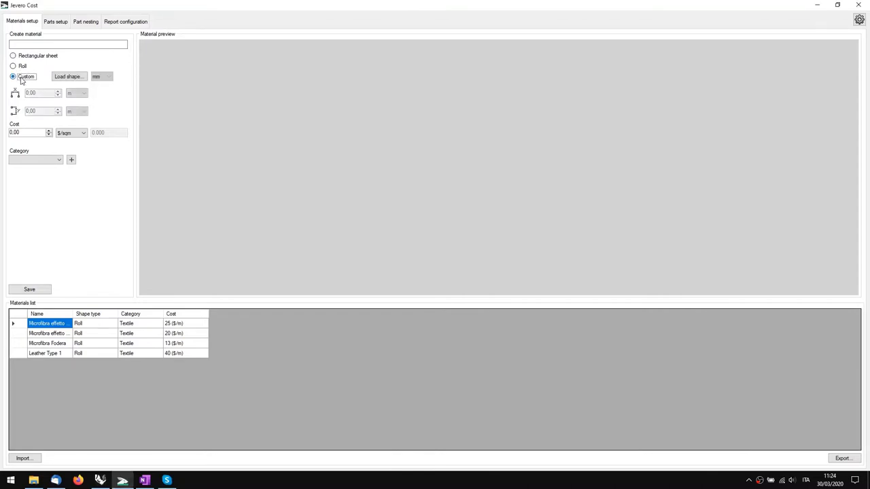
left_click(77, 80)
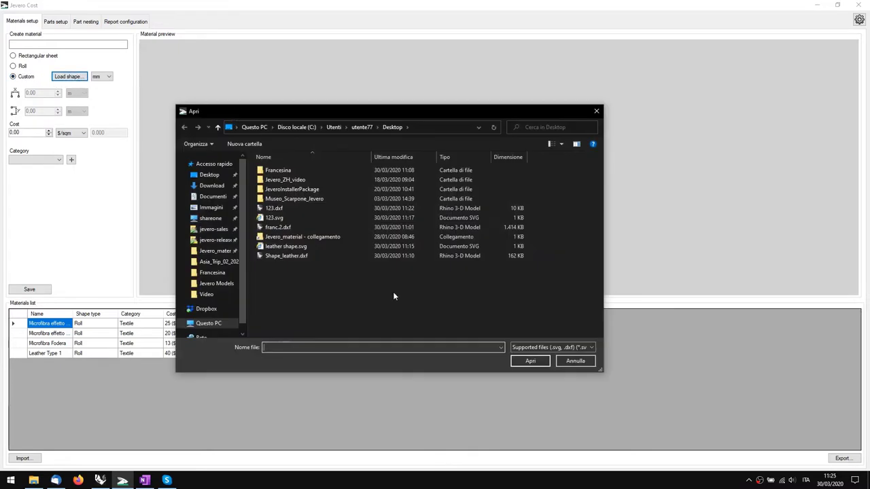
left_click(274, 209)
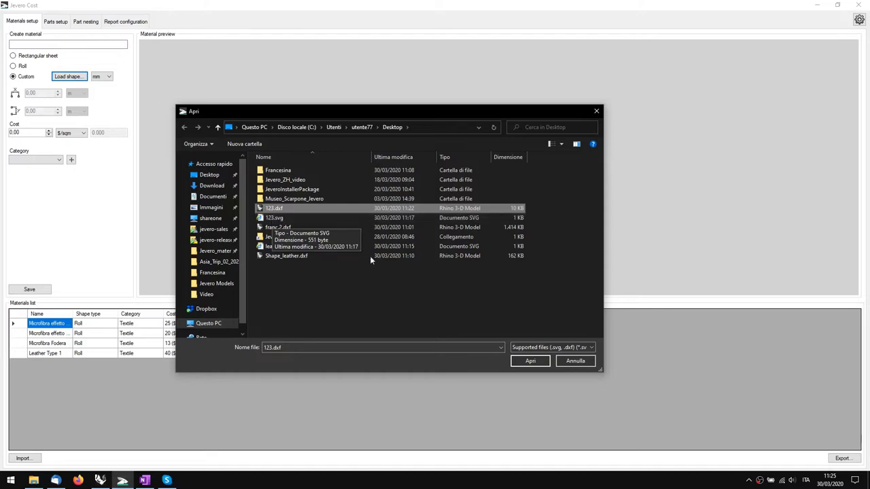
left_click(526, 362)
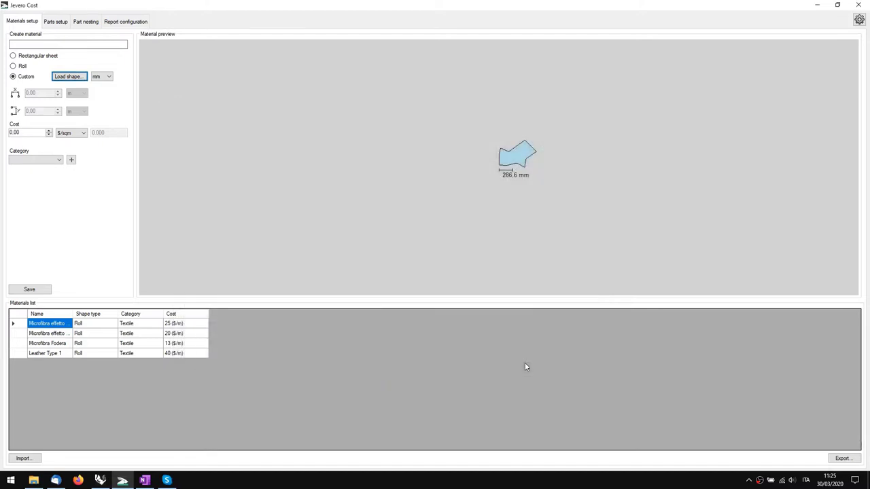
scroll(494, 141, "down", 4)
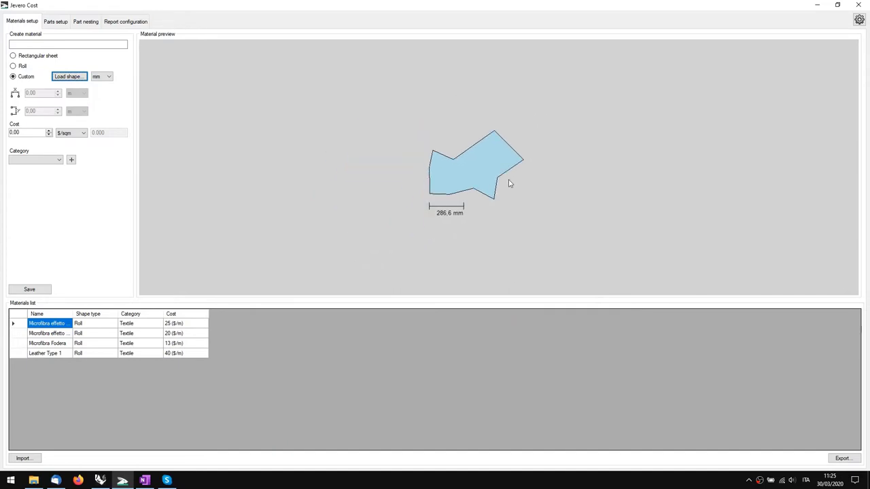
scroll(453, 183, "up", 3)
left_click_drag(453, 180, 493, 184)
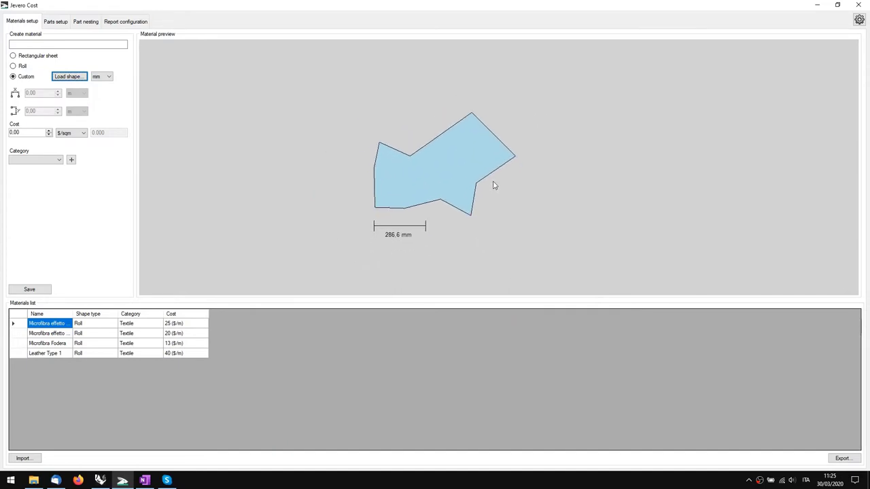
Step: Name the custom-shaped material Leather Type 2 and create a new category named Leather
left_click(49, 46)
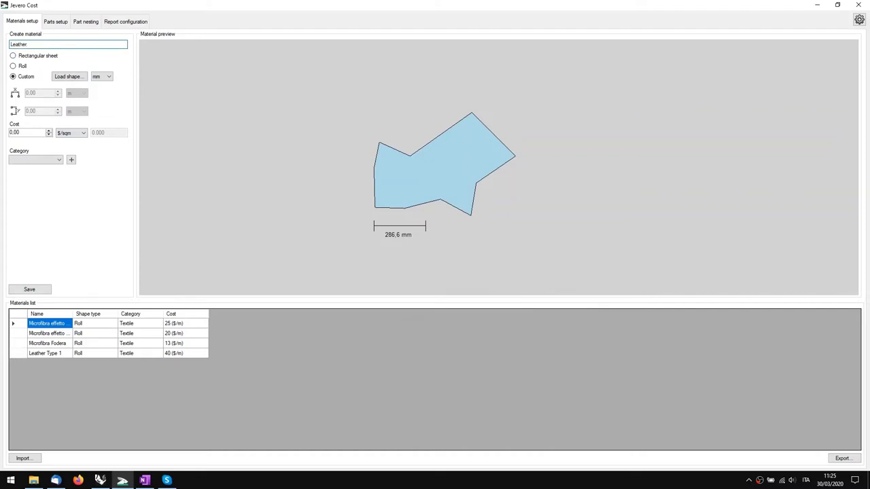
type("Leather Type 2")
left_click(40, 163)
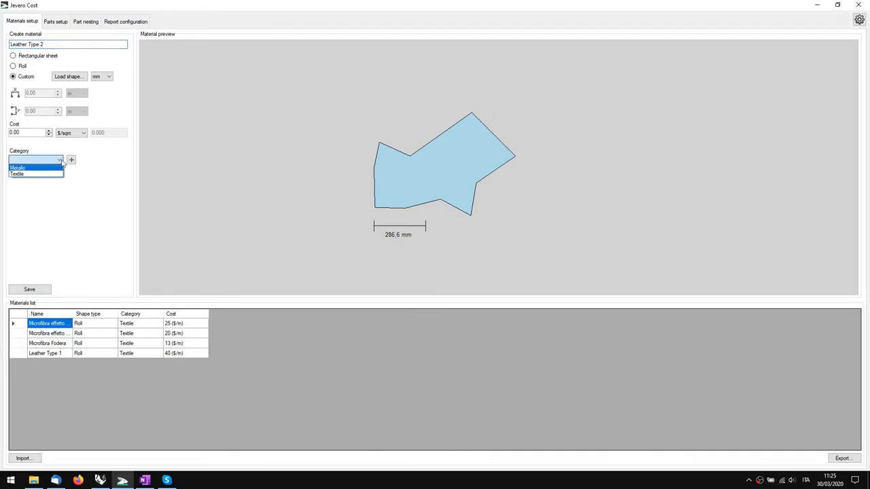
left_click(71, 160)
left_click(70, 160)
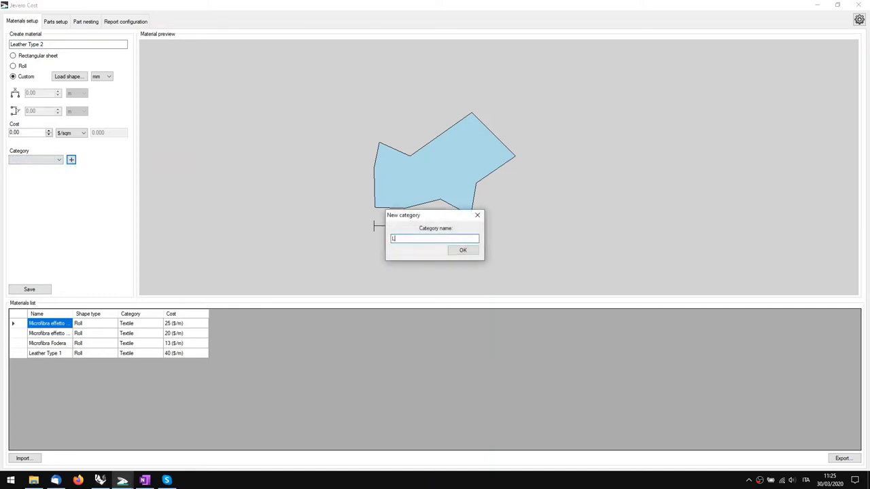
type("Leather")
left_click(457, 251)
Step: Assign the Leather category to Leather Type 2, set its cost to 50 $/sqm and save it to the materials list
left_click(39, 160)
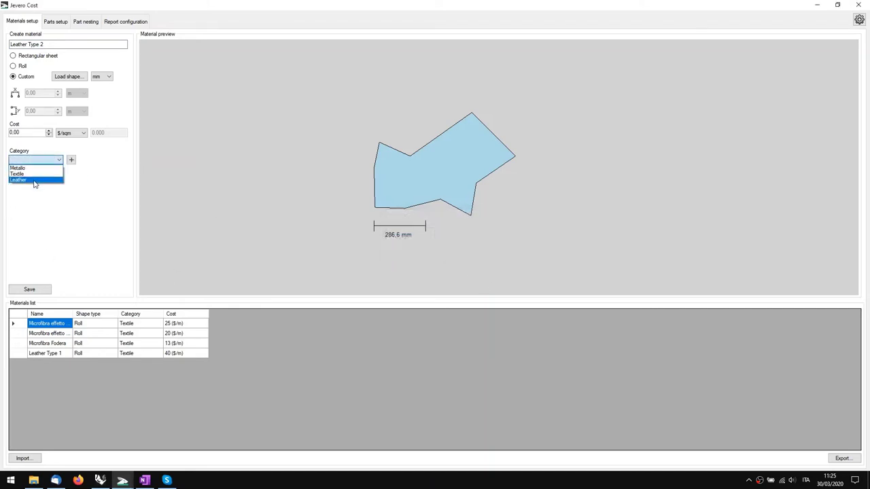
left_click(34, 181)
left_click(36, 134)
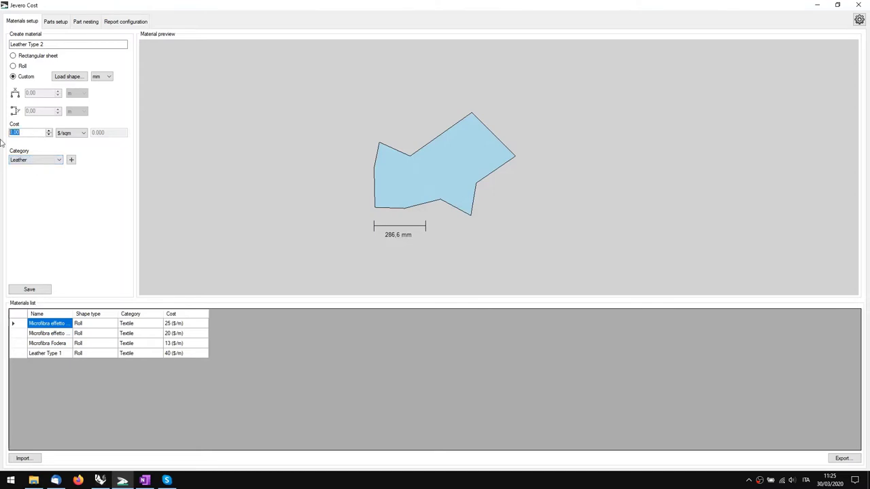
type("50")
left_click(68, 133)
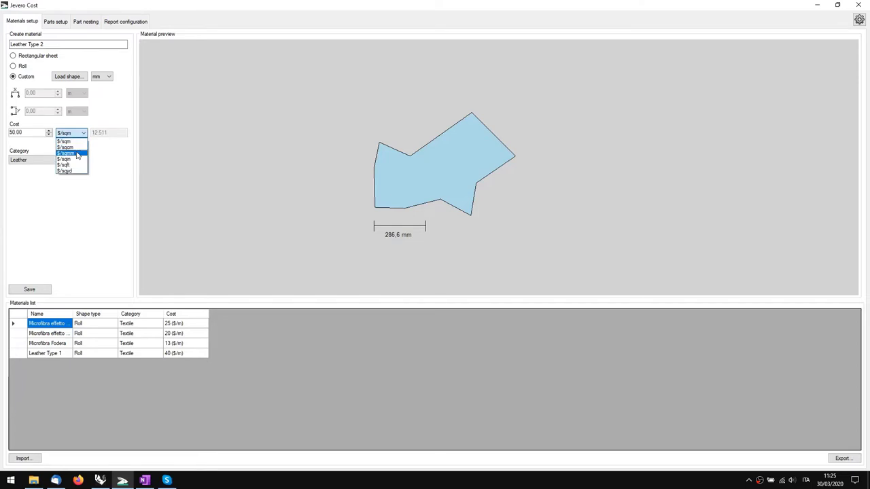
left_click(64, 141)
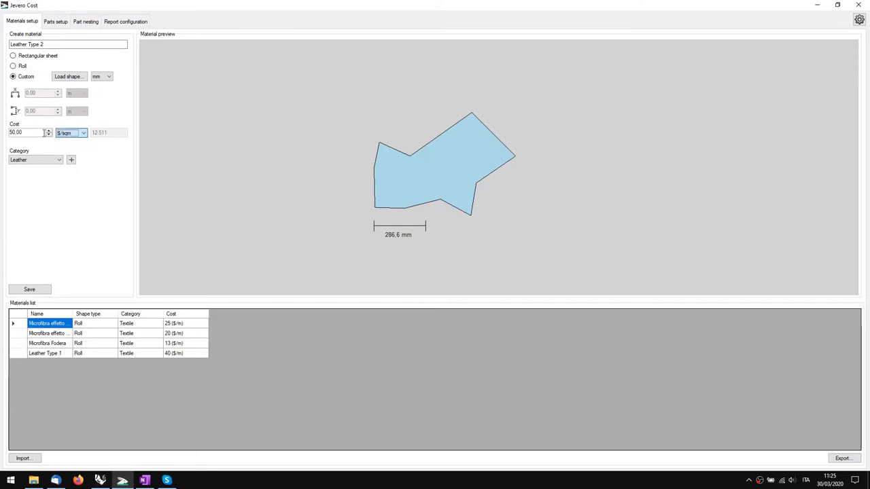
left_click(27, 133)
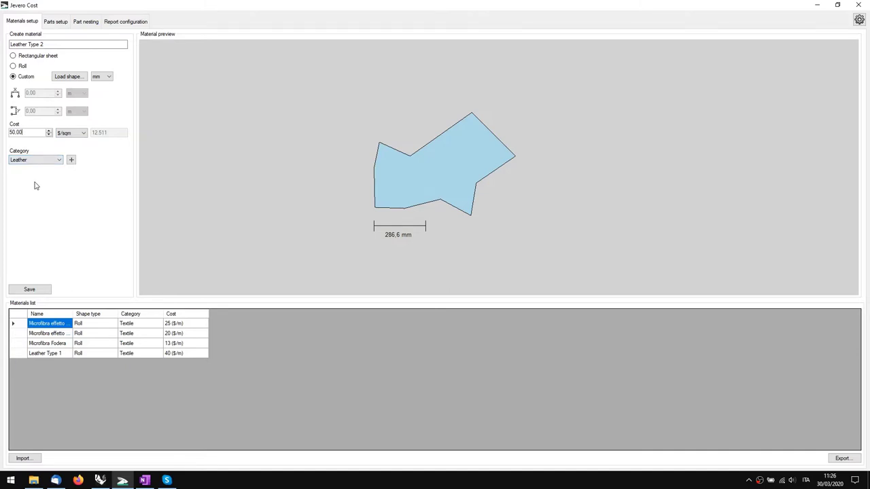
left_click(31, 291)
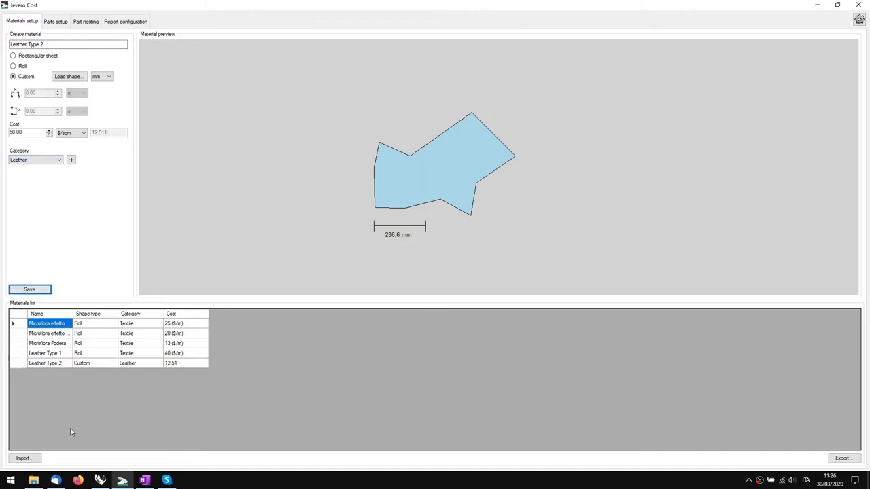
left_click(63, 365)
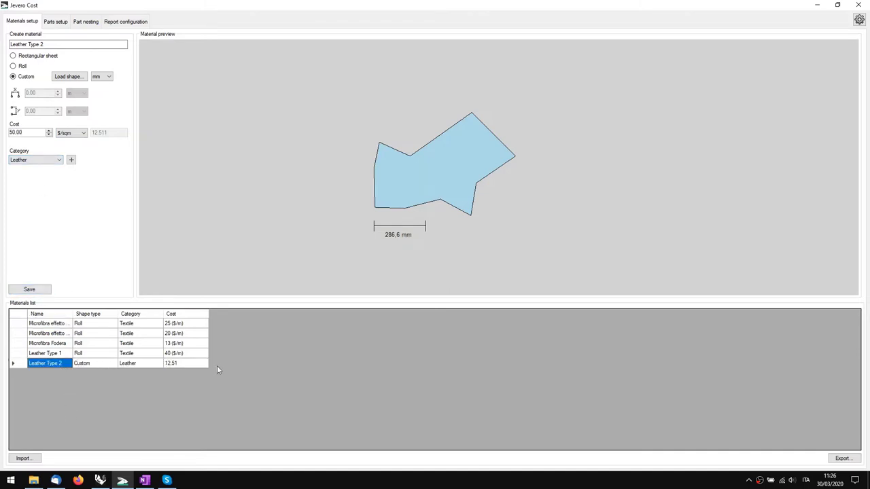
Step: In the parts setup, set Microfibra effetto nubuck as the allowed material for the Telaio Esterno part
left_click(60, 23)
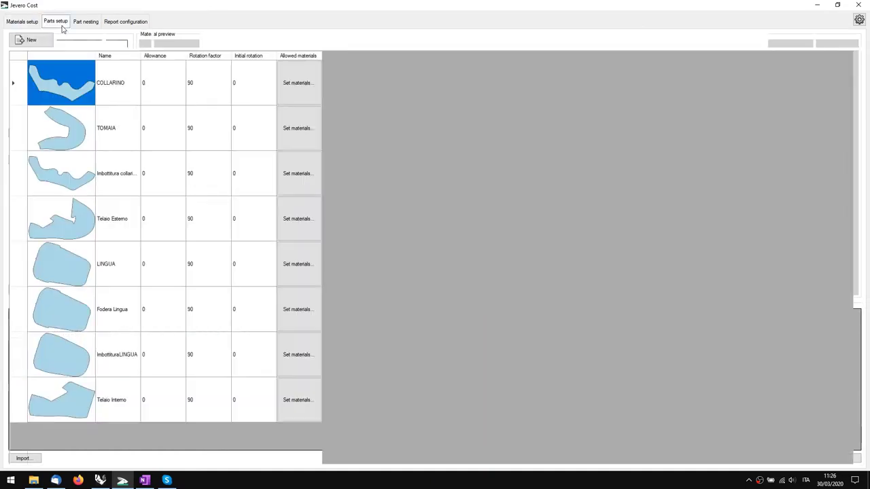
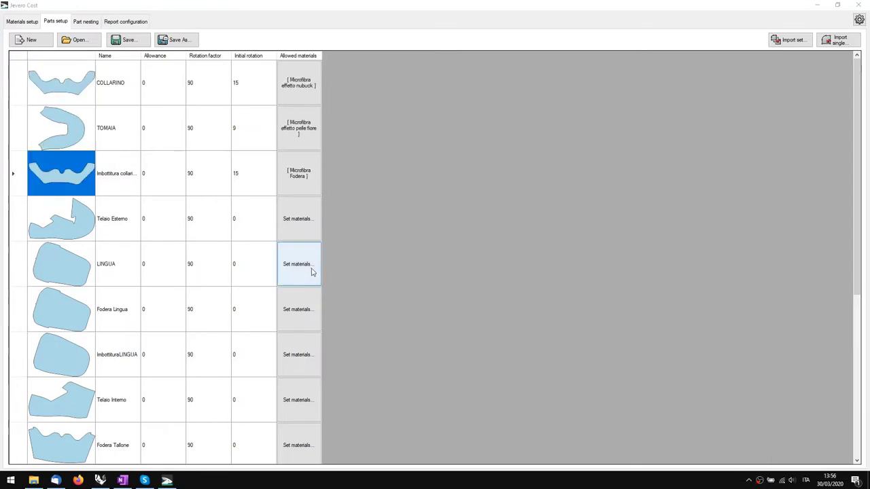
left_click(13, 23)
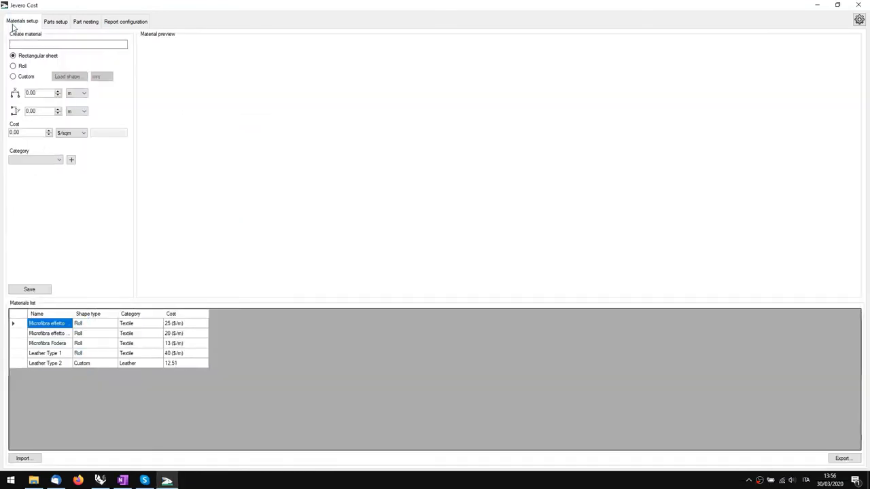
left_click(57, 23)
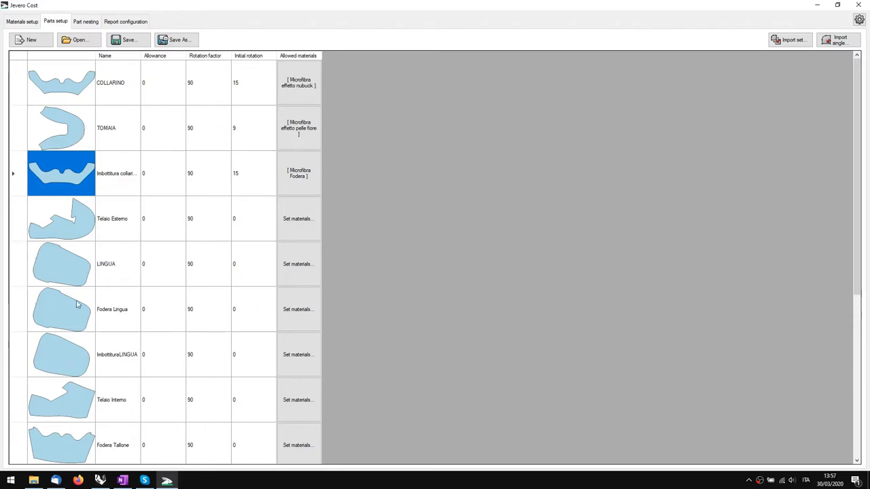
scroll(78, 309, "down", 3)
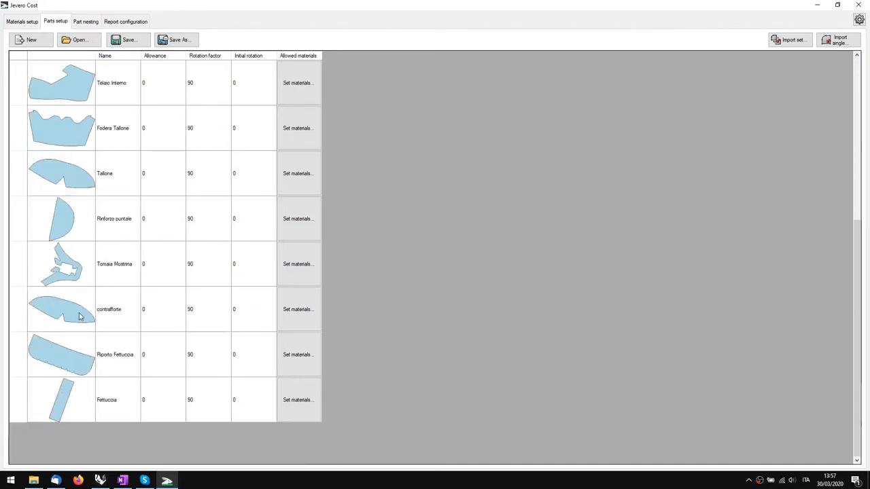
scroll(78, 316, "up", 3)
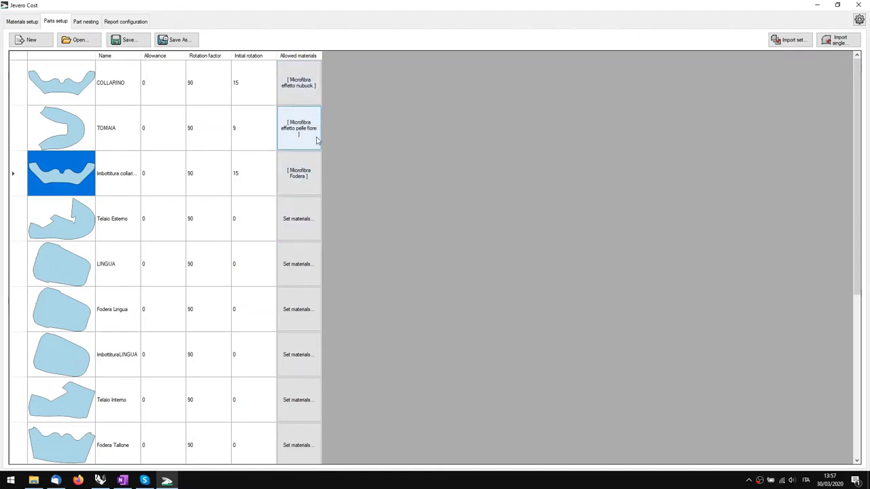
left_click(307, 215)
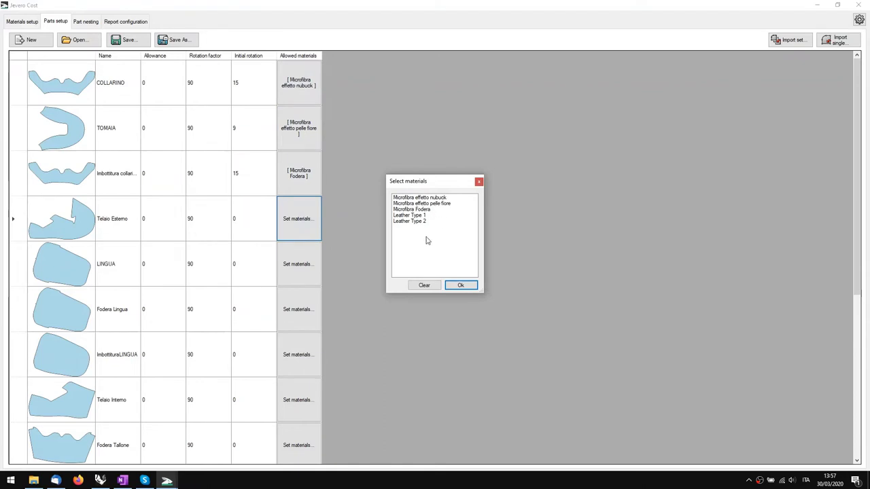
left_click(426, 198)
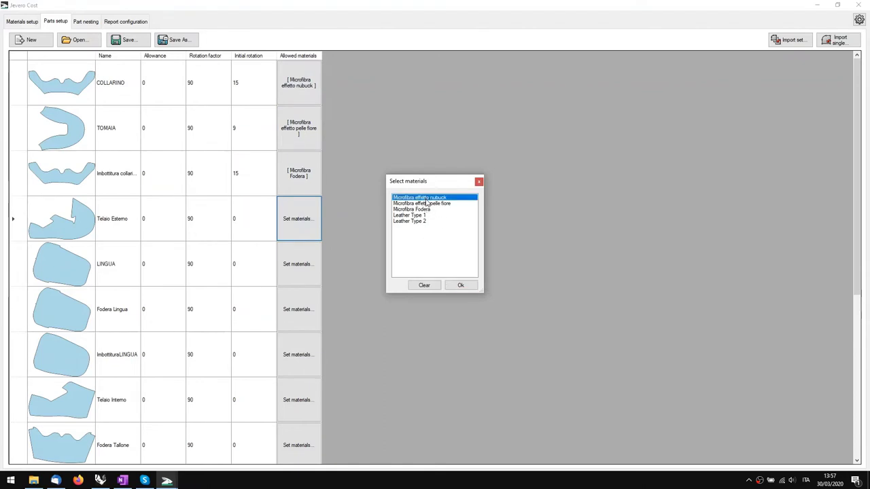
left_click(460, 286)
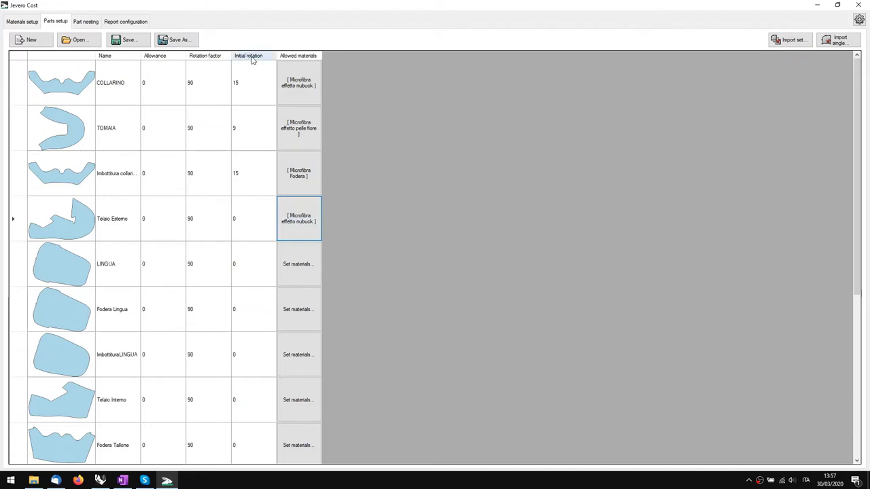
Step: Try an initial rotation of 90 on the Telaio Esterno part, reset it to 0 and enter 90 again
double_click(247, 217)
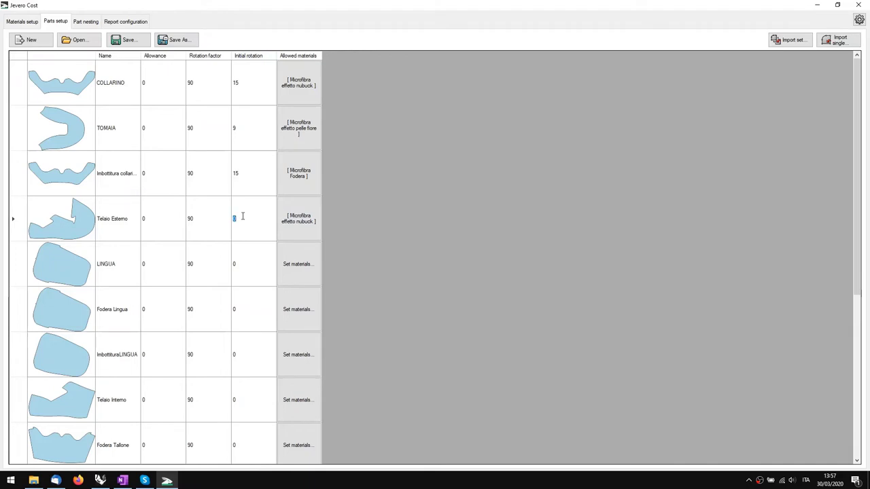
type("15")
type("90")
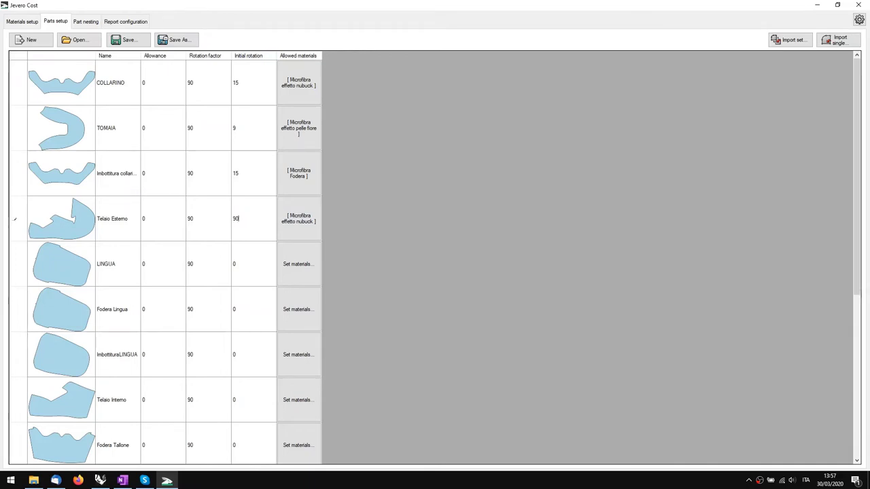
key("Return")
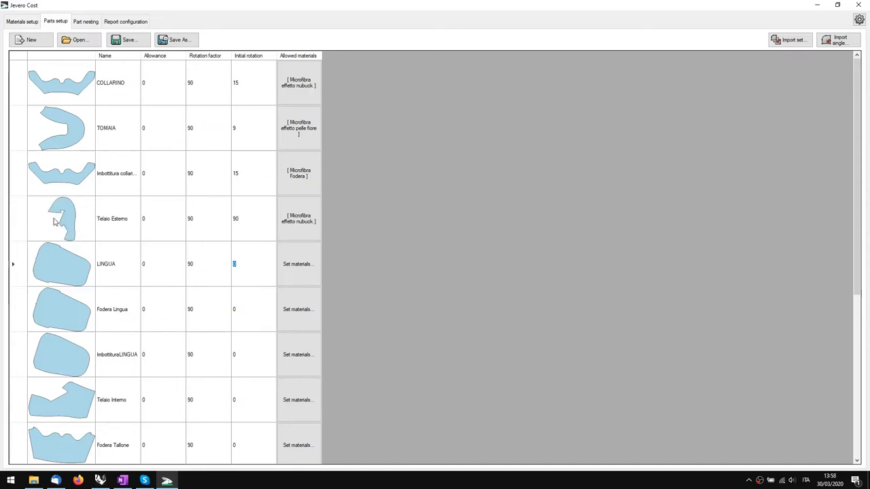
left_click(235, 219)
type("0")
key("Return")
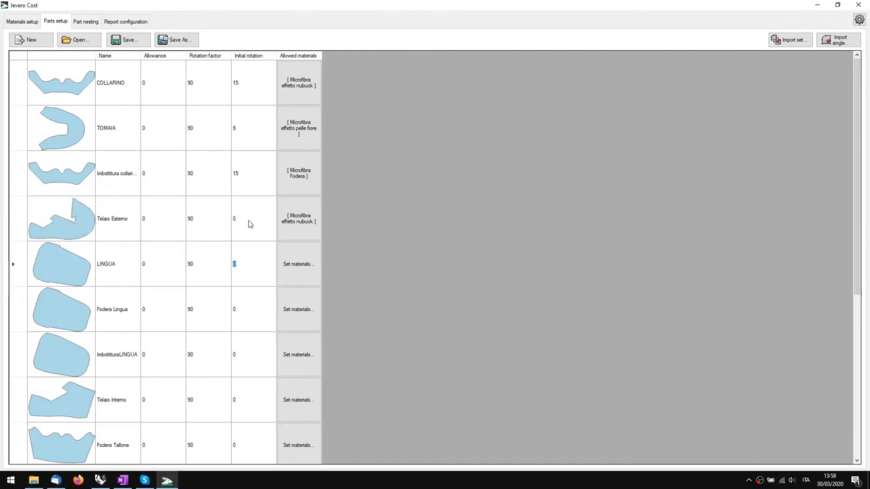
left_click(245, 220)
type("90")
key("Return")
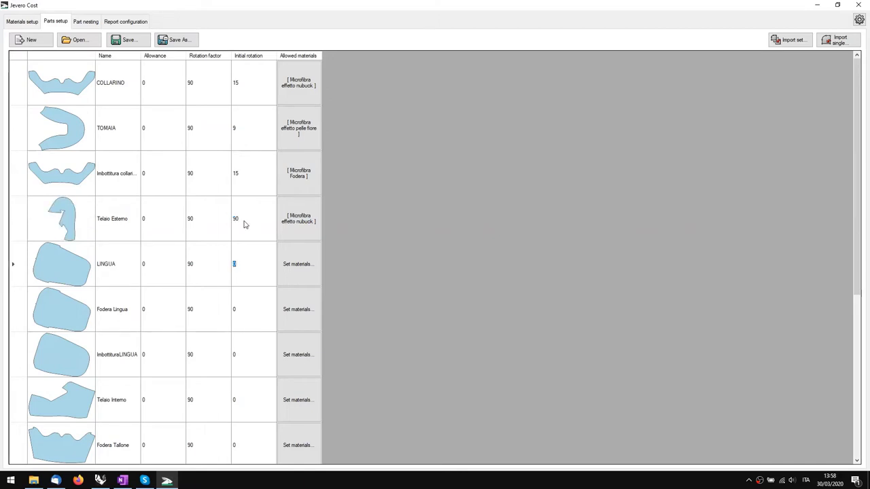
Step: Rotate the Telaio Esterno part visually in its rotation preview to an initial rotation of 4
double_click(81, 219)
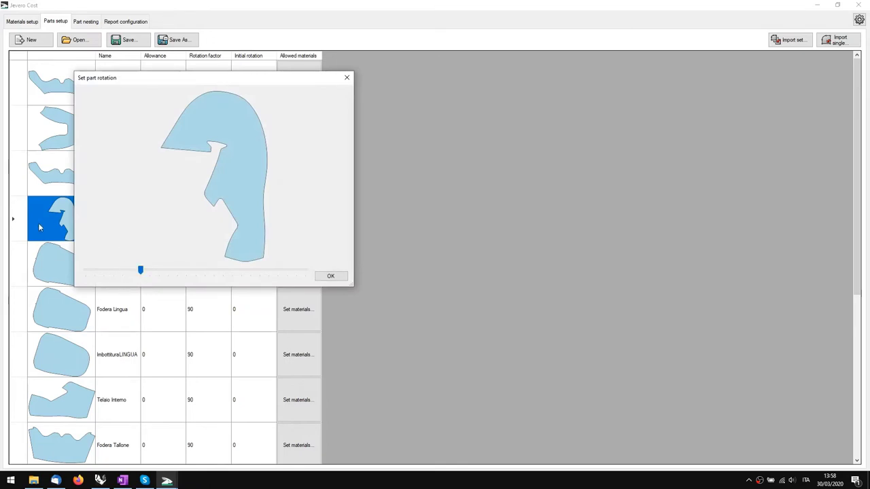
left_click_drag(141, 272, 87, 266)
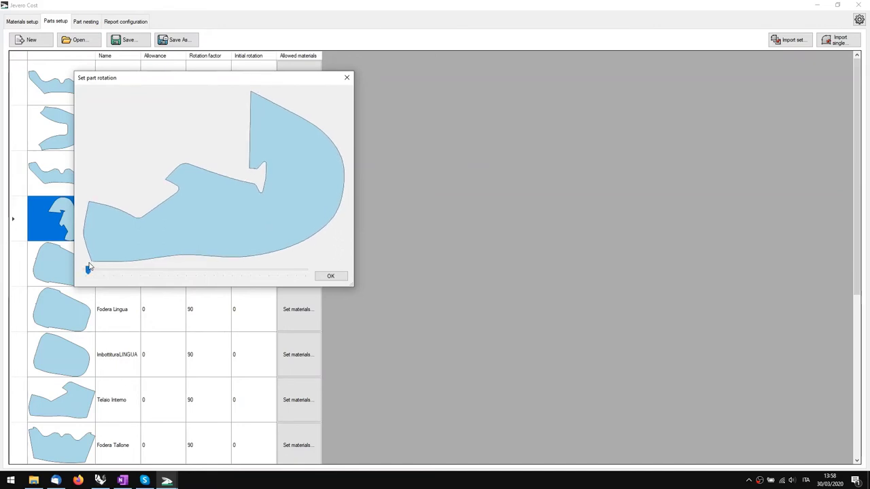
left_click(330, 276)
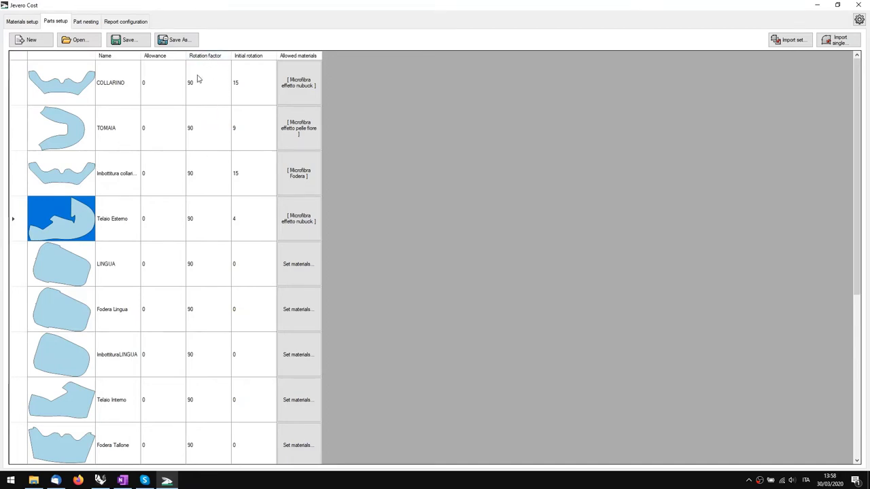
Step: Set the rotation factor to 15 for Telaio Esterno, Imbottitura collarino, TOMAIA and COLLARINO
double_click(199, 219)
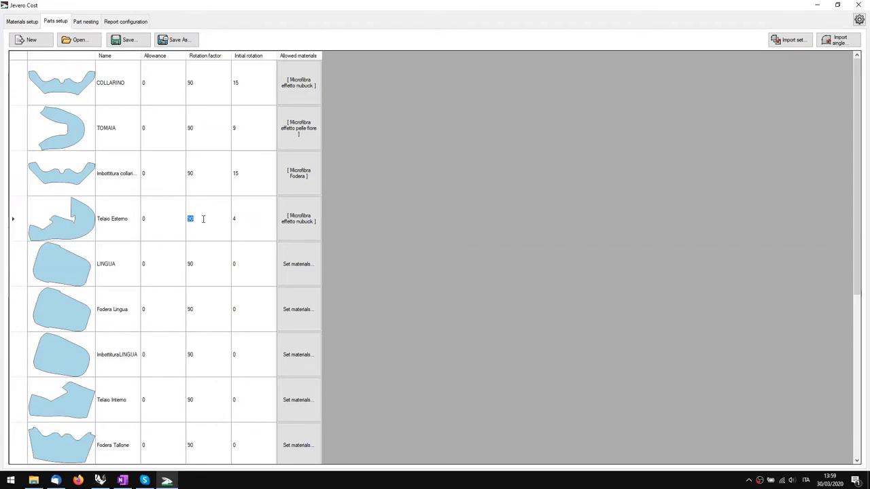
type("15")
key("Return")
left_click(197, 181)
type("15")
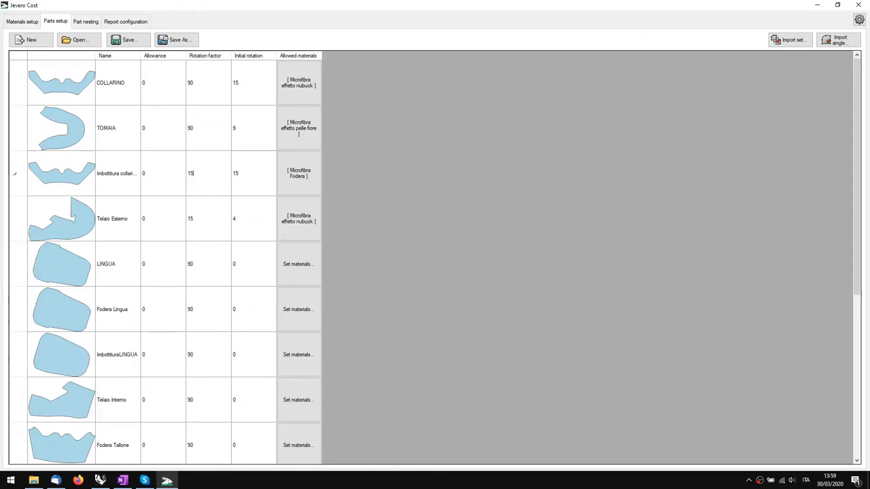
left_click(201, 129)
type("15")
left_click(202, 88)
type("15")
scroll(276, 217, "down", 3)
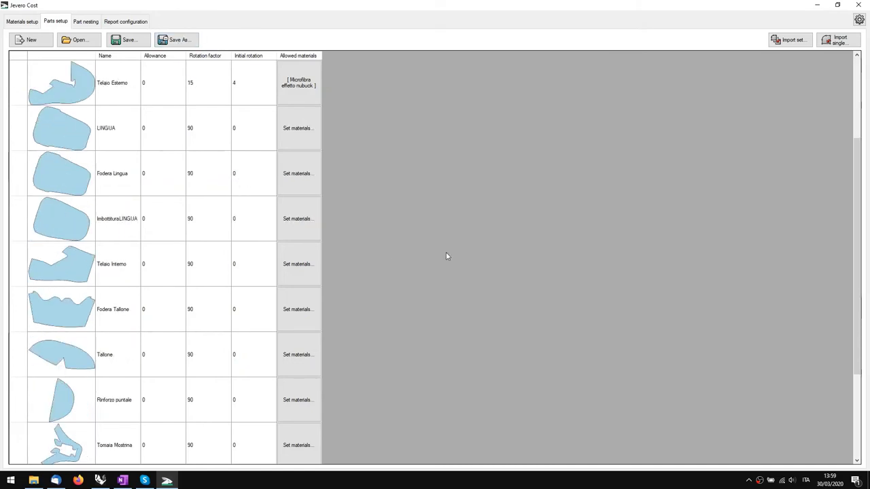
scroll(447, 254, "up", 3)
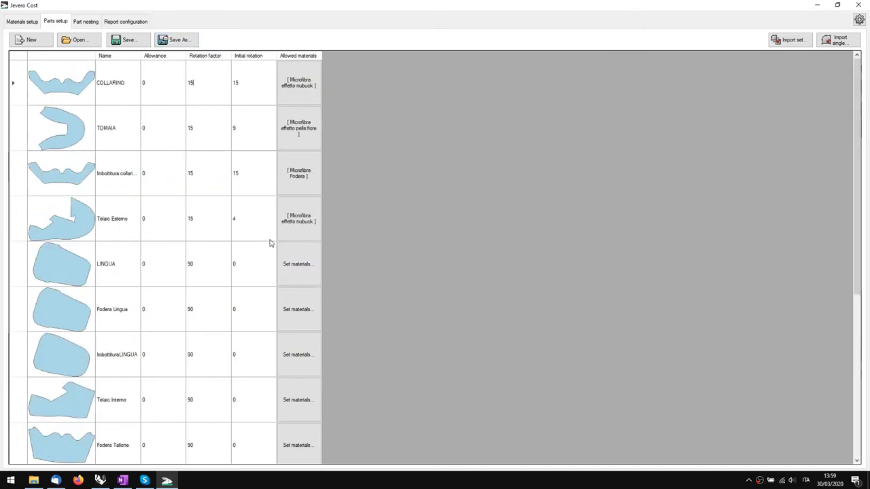
Step: Set the allowance to 3 for Telaio Esterno, Imbottitura collarino, TOMAIA and COLLARINO
left_click(158, 221)
left_click(161, 170)
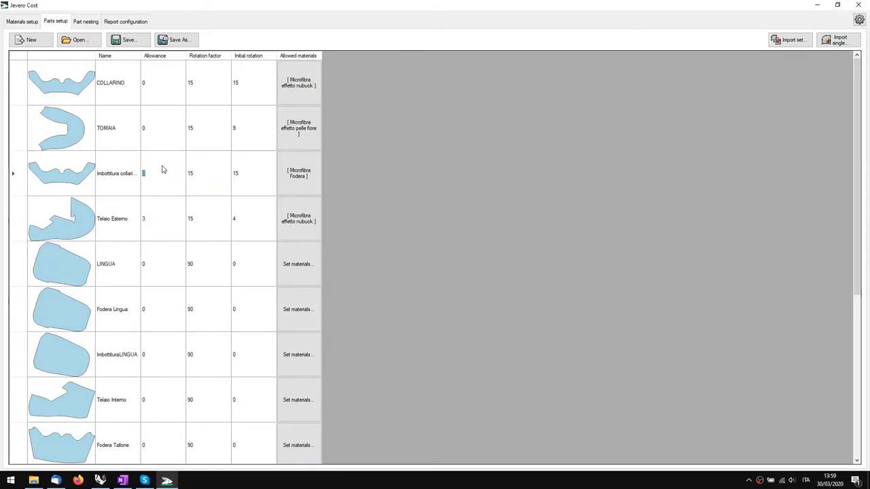
type("3")
left_click(175, 139)
type("3")
left_click(149, 85)
type("3")
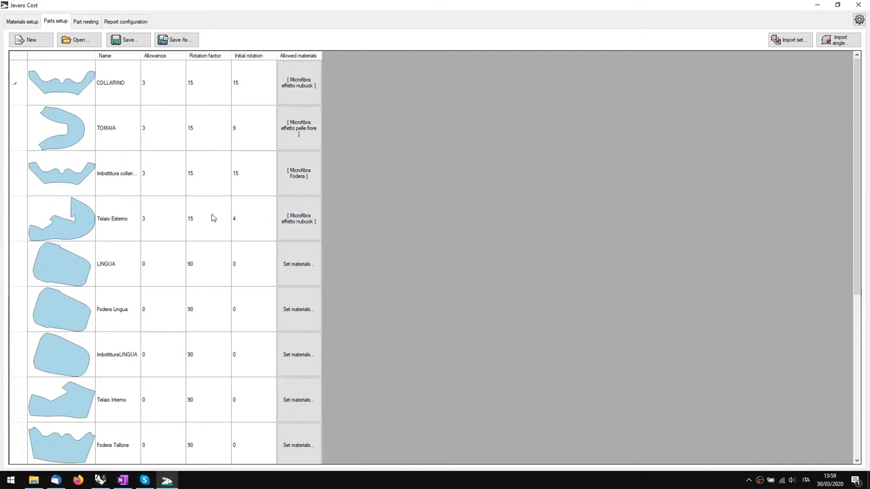
scroll(270, 274, "down", 3)
scroll(271, 274, "up", 3)
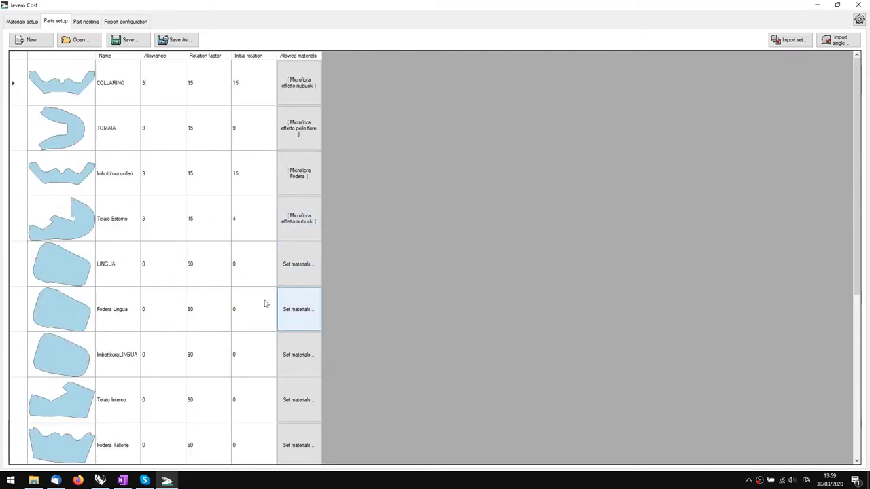
right_click(759, 480)
left_click(778, 455)
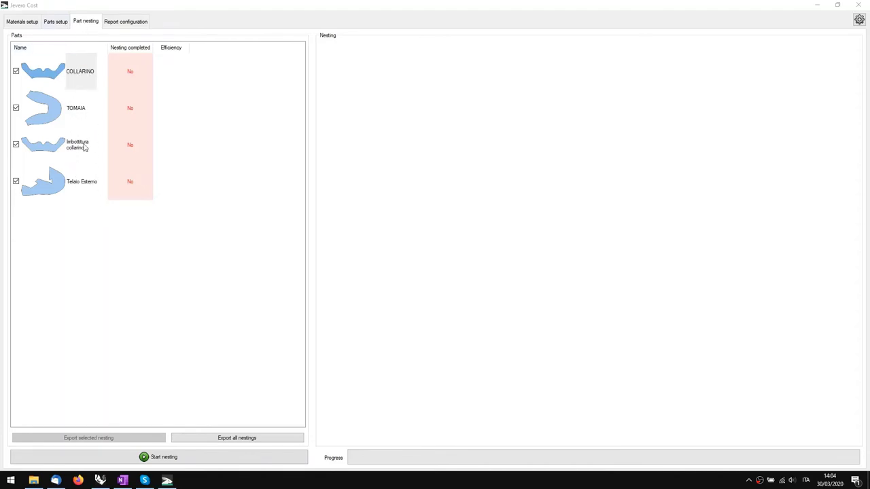
Step: Compare the parts available for nesting with the parts that have allowed materials in the parts setup
left_click(60, 22)
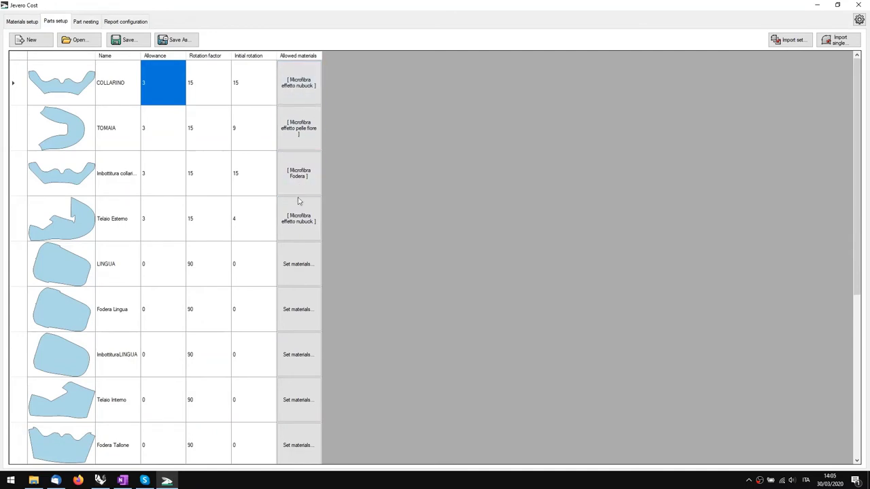
left_click(92, 23)
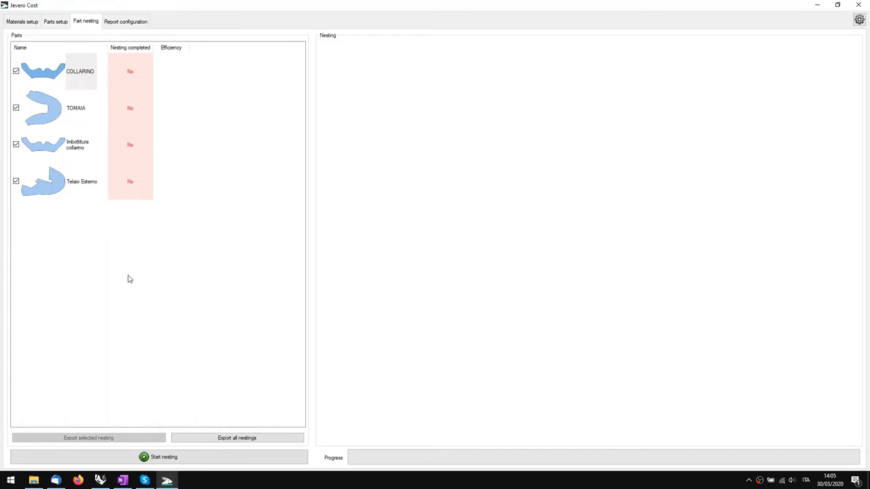
left_click(46, 21)
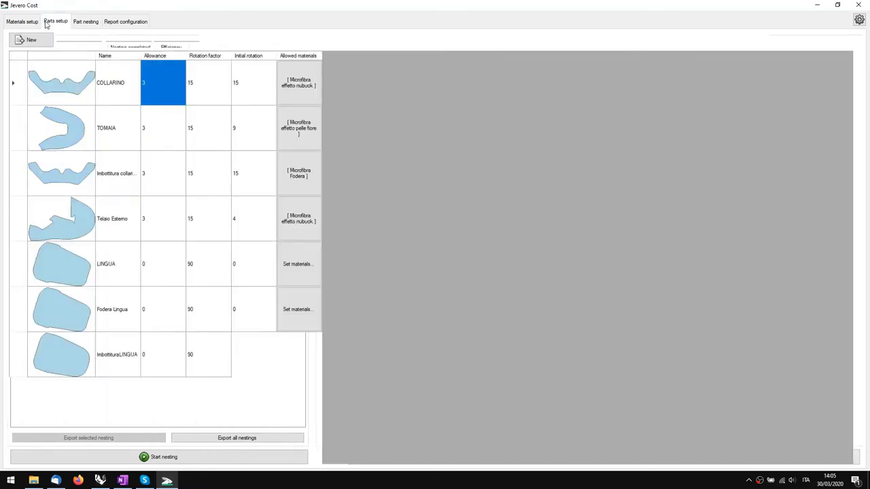
Step: Start nesting COLLARINO, TOMAIA, Imbottitura collarino and Telaio Esterno, and inspect the COLLARINO placement on its material sheet
scroll(172, 297, "down", 6)
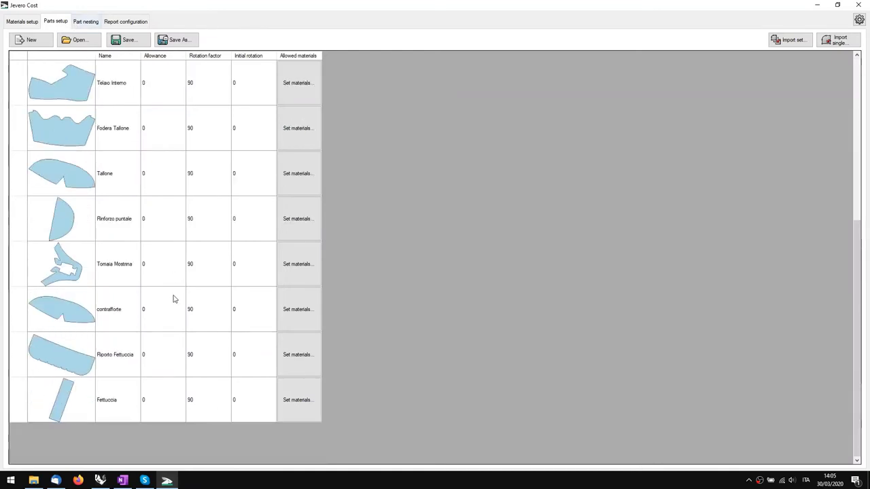
scroll(173, 297, "up", 6)
left_click(85, 21)
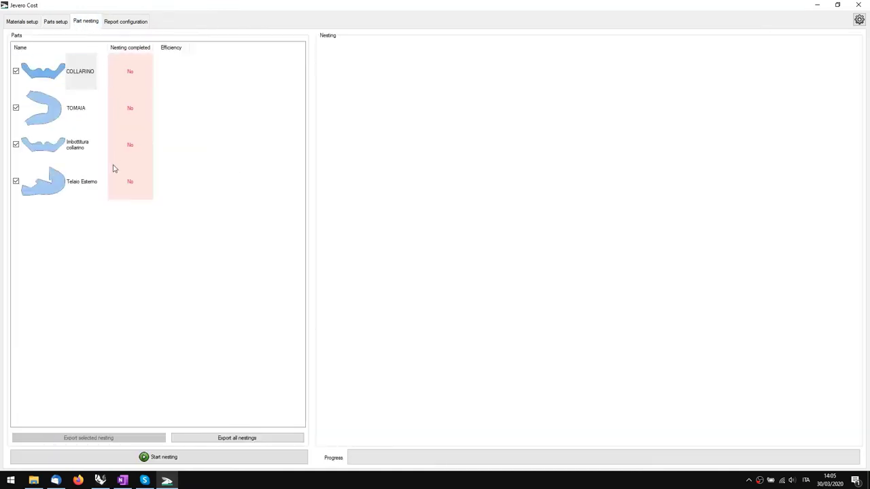
left_click(171, 460)
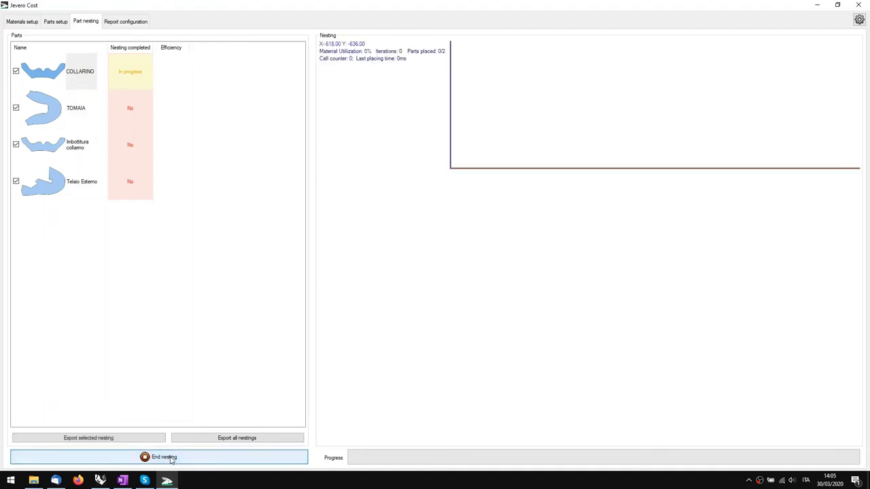
left_click_drag(507, 159, 475, 244)
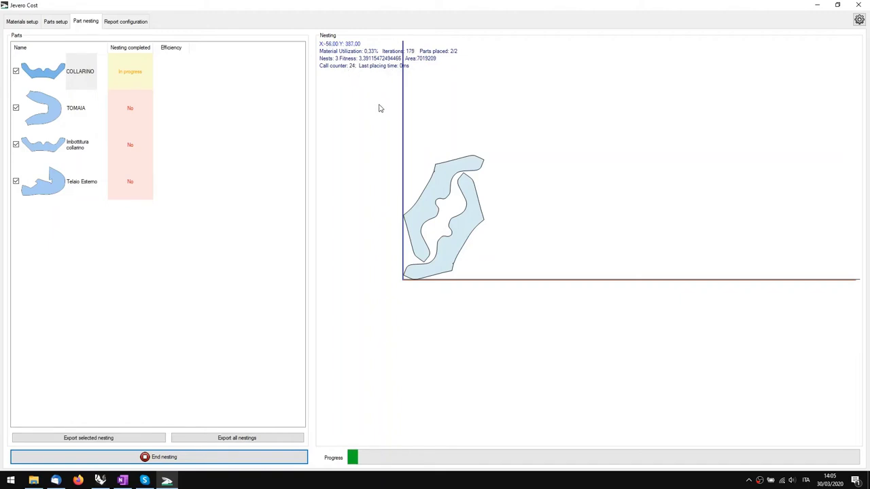
scroll(434, 254, "down", 5)
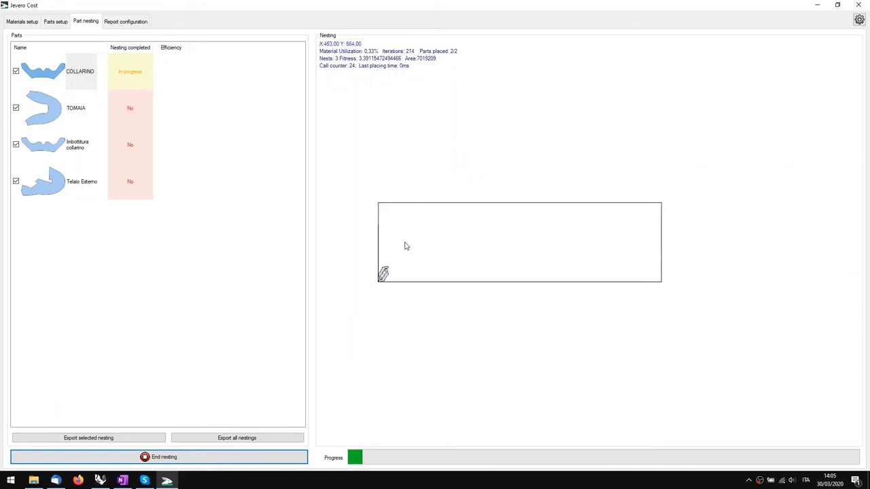
scroll(403, 247, "up", 2)
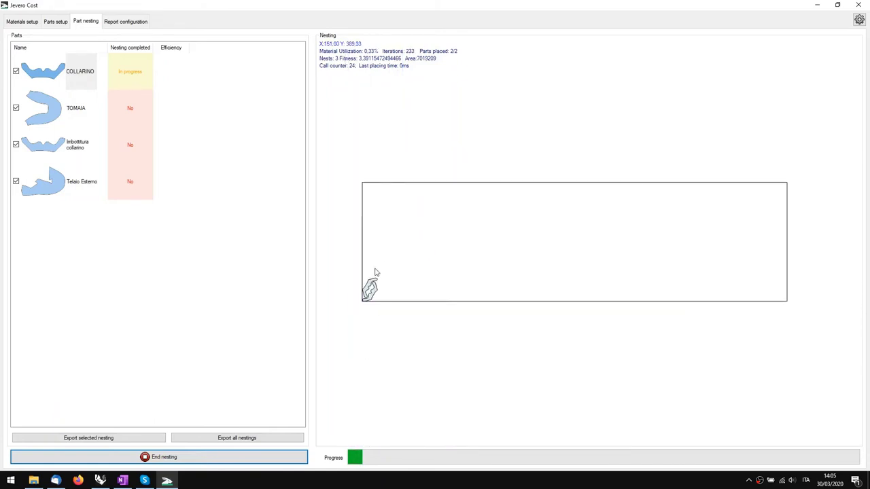
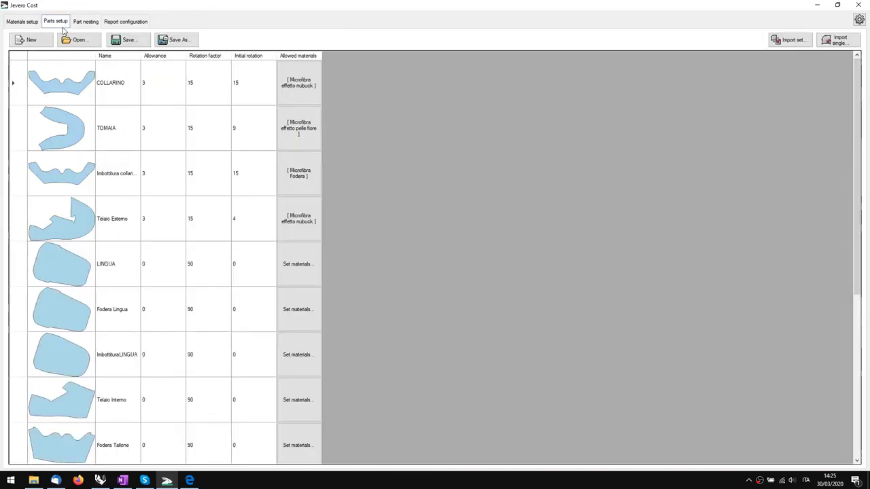
Step: Review the nesting efficiency of the parts against their allowance, rotation and material settings
left_click(79, 25)
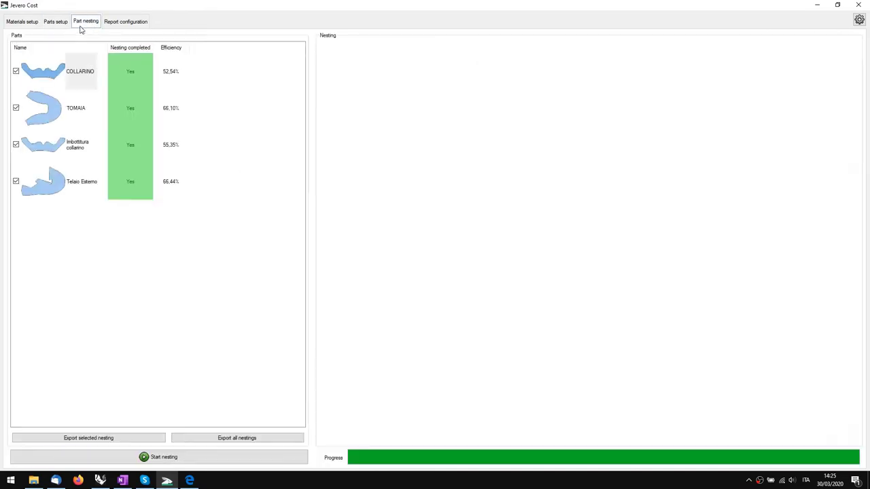
left_click(58, 24)
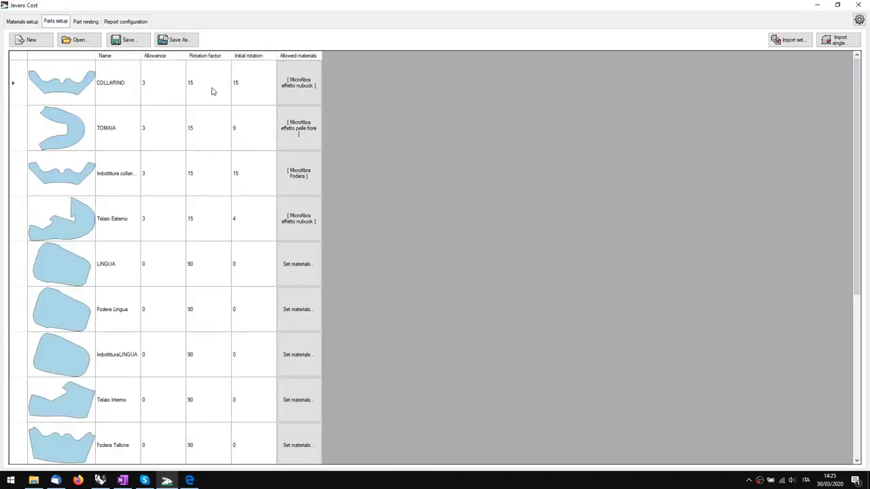
left_click(80, 25)
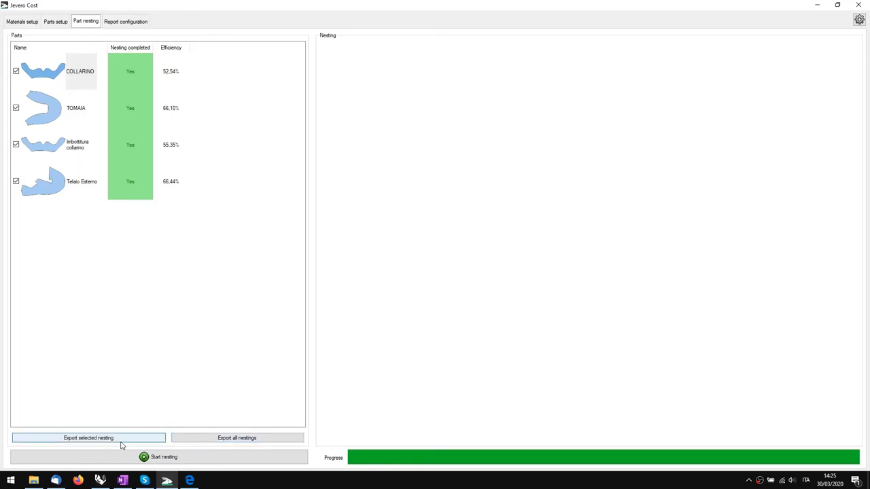
left_click(199, 439)
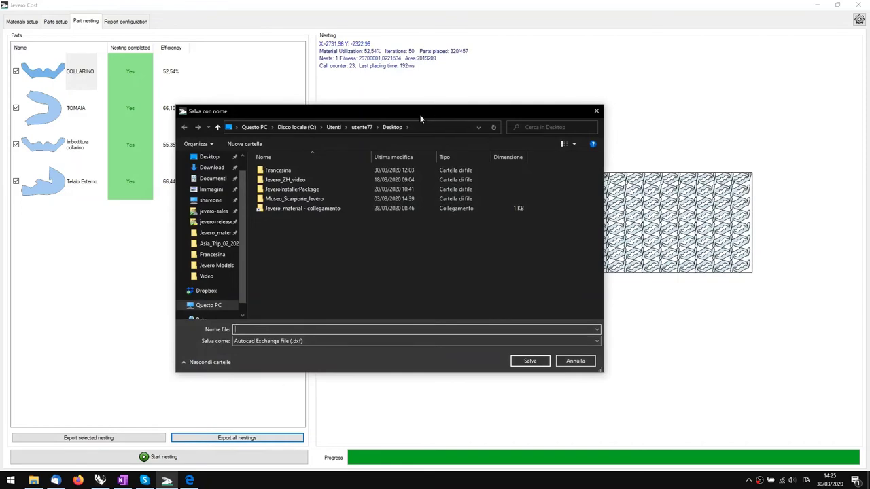
left_click_drag(420, 119, 268, 163)
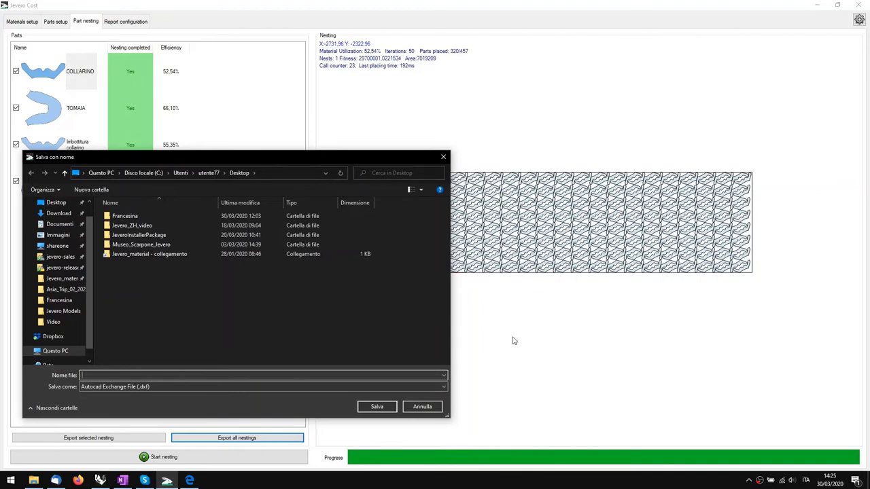
left_click(420, 407)
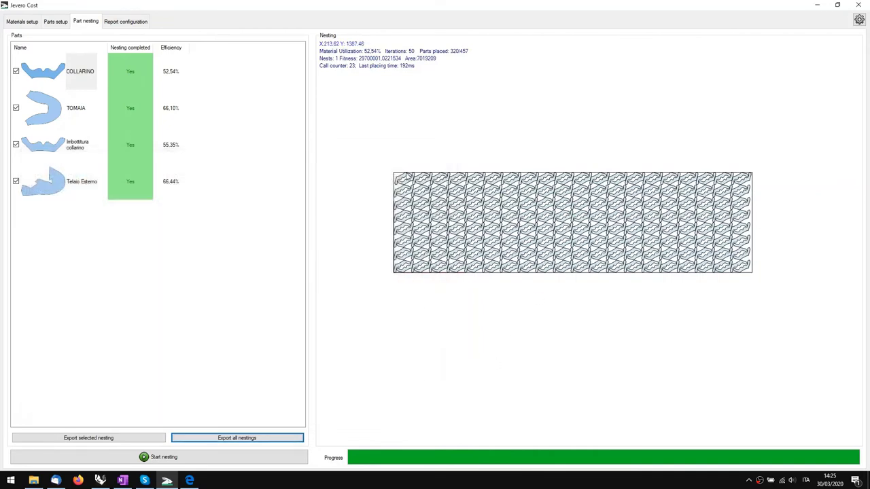
Step: Inspect the completed nesting layouts of COLLARINO and TOMAIA up close
scroll(507, 210, "up", 3)
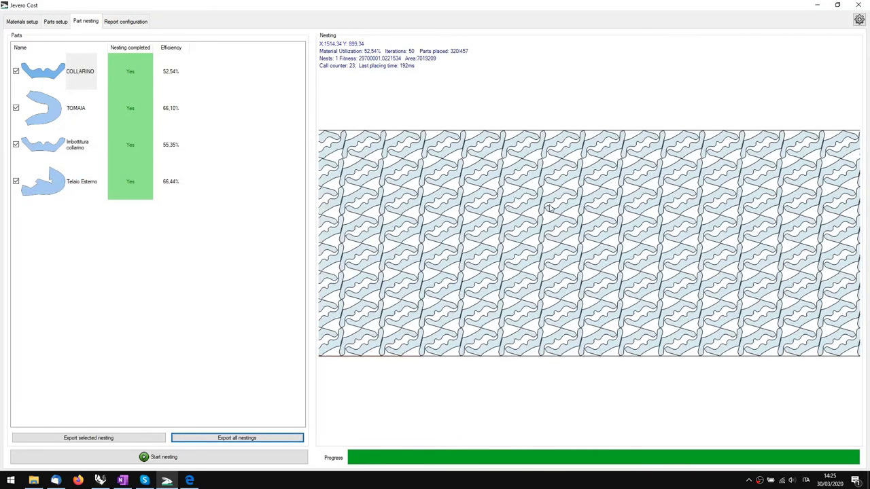
left_click_drag(549, 208, 564, 201)
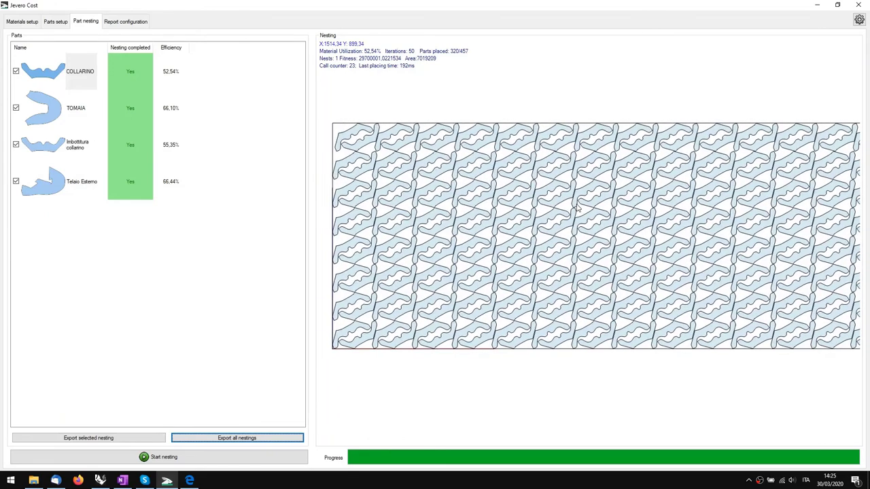
left_click(80, 109)
scroll(487, 215, "up", 2)
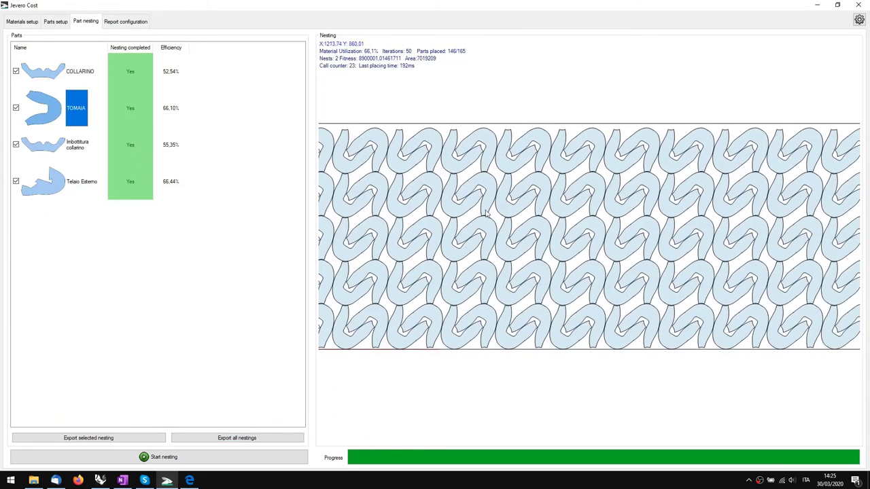
scroll(487, 212, "down", 3)
Step: Examine the completed Telaio Esterno nesting layout, both in detail and across the whole material sheet
left_click(87, 187)
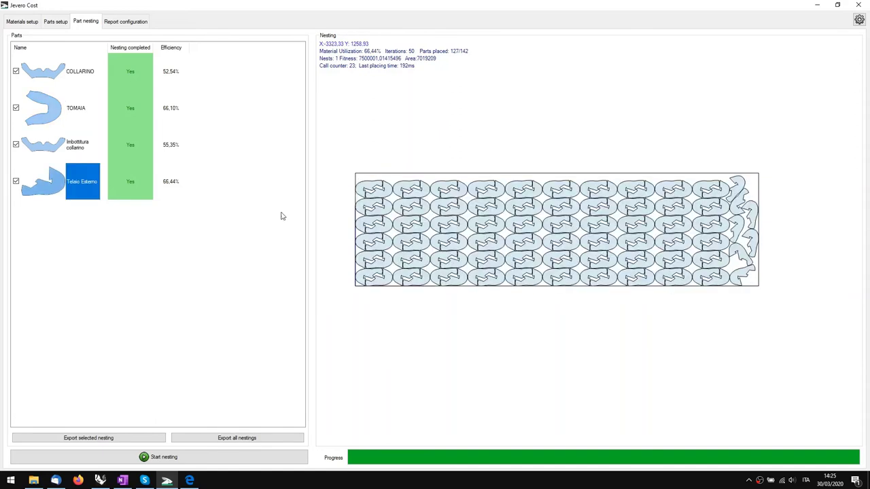
left_click_drag(465, 250, 479, 218)
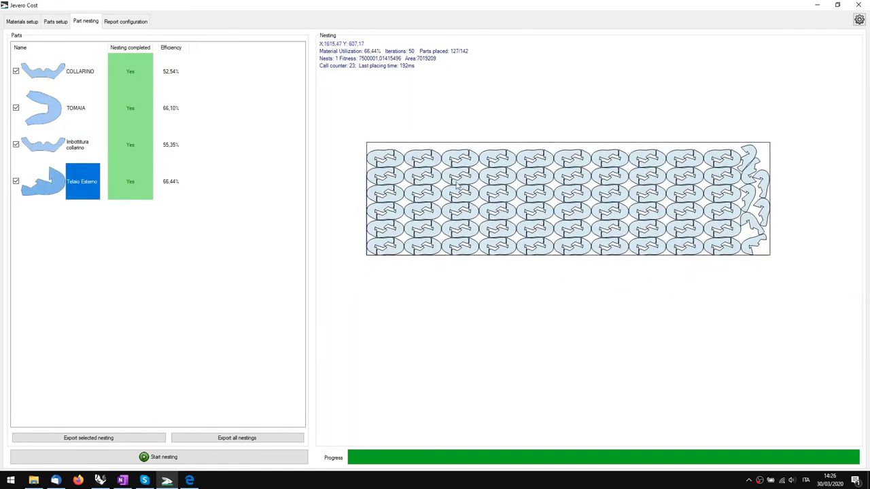
scroll(385, 174, "up", 3)
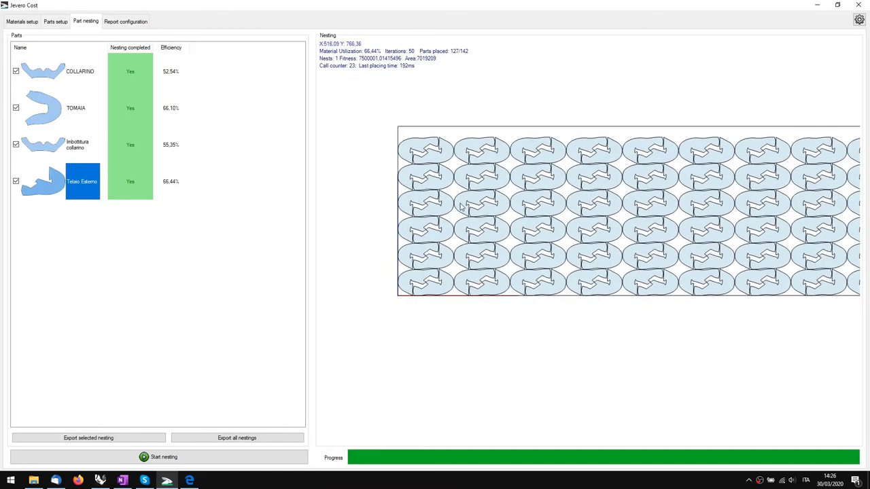
scroll(440, 213, "up", 2)
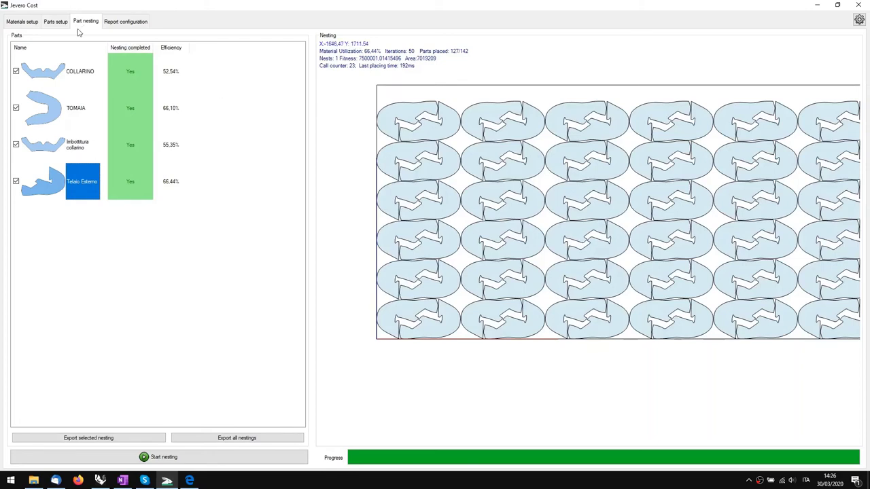
left_click_drag(453, 183, 425, 187)
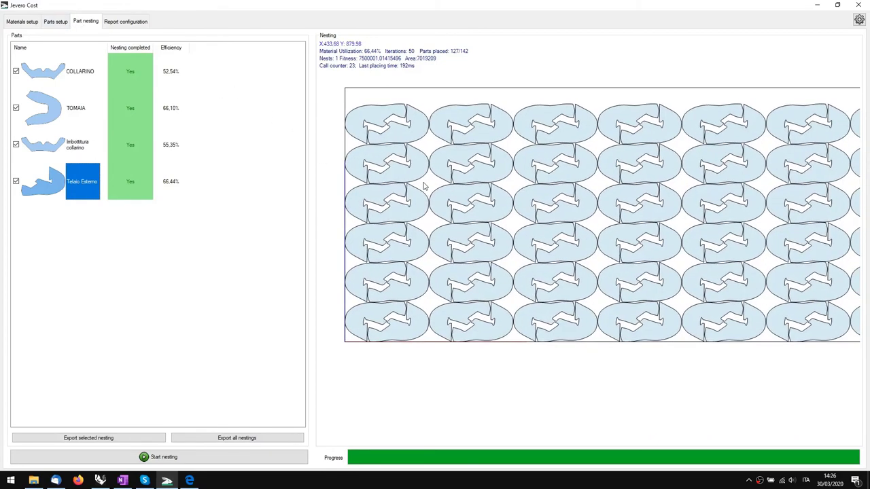
scroll(430, 252, "down", 3)
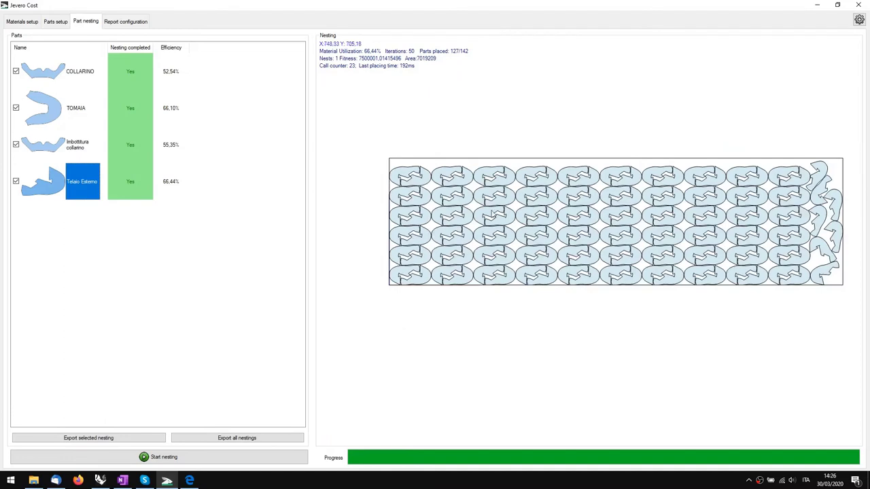
left_click_drag(494, 214, 473, 225)
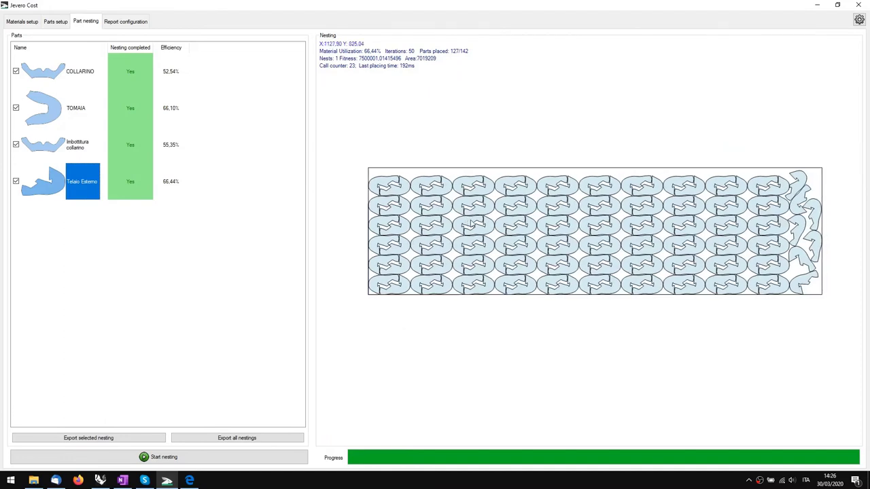
Step: Review the nested parts' placed pairs, yield and cost, plus the total cost, in the report configuration
left_click(118, 22)
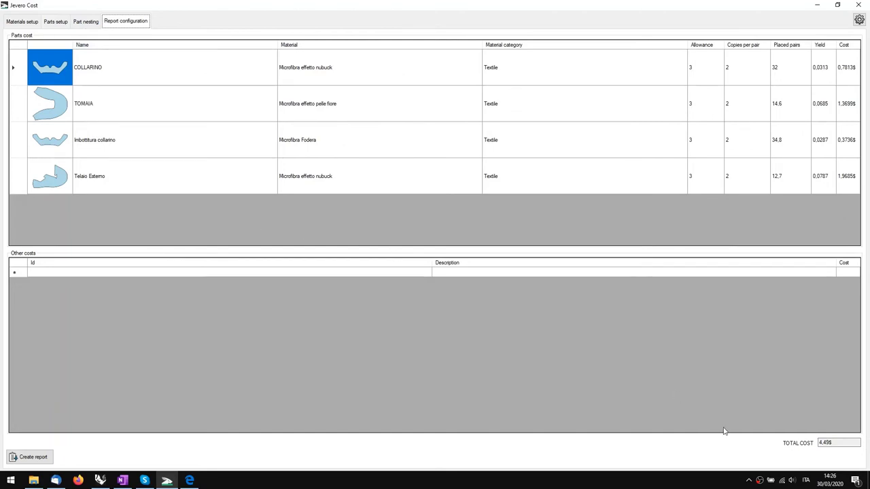
right_click(759, 481)
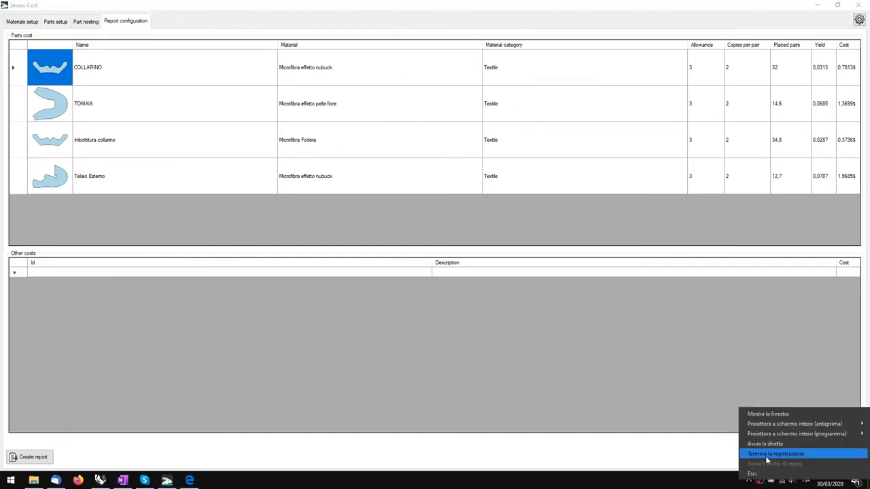
left_click(768, 452)
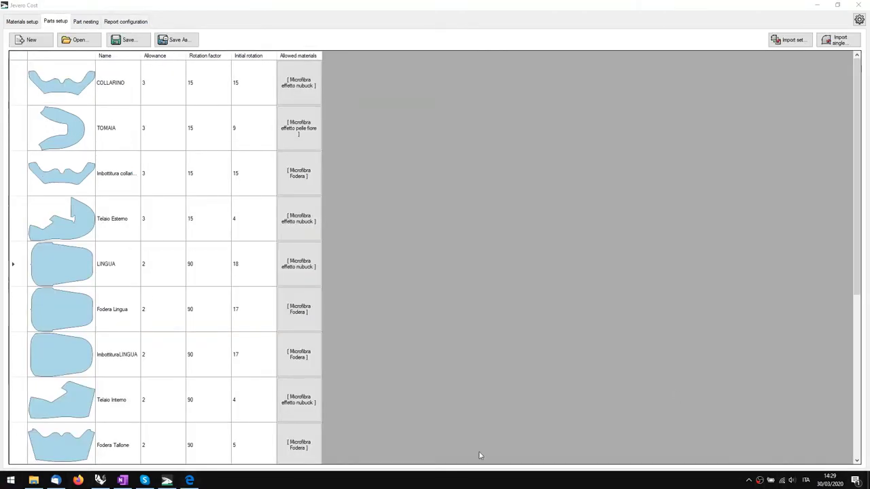
Step: Check the allowance, rotation factor, initial rotation and allowed materials of every part in the parts setup
scroll(238, 265, "down", 3)
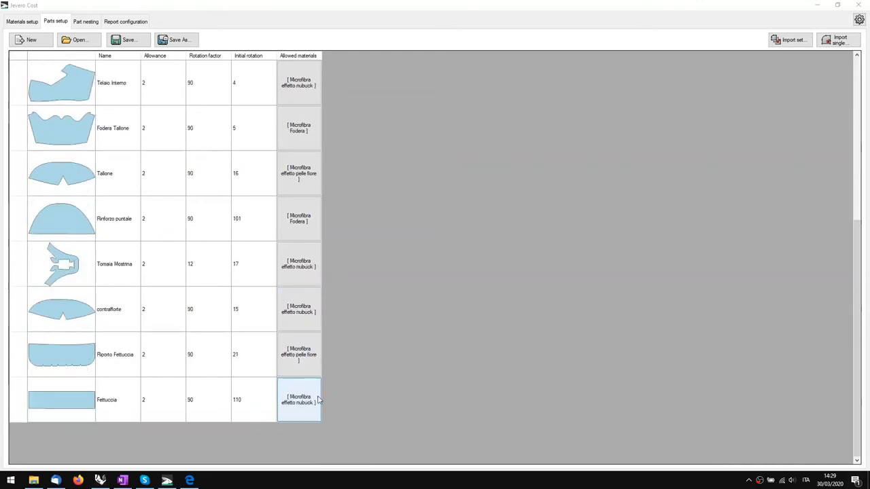
scroll(322, 259, "up", 5)
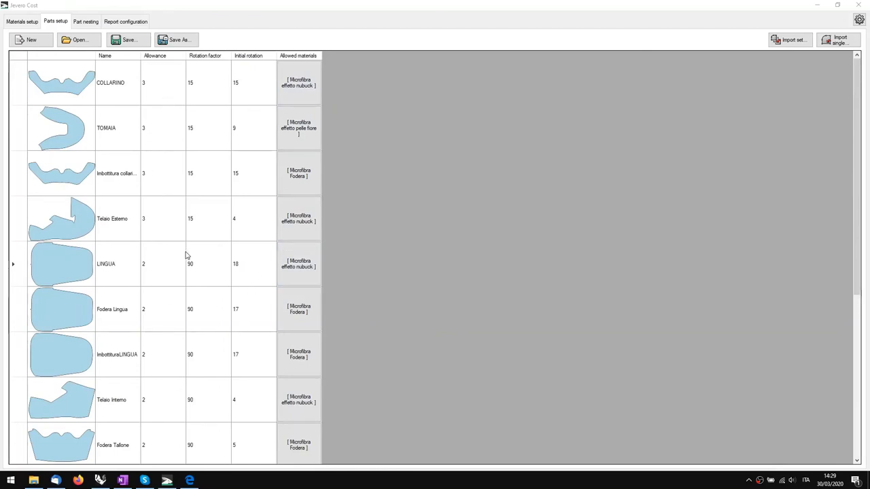
scroll(186, 256, "down", 1)
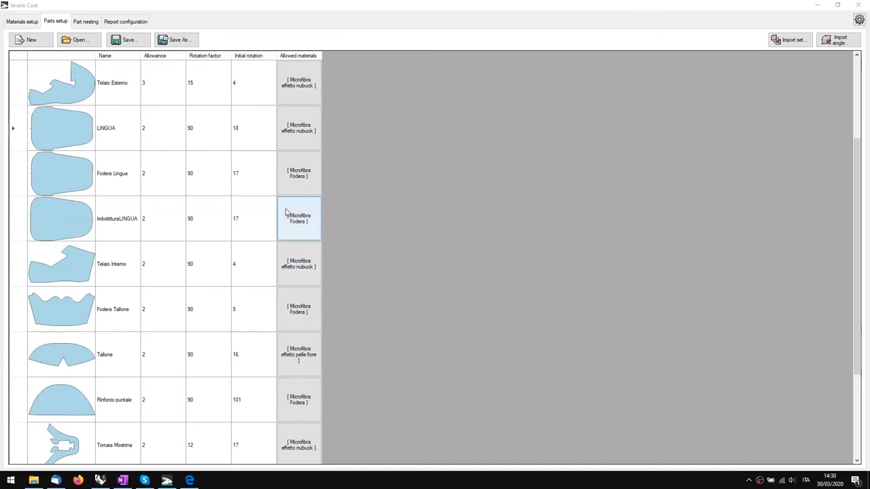
scroll(216, 211, "up", 1)
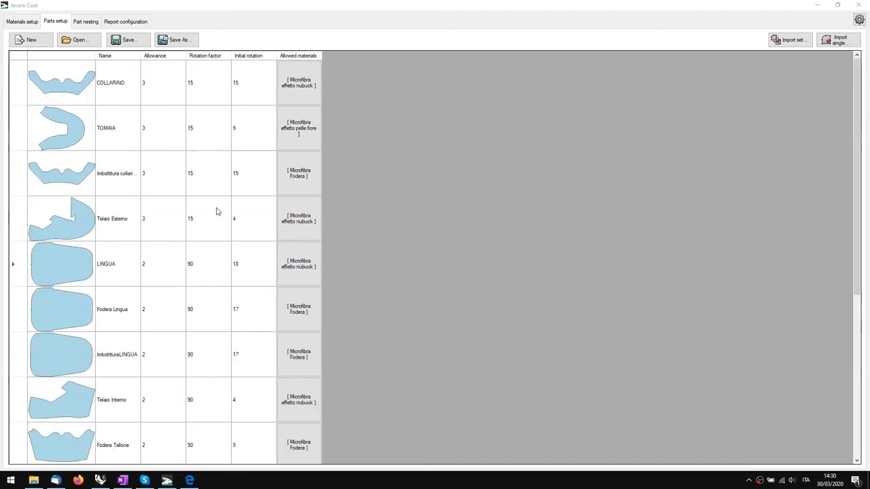
scroll(216, 211, "down", 3)
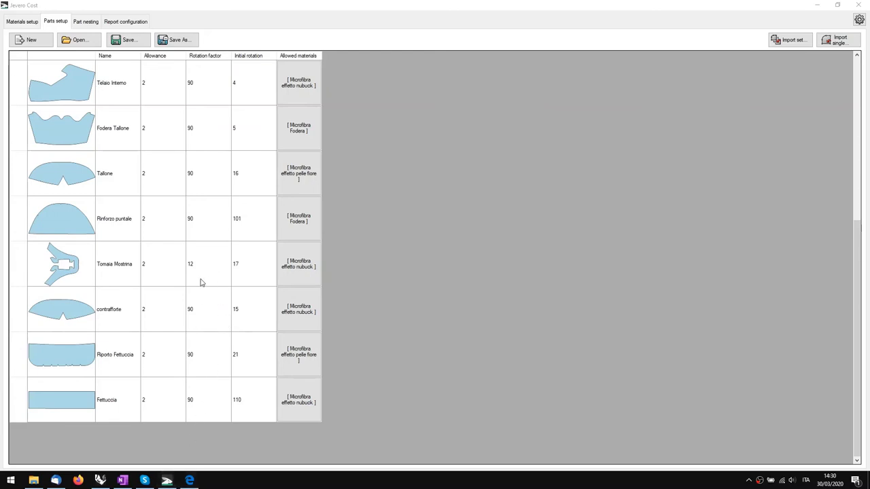
scroll(200, 283, "up", 3)
scroll(198, 285, "up", 3)
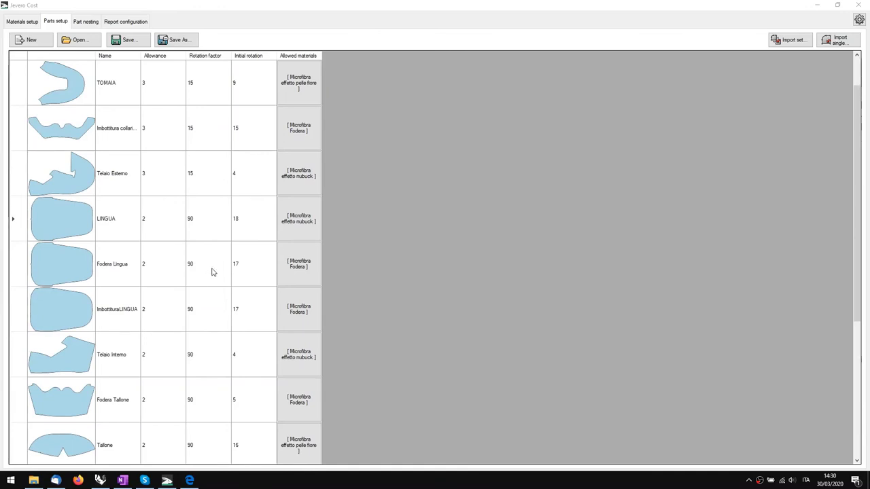
scroll(211, 272, "up", 1)
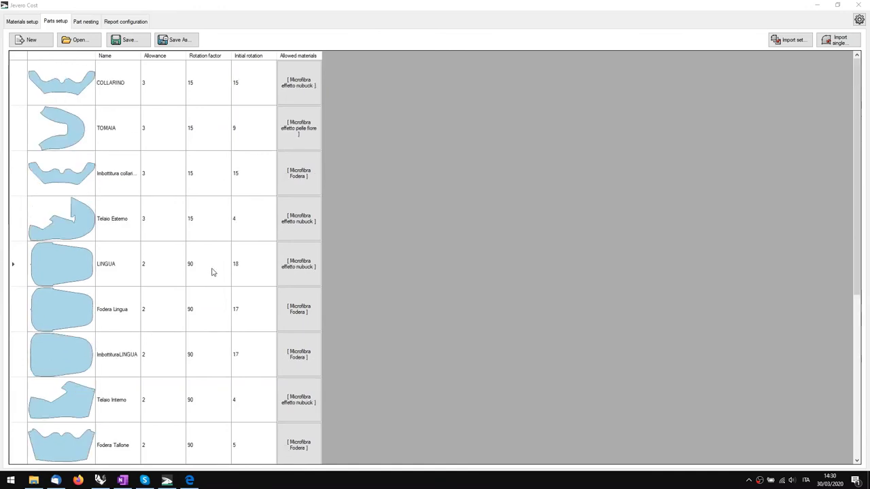
Step: Set the rotation factor of Telaio Esterno to 45
left_click(197, 219)
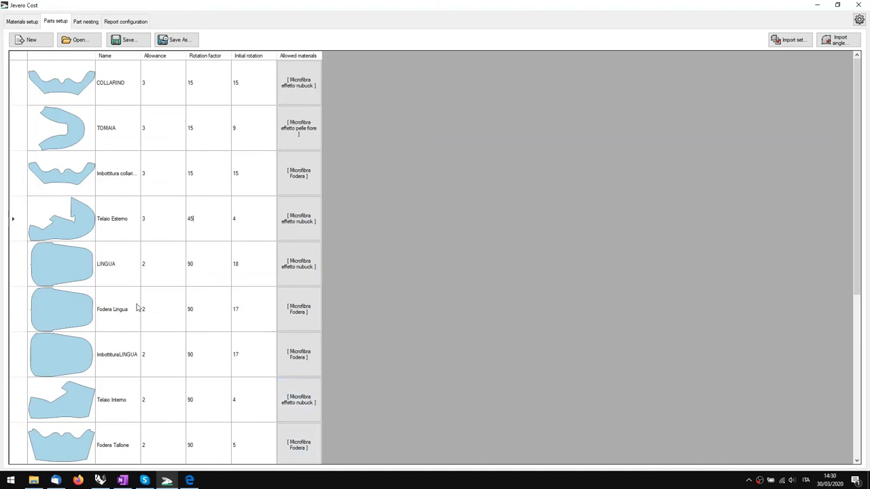
scroll(144, 309, "down", 5)
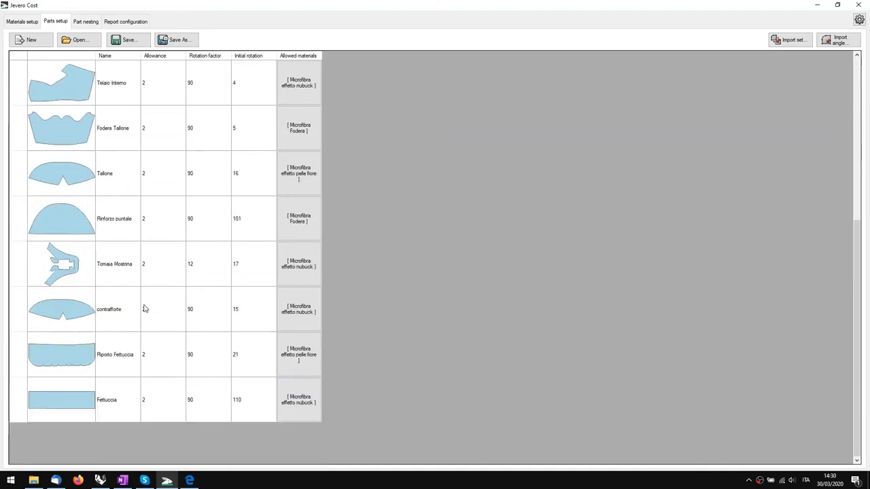
Step: Save the project to the Desktop as a Jevero Cost file named MyNesting1
scroll(144, 310, "up", 5)
scroll(144, 309, "up", 1)
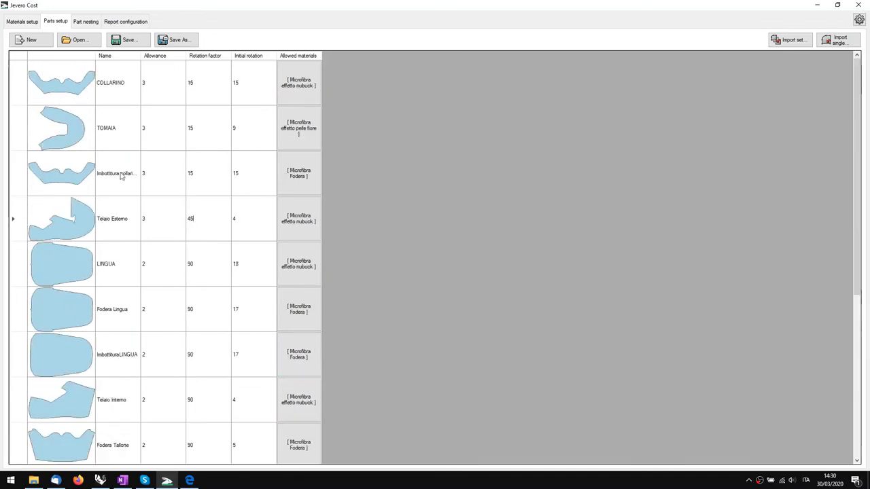
left_click(126, 39)
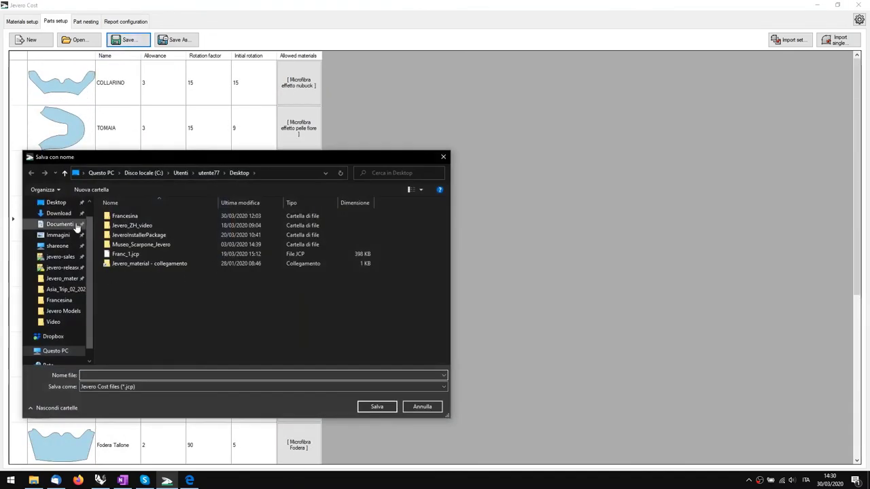
left_click(56, 220)
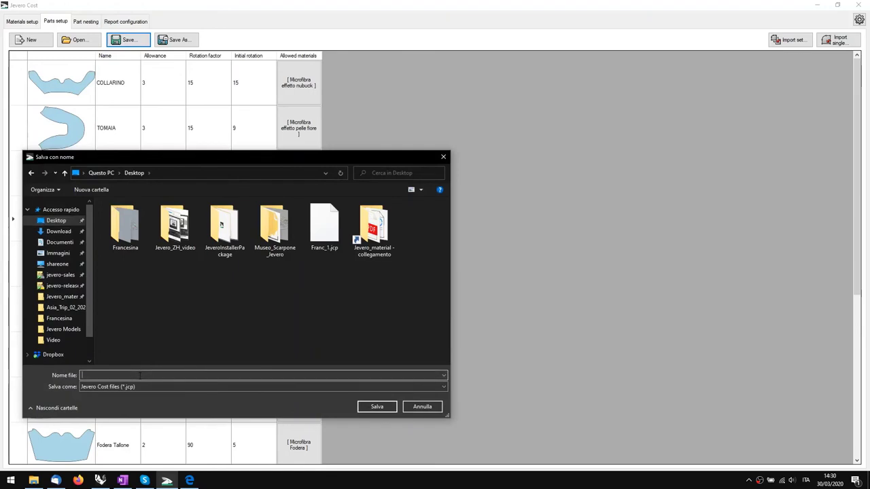
type("MyNe")
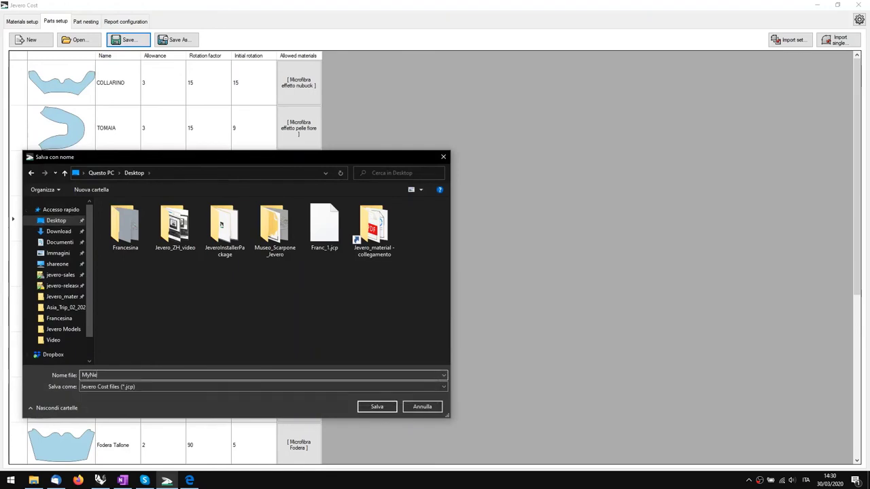
type("sting1")
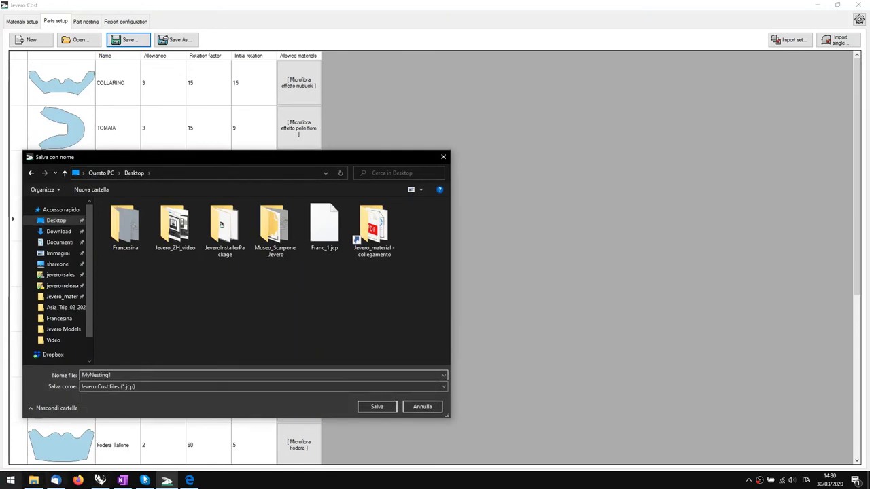
left_click(371, 406)
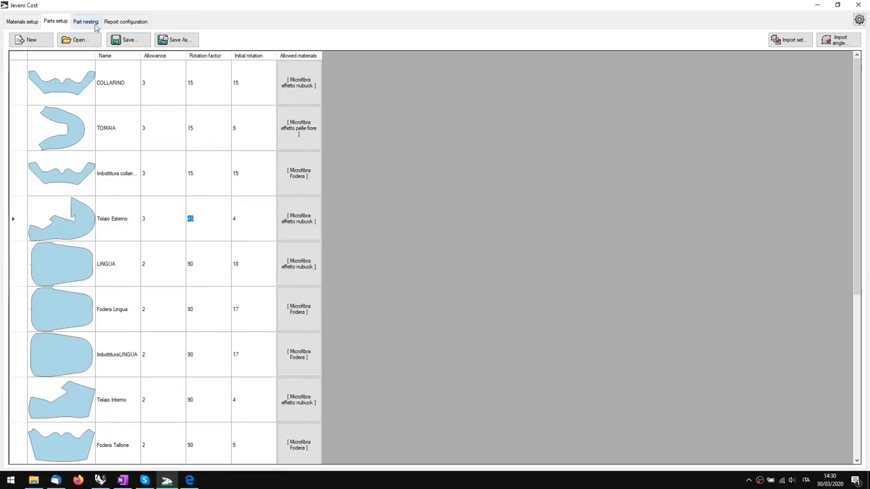
Step: Check that all parts are included in the part nesting and start nesting them
left_click(92, 22)
scroll(139, 204, "down", 5)
scroll(130, 331, "up", 5)
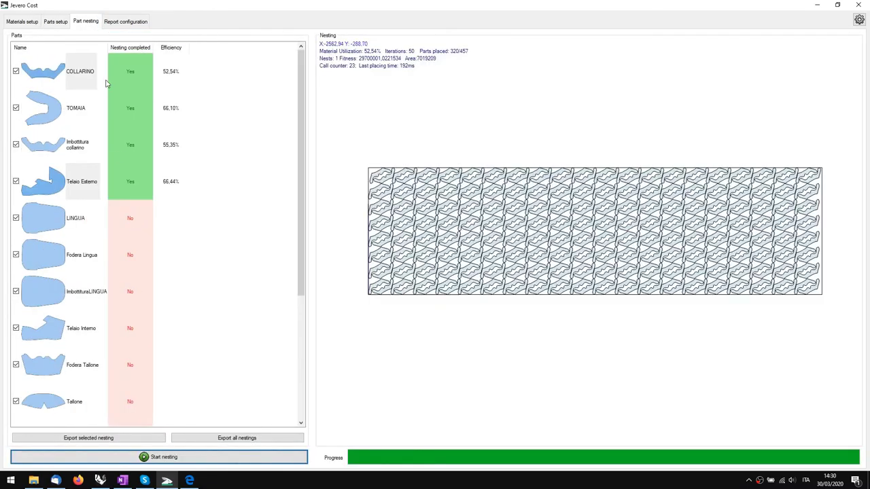
scroll(103, 205, "down", 5)
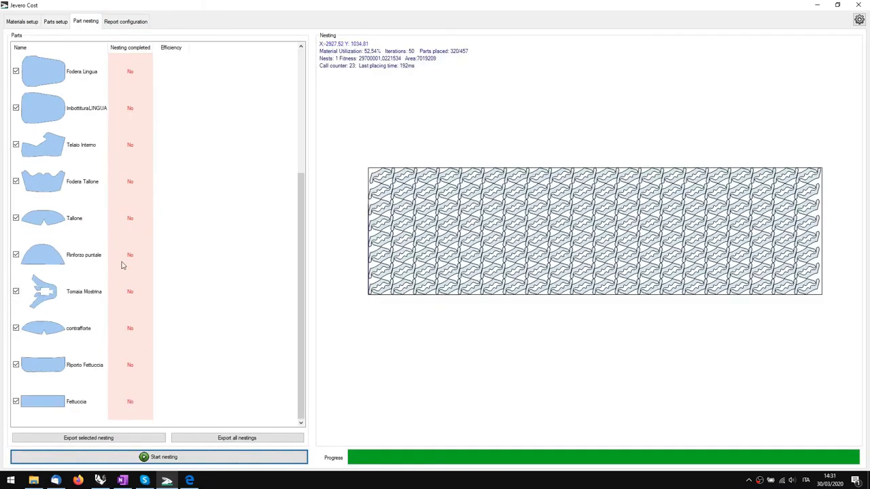
left_click(122, 456)
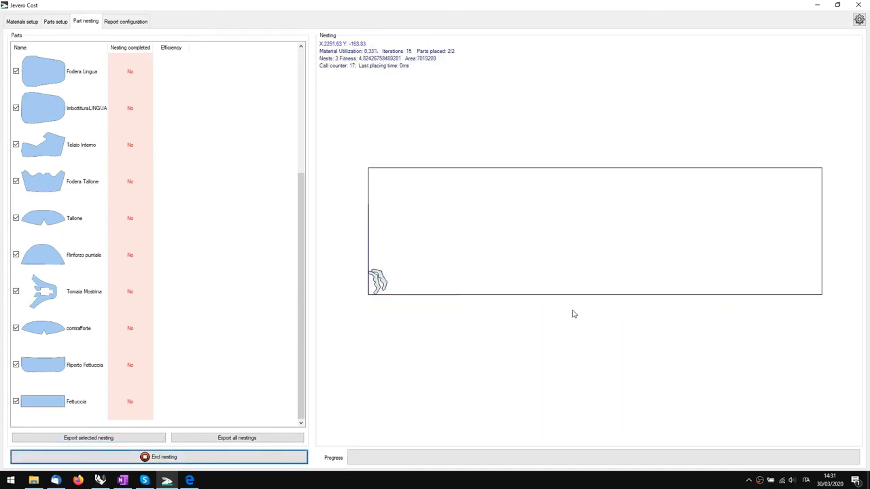
right_click(759, 480)
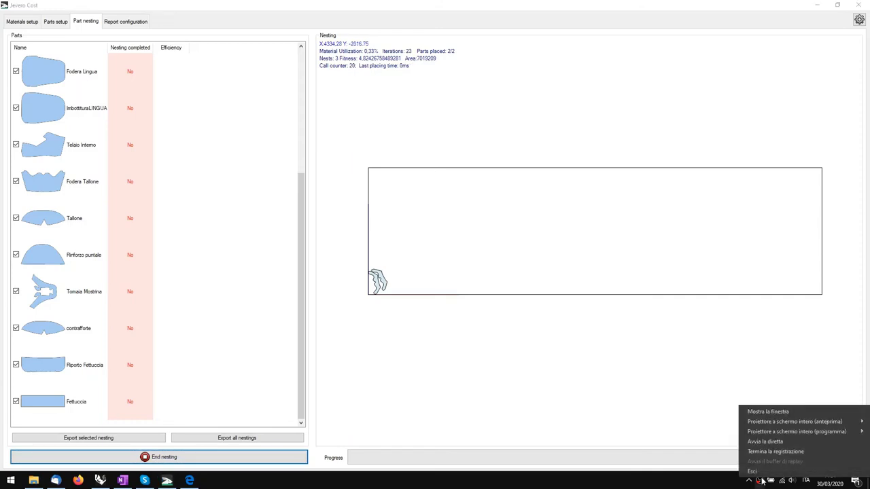
left_click(774, 451)
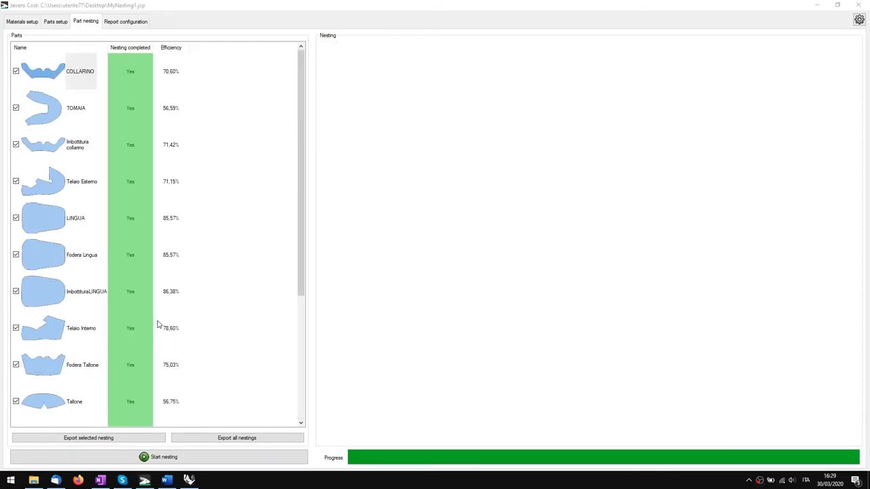
Step: Examine the nesting status and efficiency of all parts, and view the Fettuccia, COLLARINO, TOMAIA, Imbottitura collarino and Telaio Esterno layouts
scroll(151, 266, "down", 3)
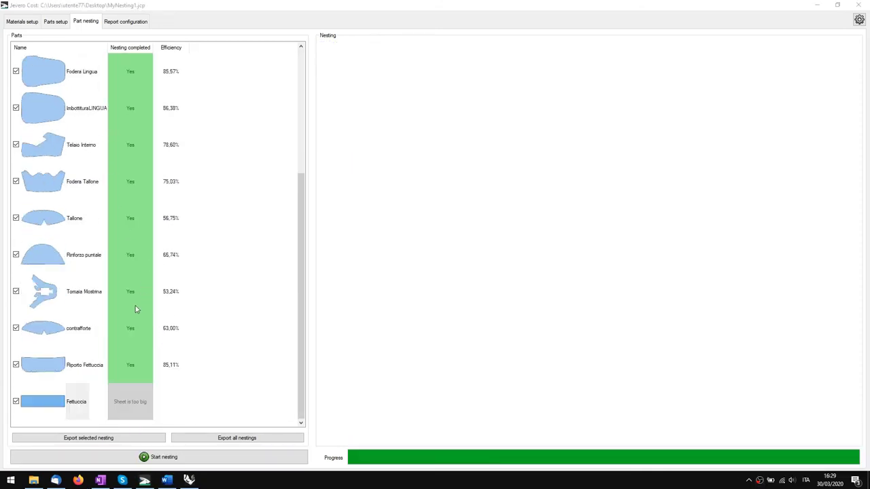
scroll(135, 310, "up", 3)
scroll(135, 308, "down", 3)
left_click(79, 412)
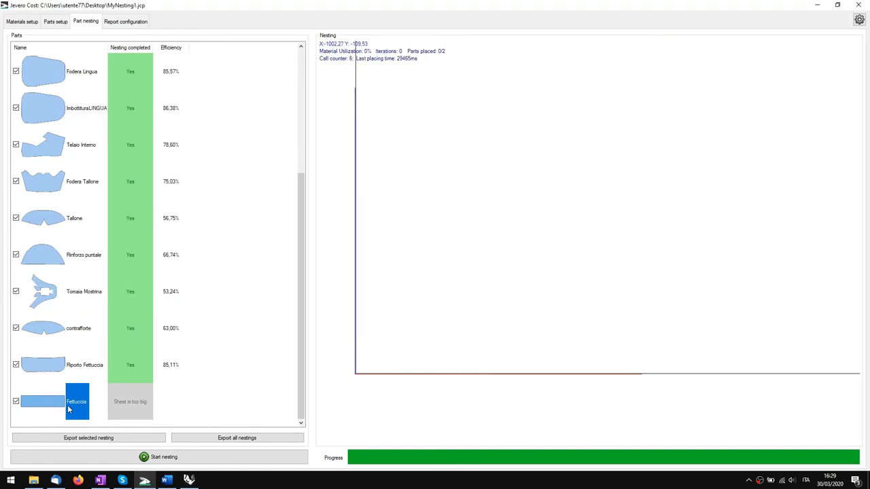
scroll(68, 409, "up", 3)
left_click(70, 76)
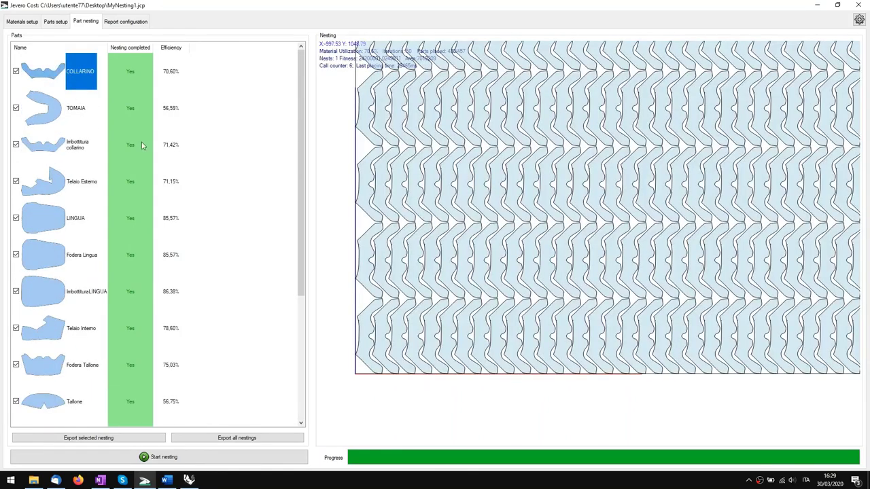
scroll(500, 203, "down", 5)
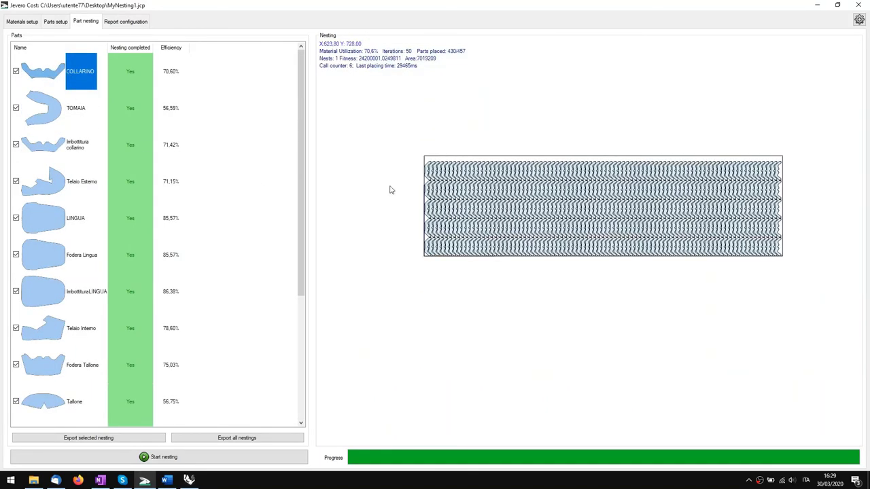
left_click(69, 121)
left_click(66, 146)
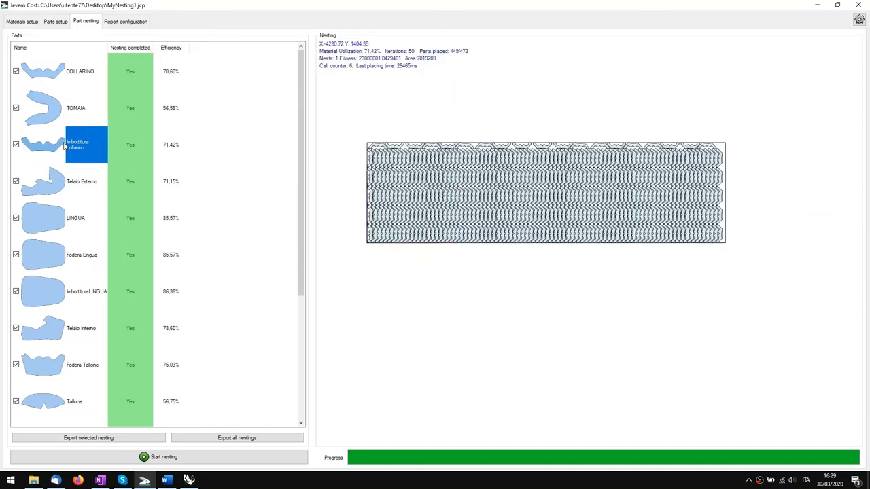
left_click(82, 193)
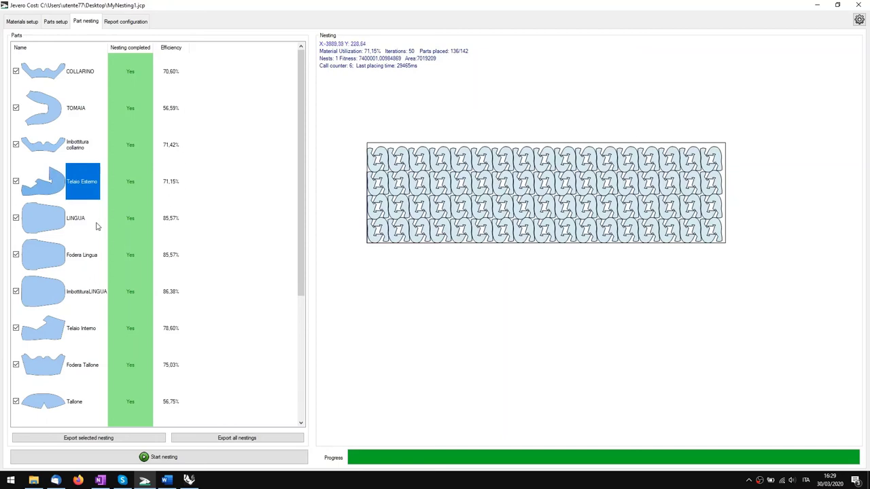
Step: Review placed pairs, yield and cost of every part in the report configuration, and select the Fettuccia row
left_click(128, 23)
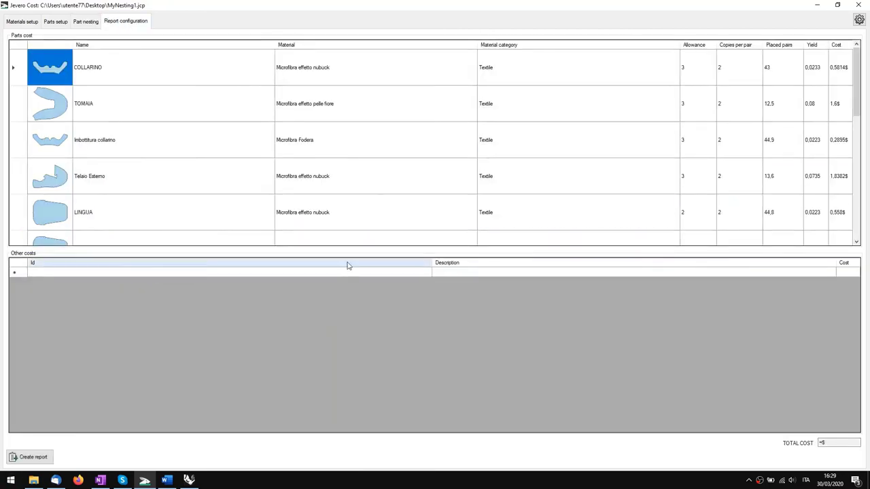
scroll(333, 170, "down", 4)
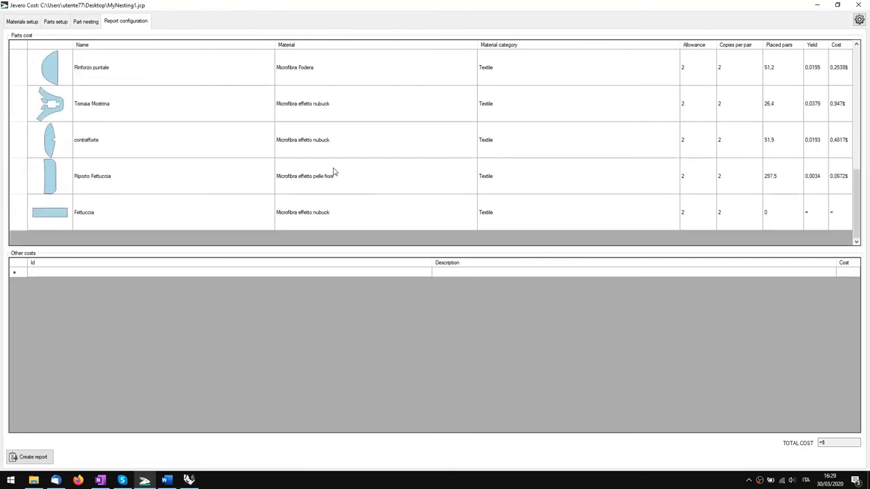
scroll(130, 157, "up", 5)
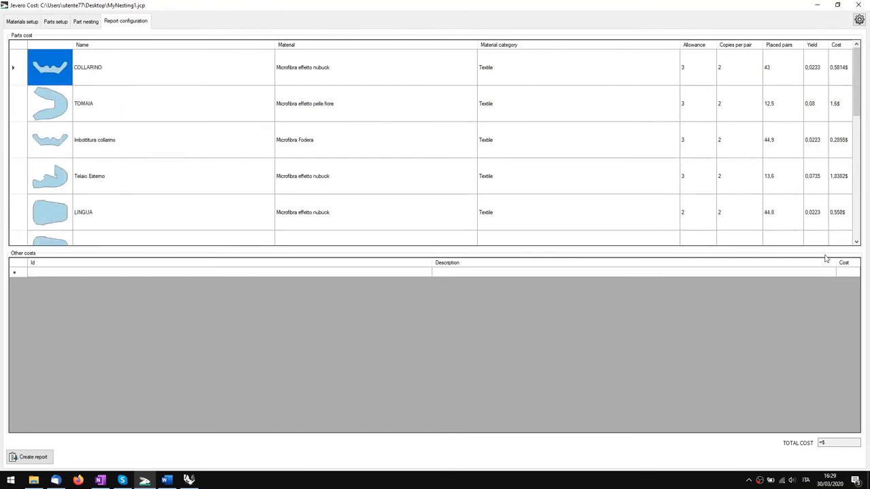
scroll(808, 162, "down", 5)
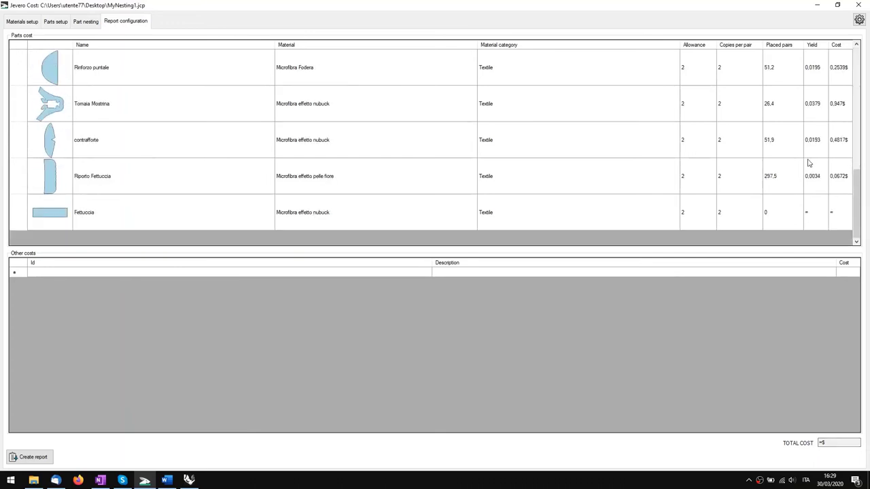
left_click(20, 222)
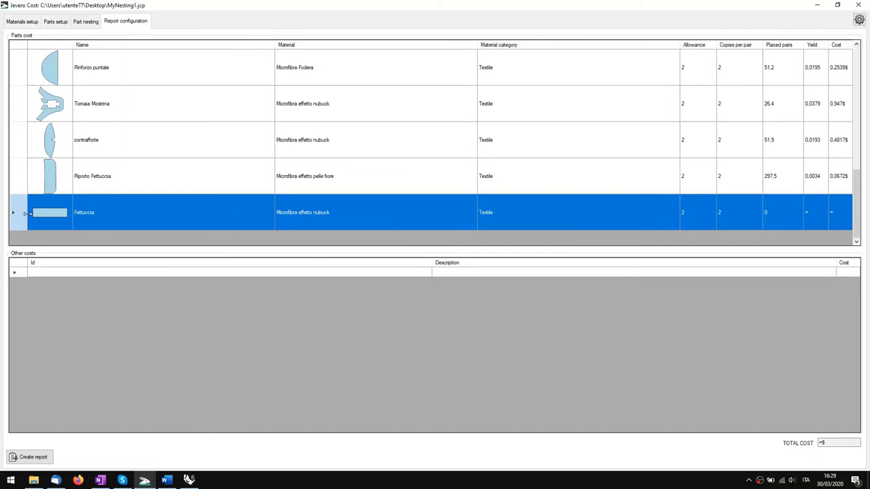
Step: Exclude Fettuccia from the parts to nest and check its entry in the report configuration
left_click(86, 22)
scroll(83, 364, "down", 3)
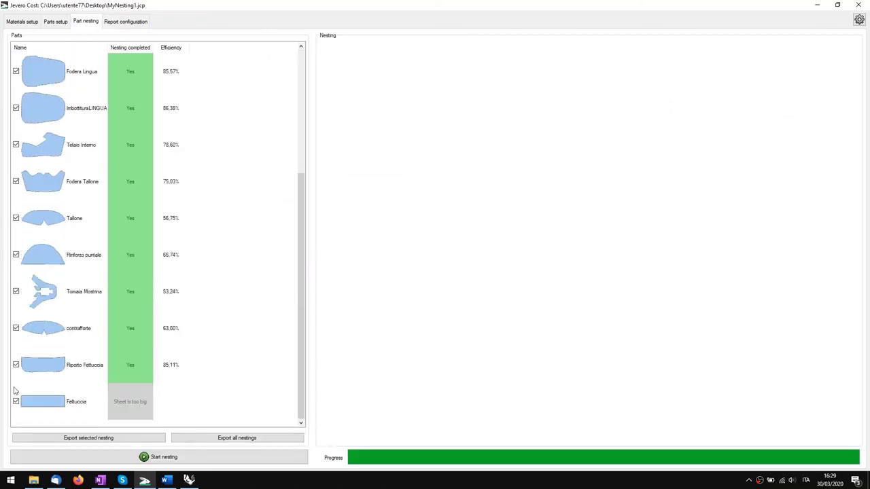
left_click(136, 21)
scroll(117, 129, "down", 3)
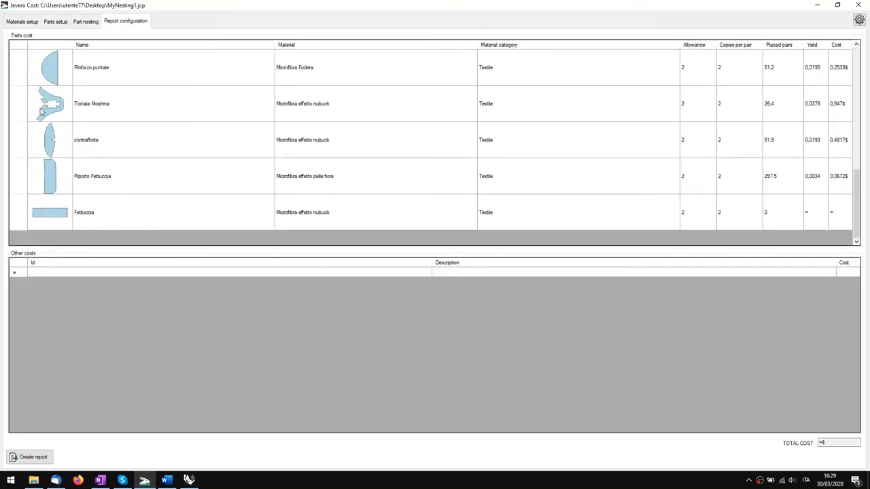
left_click(96, 23)
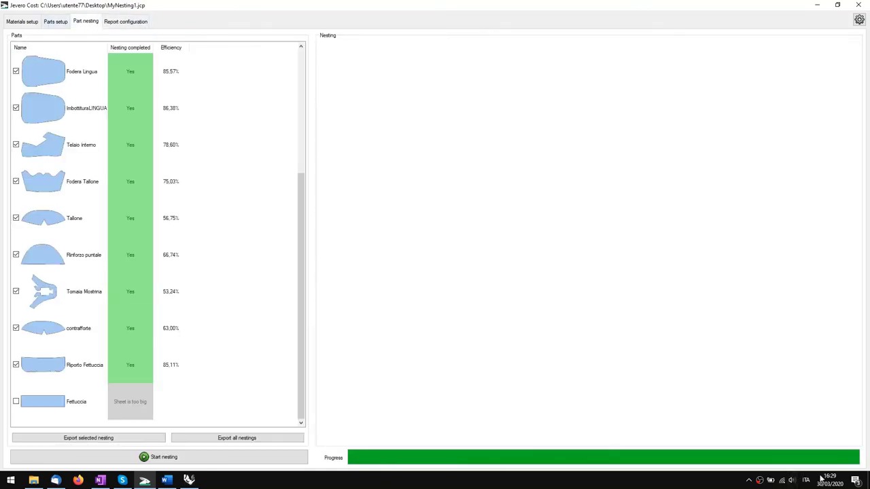
right_click(770, 480)
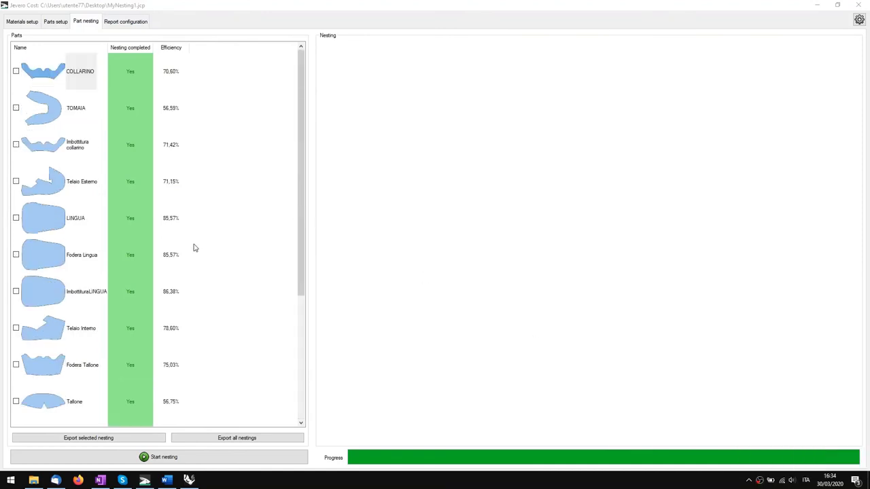
Step: Examine the completed nesting efficiencies of all parts, and view the COLLARINO, LINGUA, Telaio Interno, Rinforzo puntale and Tomaia Mostrina layouts
scroll(184, 250, "down", 5)
scroll(179, 253, "up", 5)
scroll(178, 252, "down", 5)
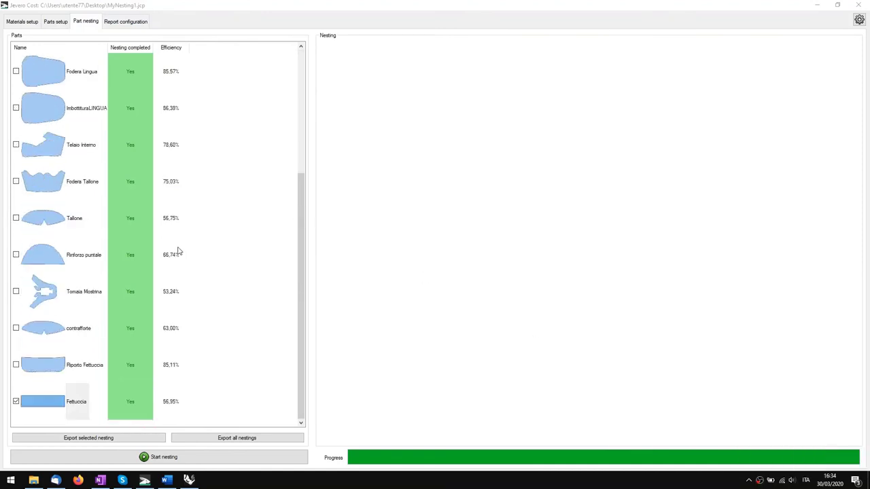
scroll(178, 251, "up", 5)
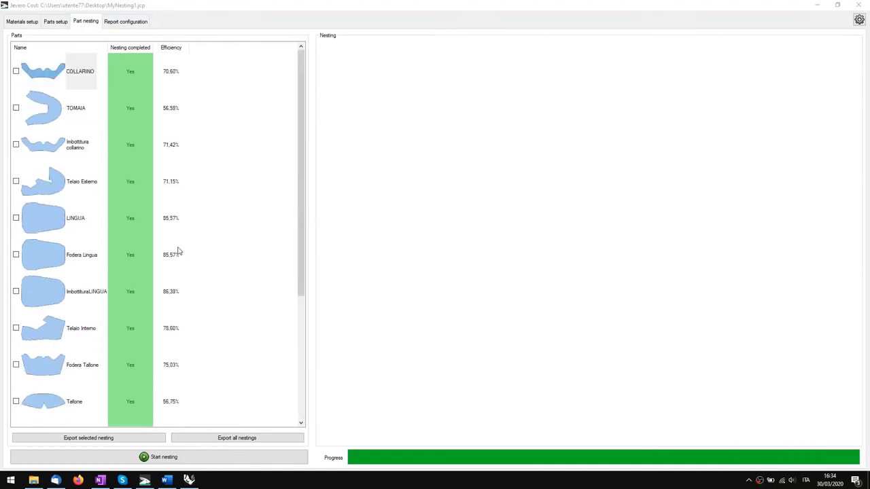
left_click(54, 70)
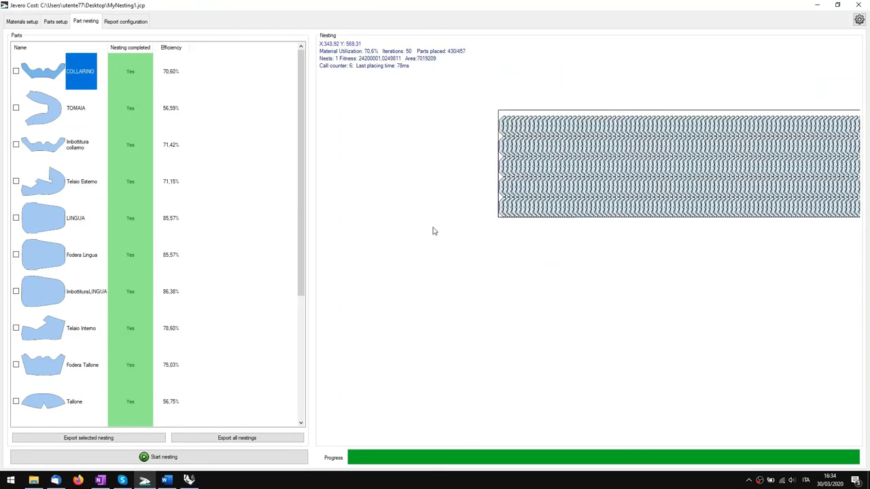
left_click(53, 225)
left_click(61, 339)
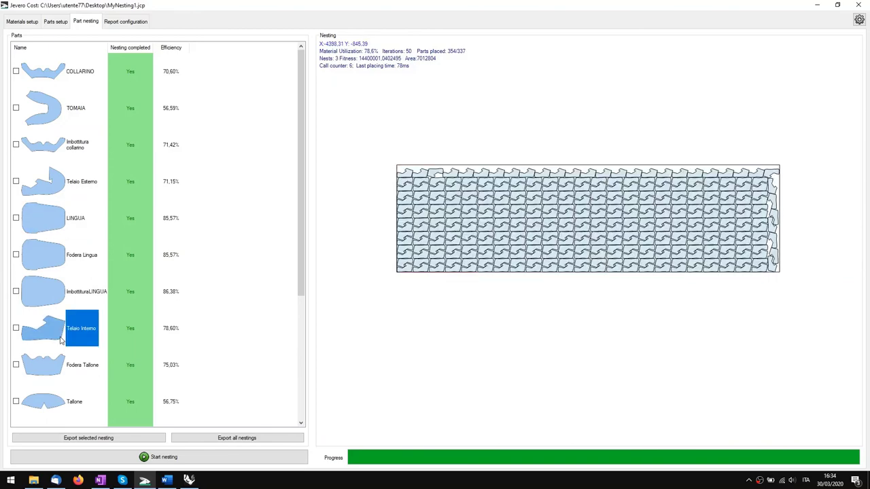
scroll(401, 212, "up", 4)
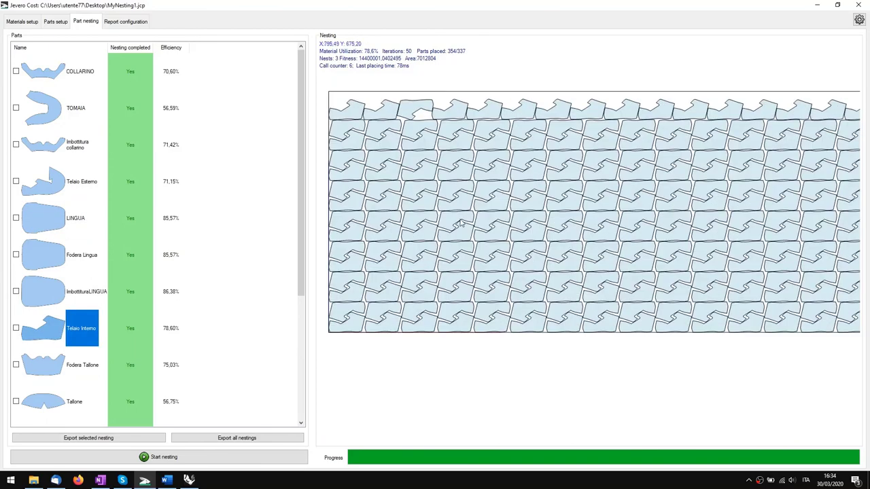
scroll(35, 340, "down", 1)
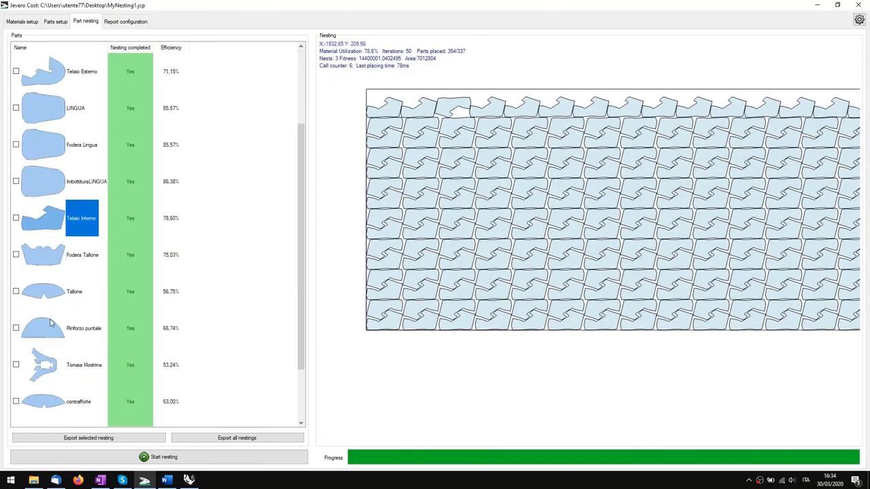
left_click(50, 325)
left_click(46, 365)
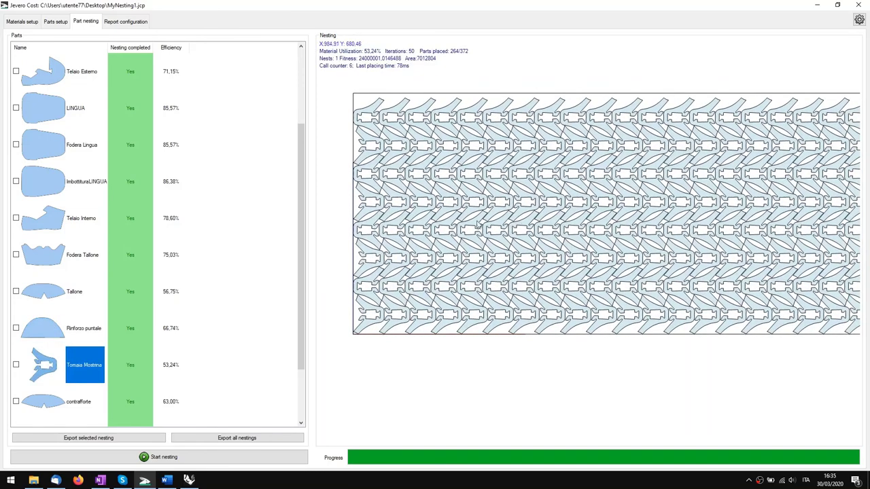
Step: Review the total cost and the Fettuccia part's material, yield and cost in the report configuration
left_click(127, 21)
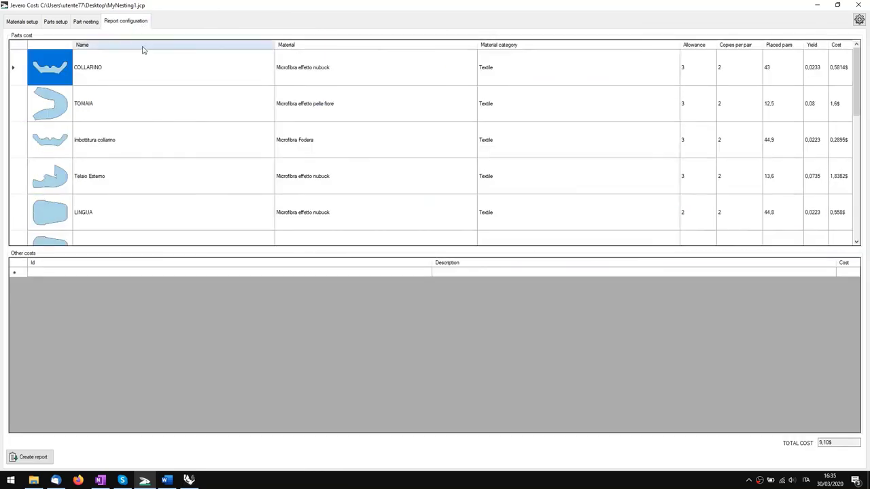
scroll(303, 167, "down", 3)
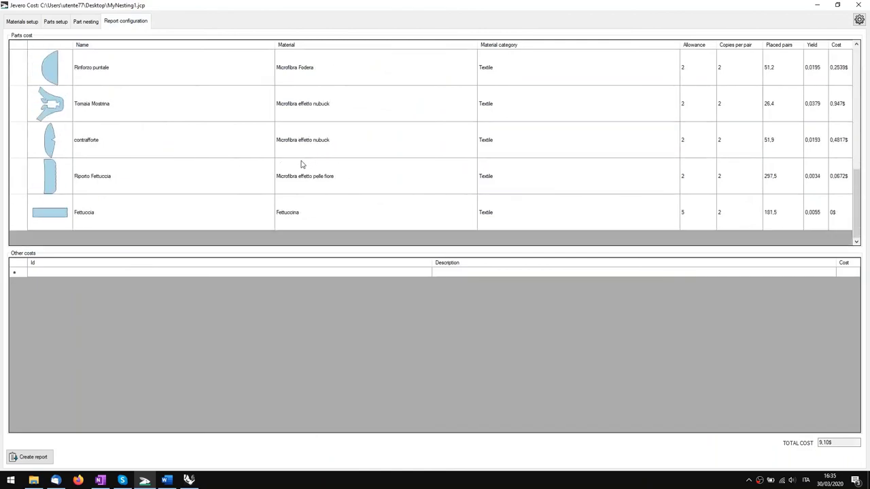
Step: Add a Stitching entry to the other costs with description "stitching operations" and a cost of 10
scroll(301, 167, "up", 3)
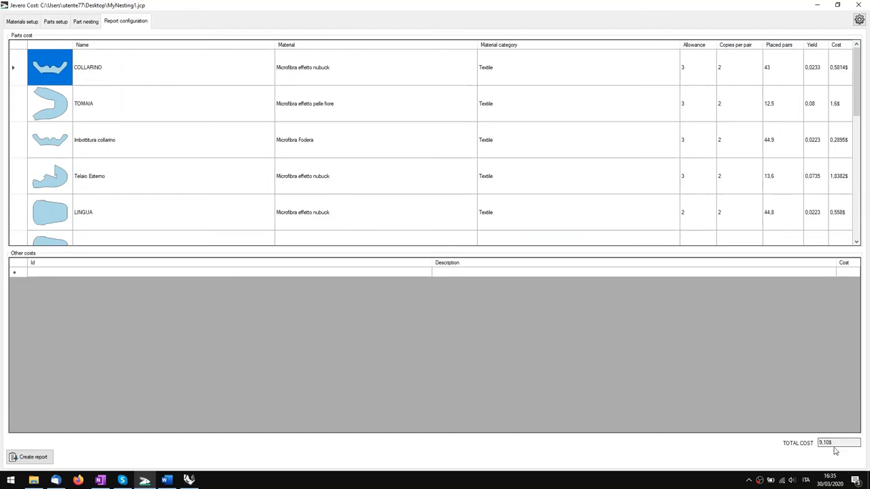
mouse_move(835, 443)
left_mouse_down()
mouse_move(812, 446)
mouse_move(825, 444)
left_mouse_up()
left_click(65, 273)
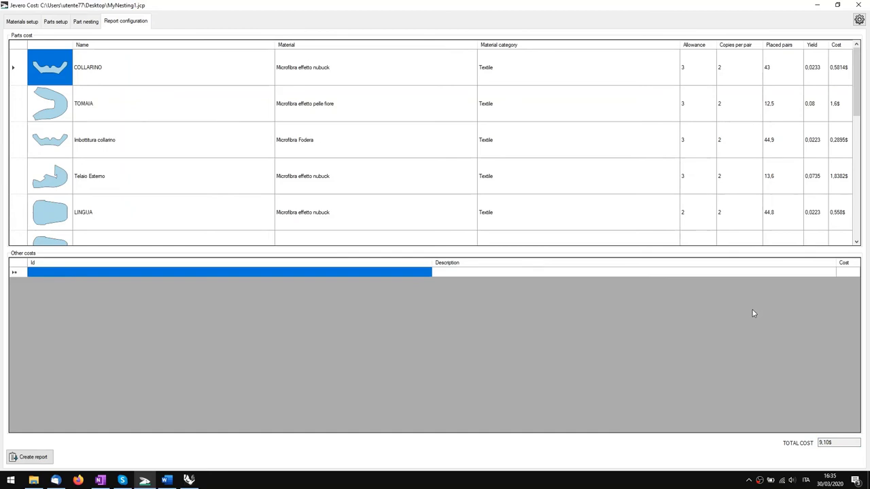
type("S")
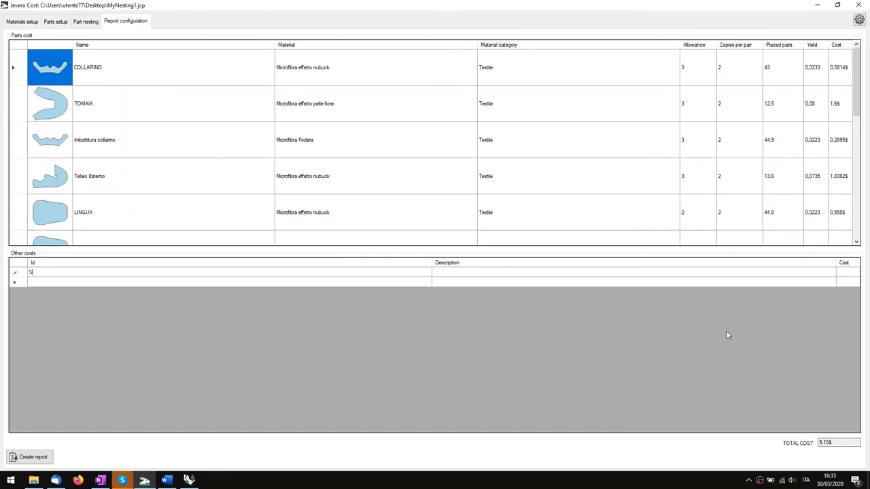
type("titching")
left_click(542, 276)
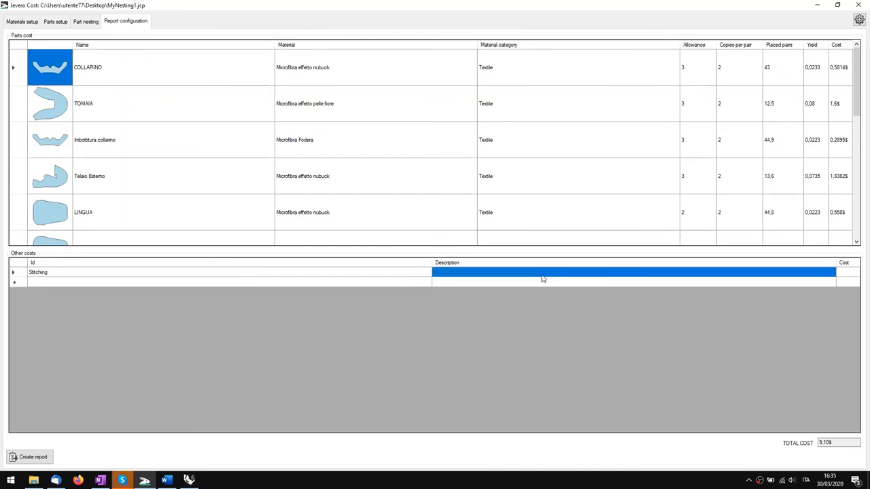
type("stitching ope")
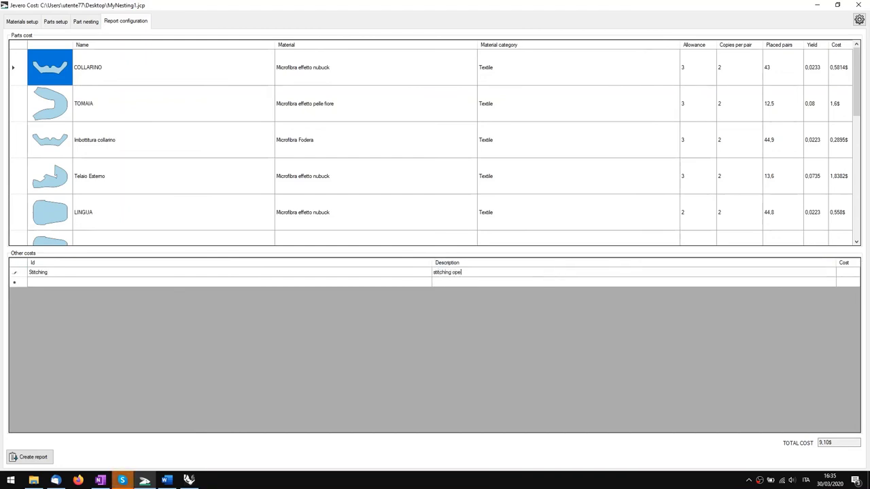
type("rations")
left_click(844, 273)
type("7")
left_click(219, 275)
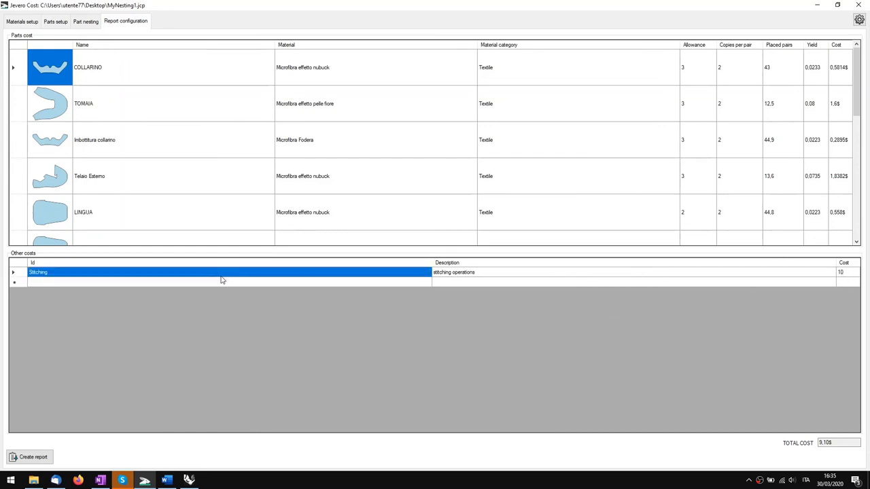
Step: Add a Box materials entry to the other costs with description "paper, box" and a cost of 3
left_click(210, 284)
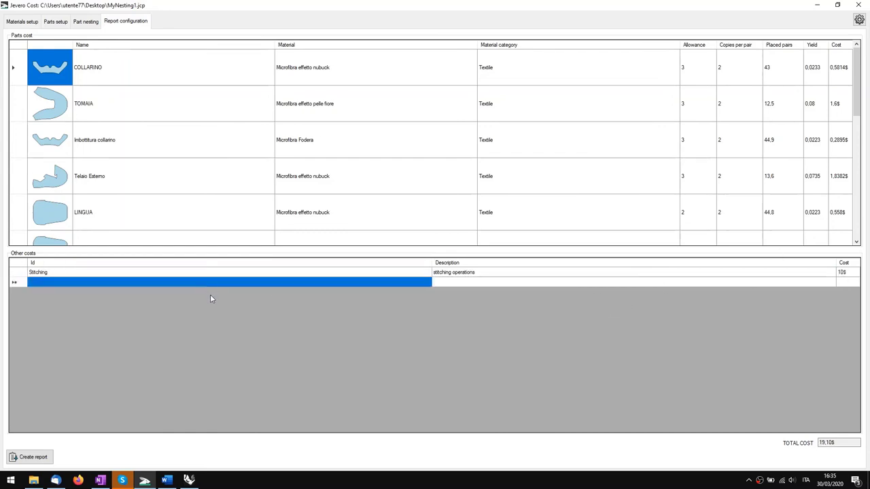
type("Box materials")
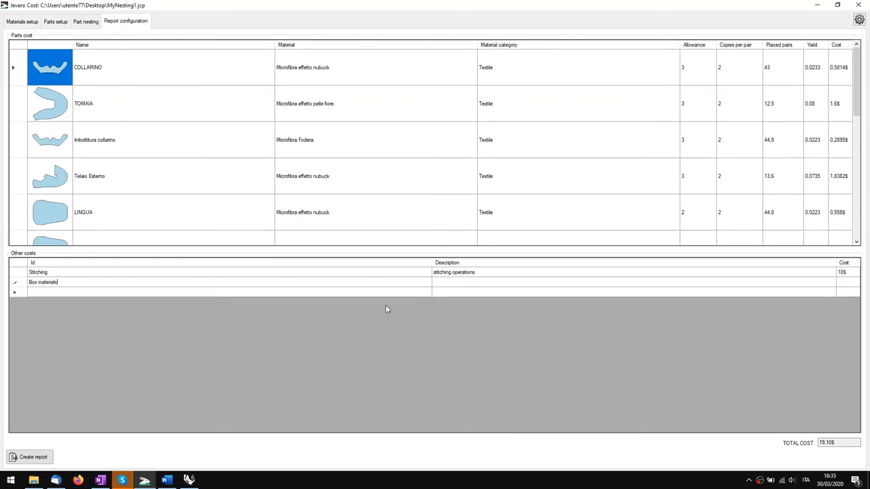
left_click(449, 289)
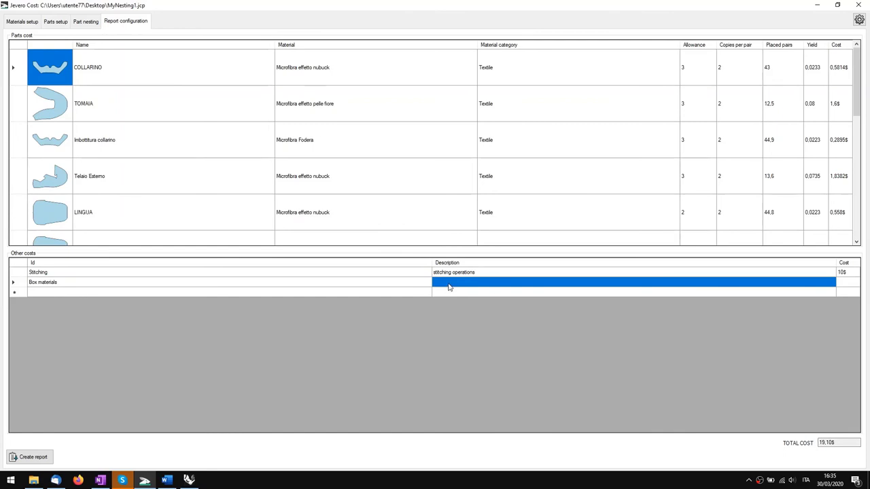
type("paper, box")
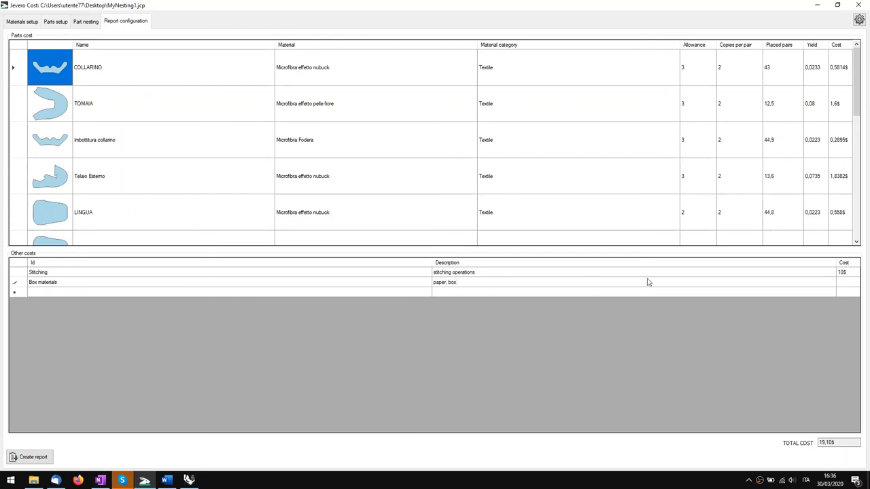
left_click(848, 285)
type("3")
left_click(857, 293)
Step: Check the total cost in the report configuration with the added other costs included
scroll(709, 192, "down", 3)
scroll(678, 140, "up", 3)
left_click_drag(849, 443, 804, 447)
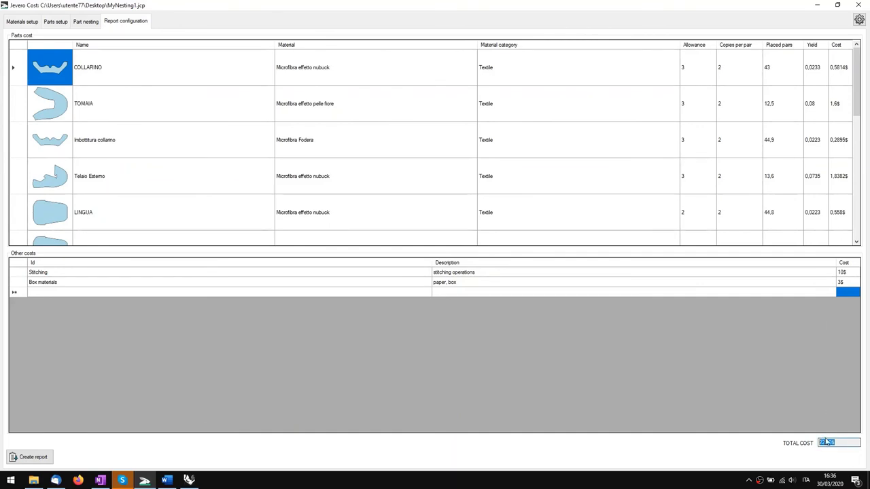
left_click(829, 443)
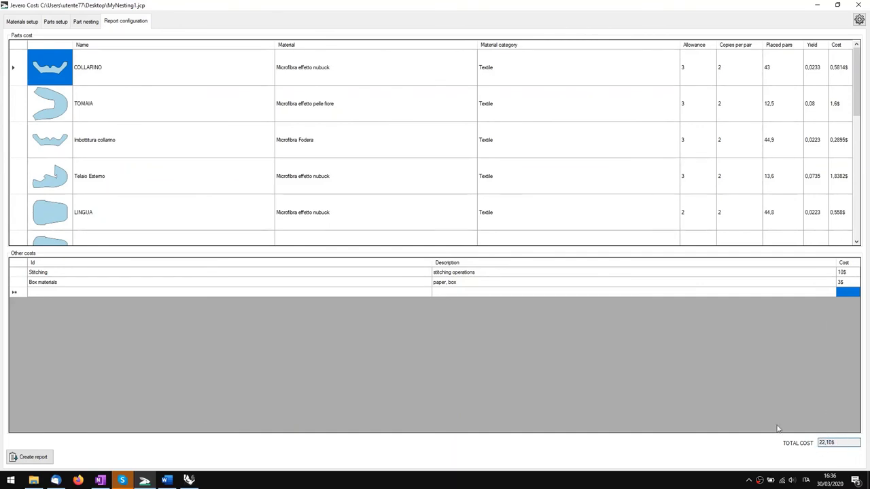
Step: Create the cost report and save it on the Desktop as the xls file "Report costs myshoe 1"
left_click(25, 458)
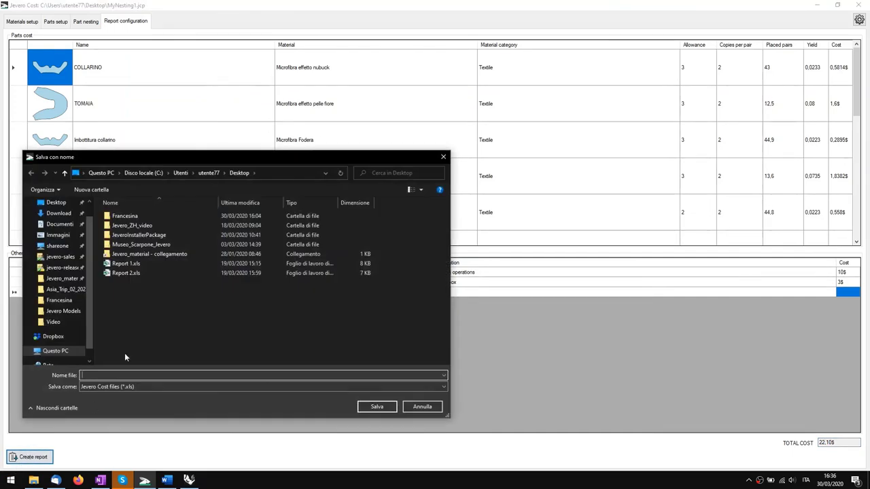
type("Repo")
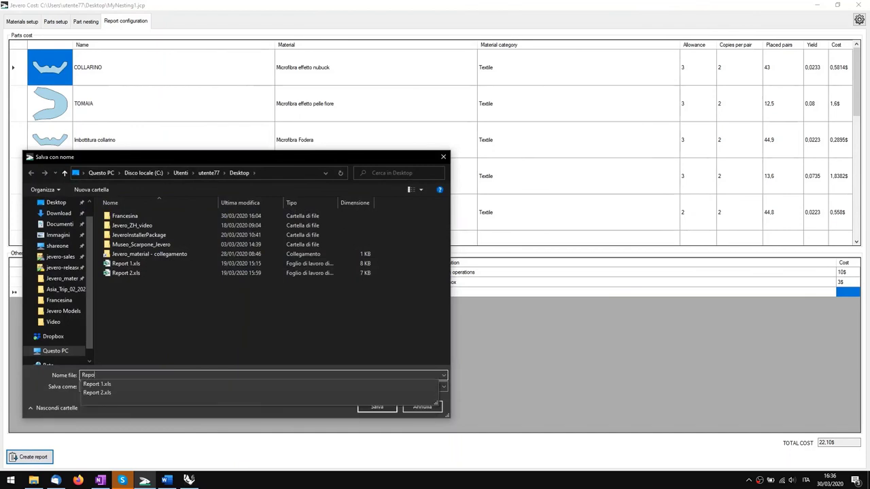
type("rt costs myshoe 1")
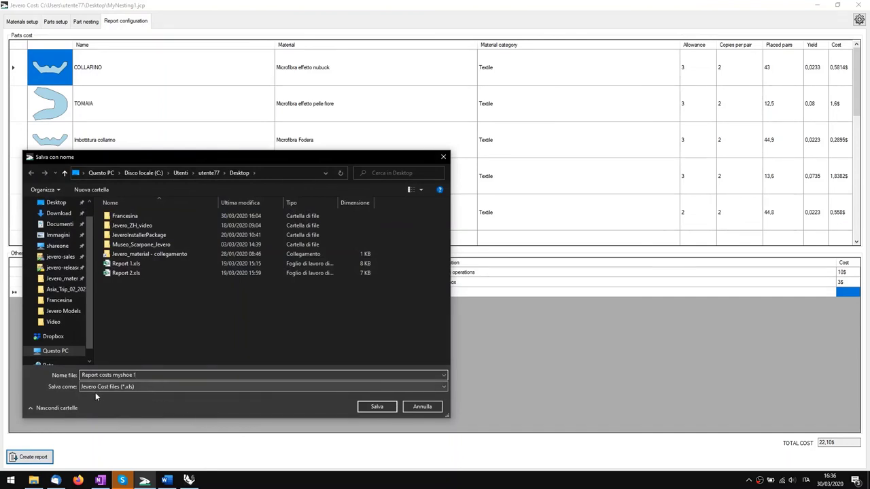
key("Return")
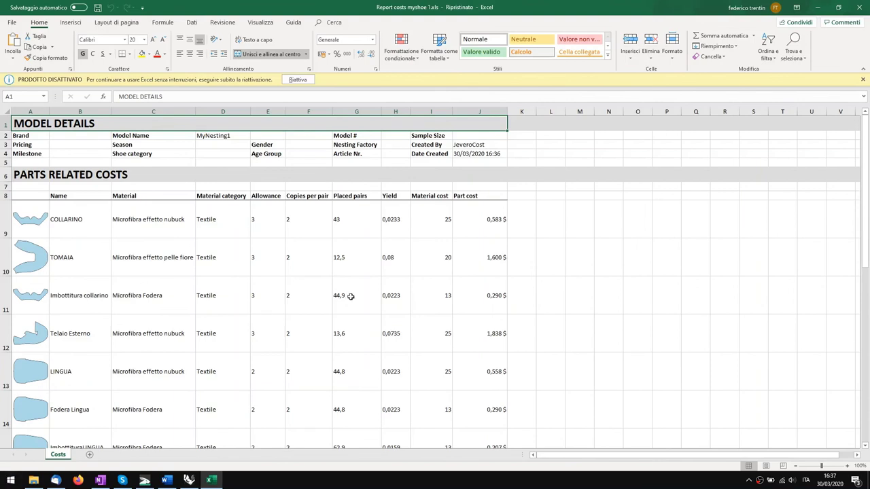
Step: Review the model details, parts related costs and other costs of the exported report in Excel
left_click(53, 144)
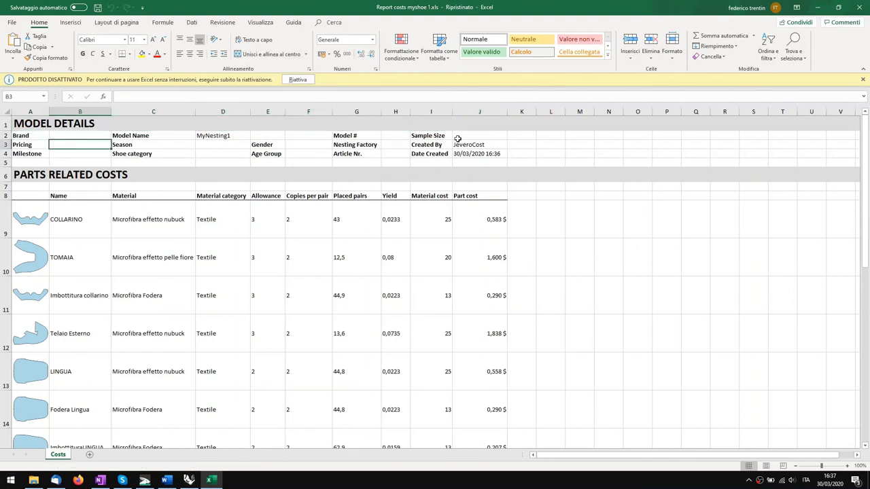
scroll(167, 265, "down", 8)
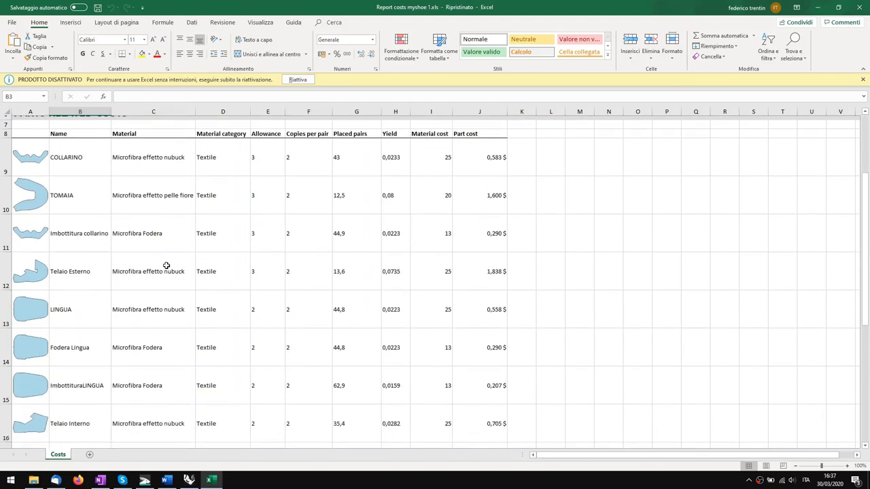
scroll(176, 308, "up", 1)
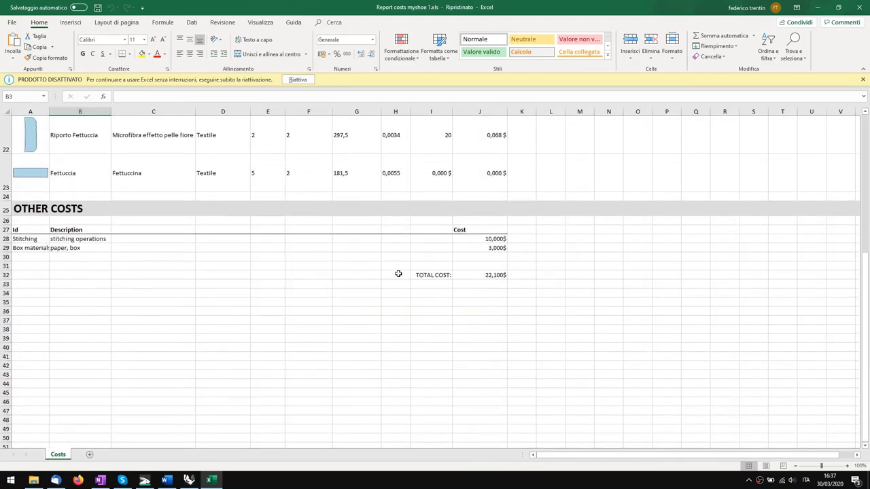
scroll(60, 209, "up", 6)
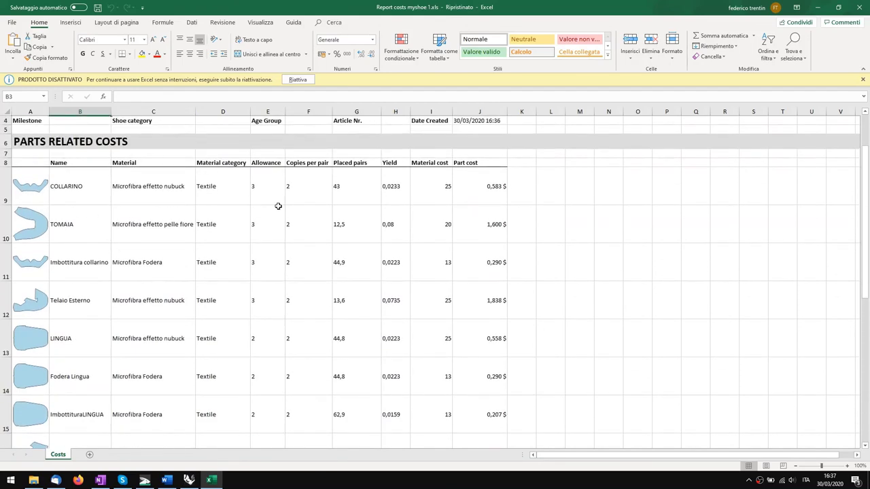
Step: Inspect the part cost formulas in the report for the parts from COLLARINO down to ImbottituraLINGUA
left_click(474, 198)
left_click(473, 218)
left_click(482, 271)
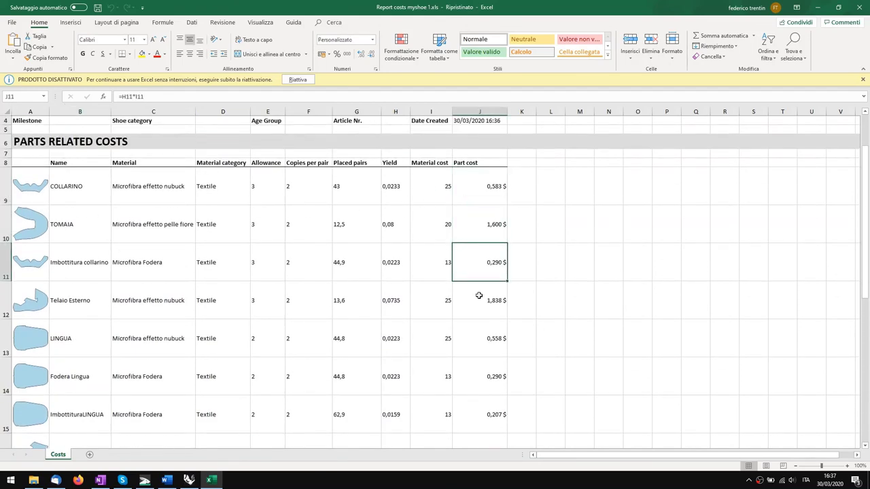
left_click(476, 304)
scroll(473, 330, "down", 1)
left_click(473, 310)
left_click(466, 349)
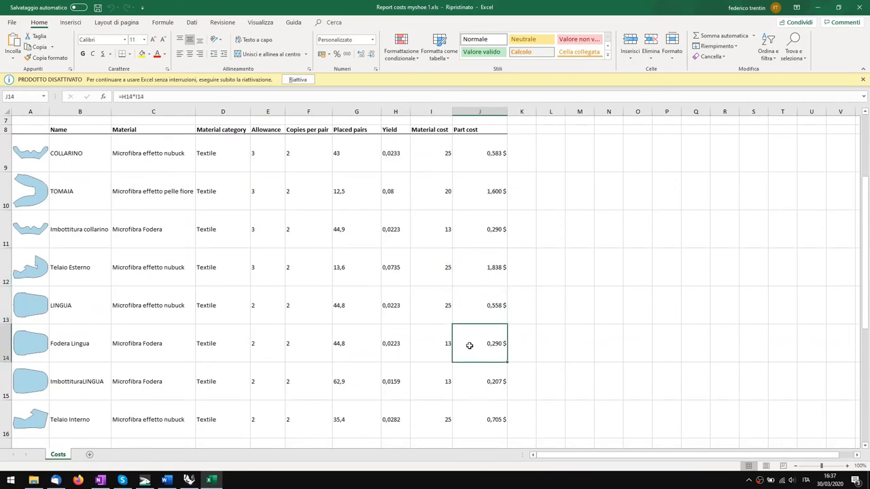
scroll(472, 338, "down", 1)
left_click(475, 331)
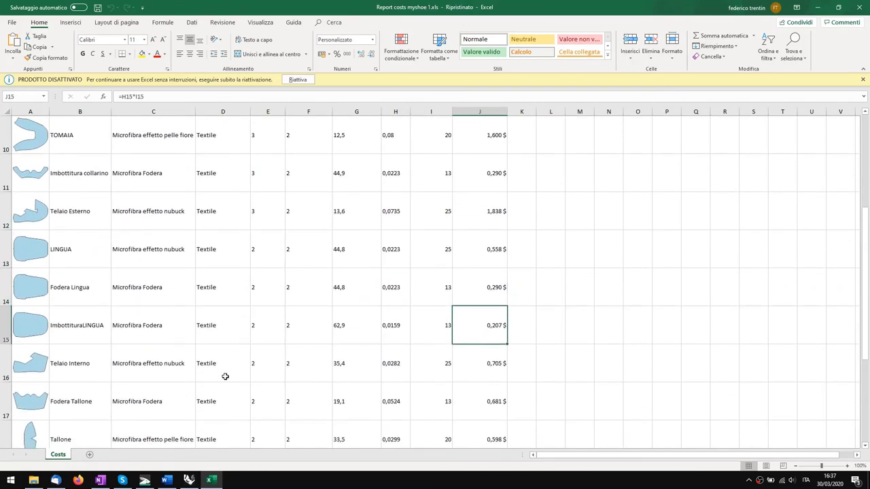
Step: Look through the remaining part rows, the other costs and the total cost of the report
scroll(225, 375, "down", 2)
scroll(187, 339, "down", 2)
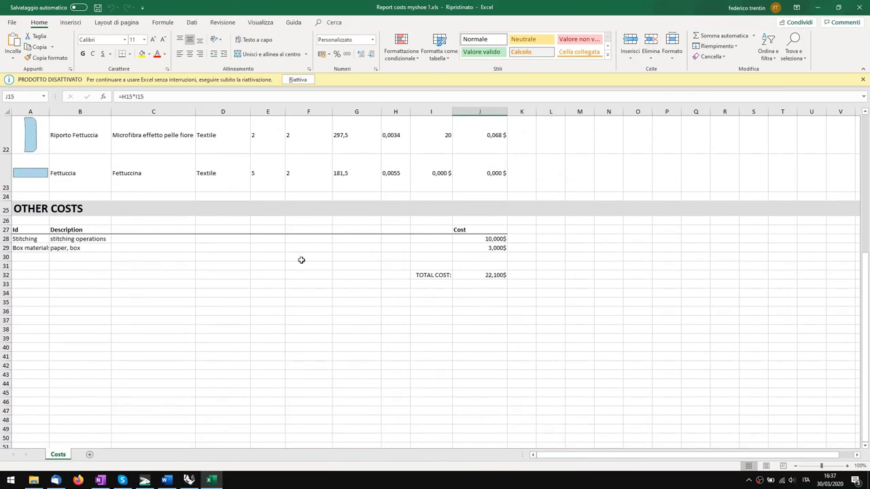
scroll(231, 286, "up", 5)
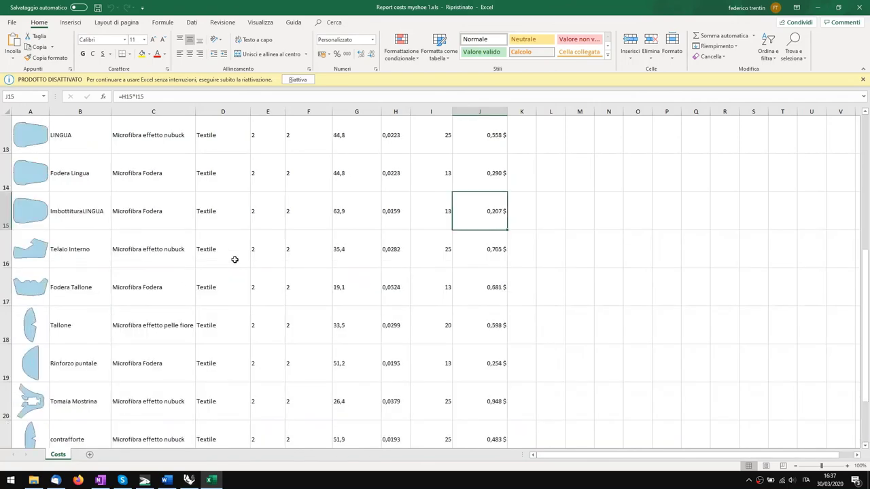
scroll(68, 265, "down", 1)
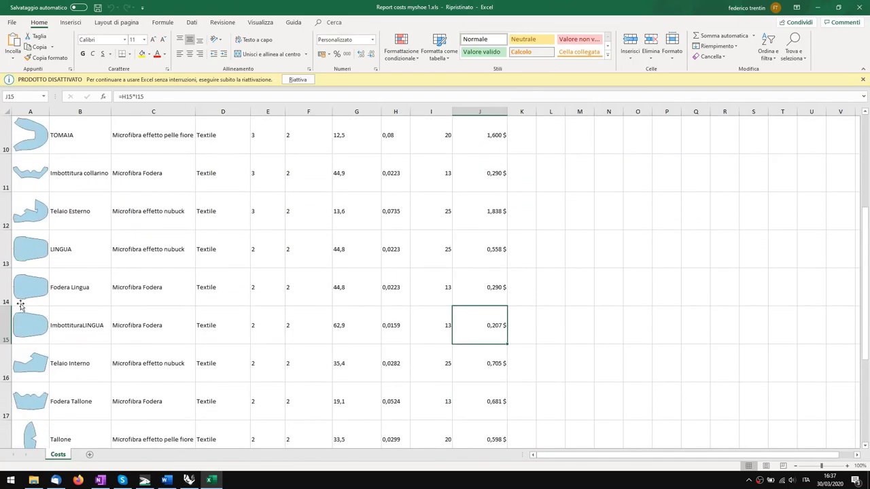
scroll(101, 238, "up", 3)
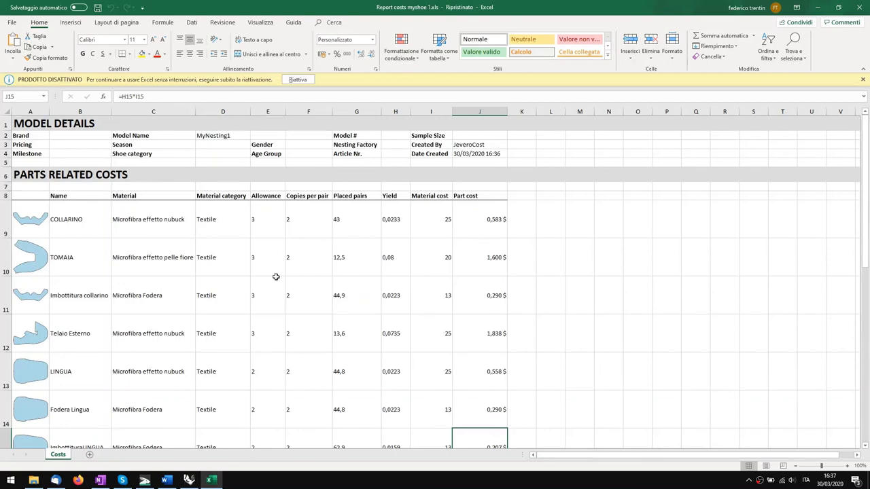
scroll(299, 254, "down", 1)
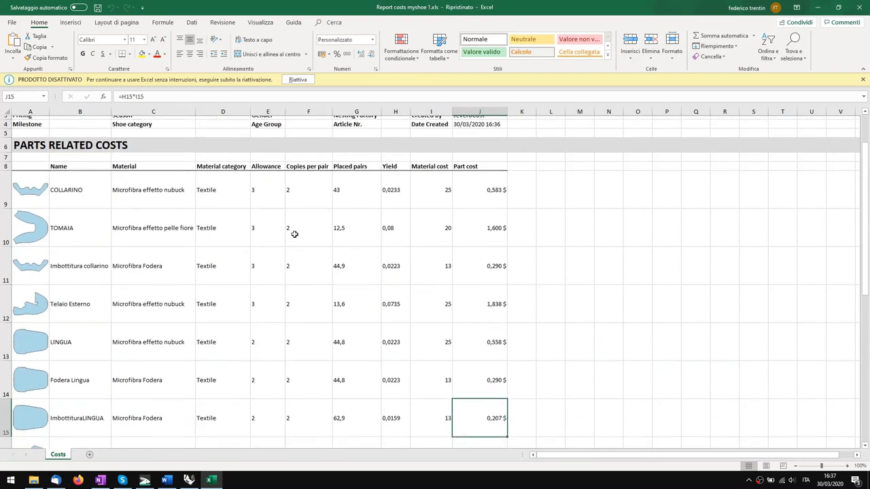
scroll(287, 266, "down", 5)
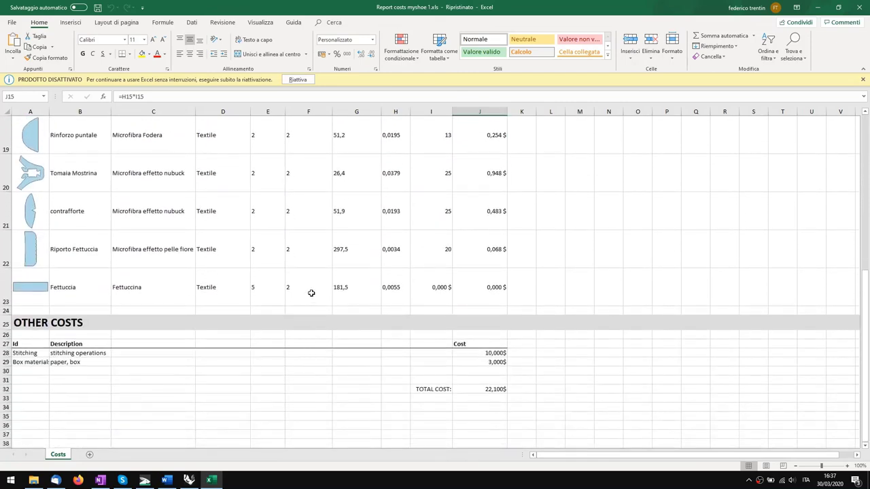
Step: Set the copies per pair of Riporto Fettuccia to 4 in the report and check its part cost and the total
left_click(311, 292)
scroll(306, 250, "up", 1)
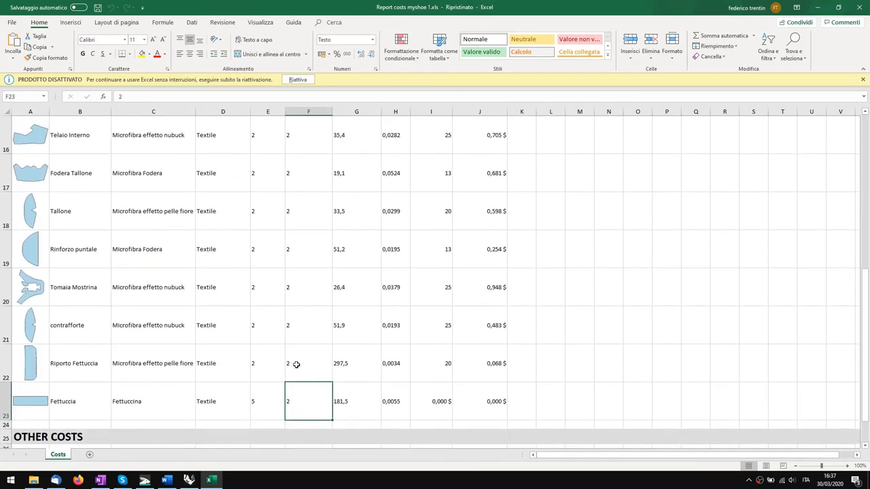
left_click(296, 365)
type("4")
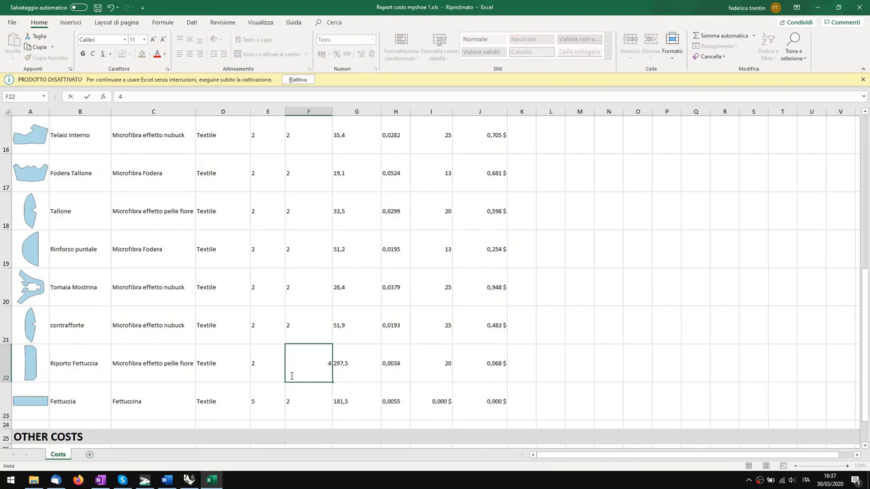
key("Return")
scroll(306, 350, "down", 3)
scroll(320, 333, "up", 1)
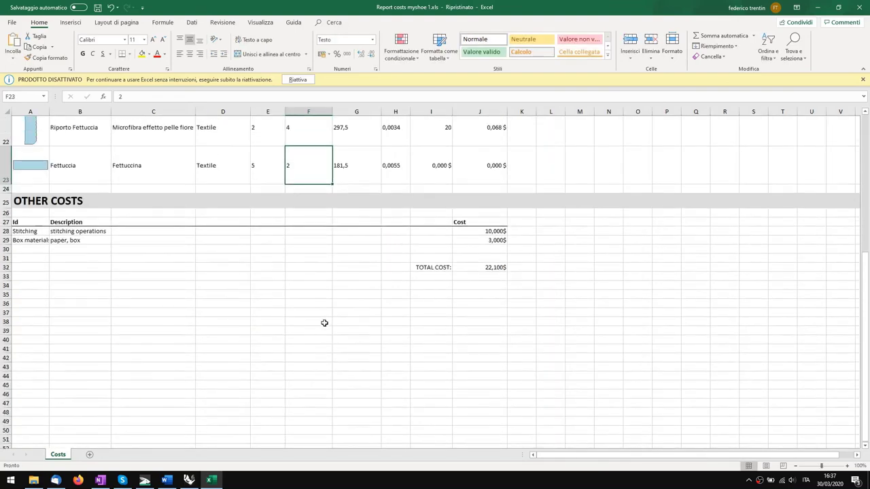
scroll(455, 268, "up", 1)
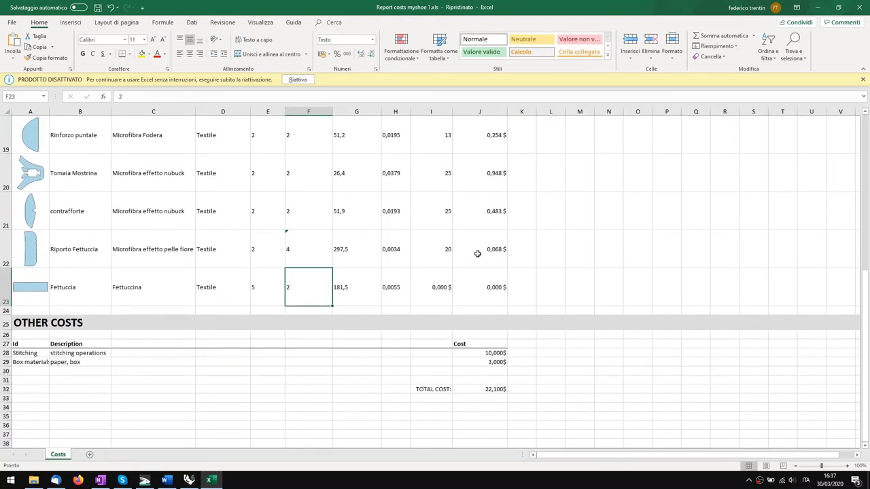
Step: Set the material cost of Imbottitura collarino to 14 in the report and check its part cost and the total cost
scroll(438, 261, "up", 5)
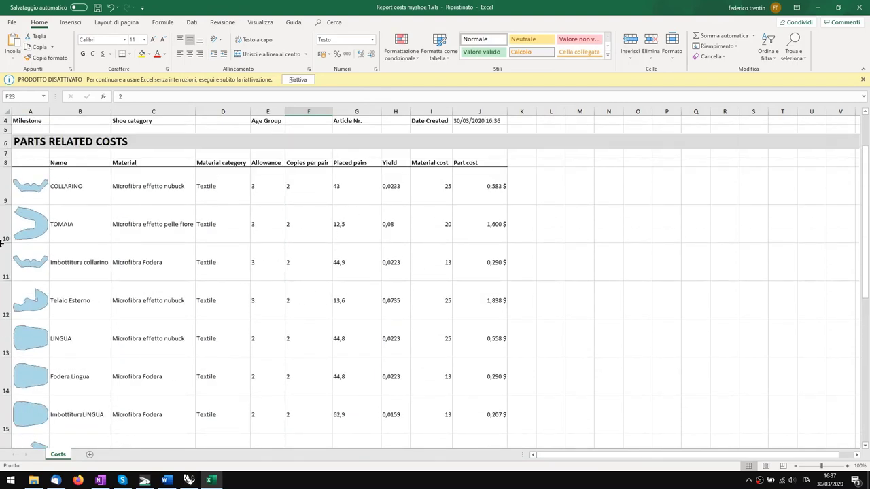
left_click(448, 261)
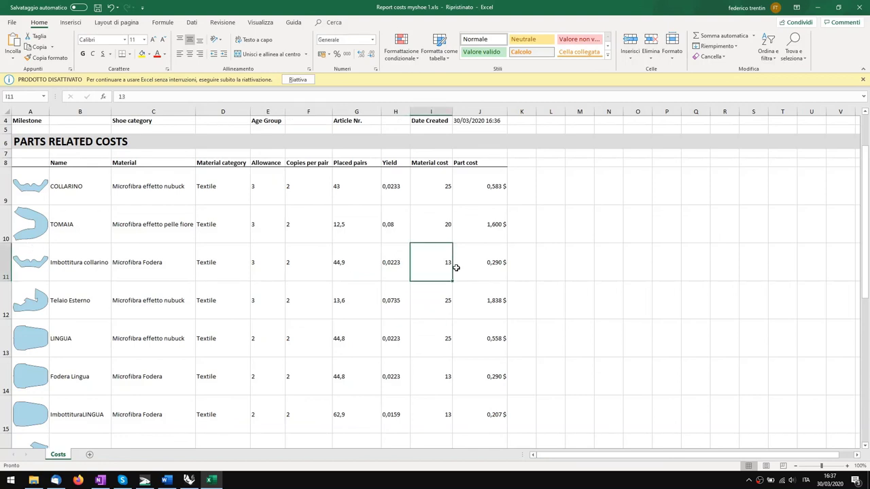
type("1")
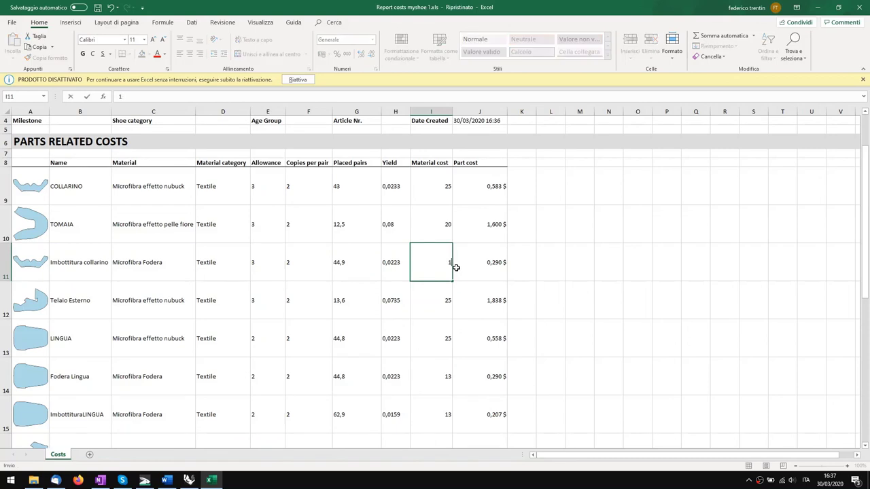
type("4")
key("Return")
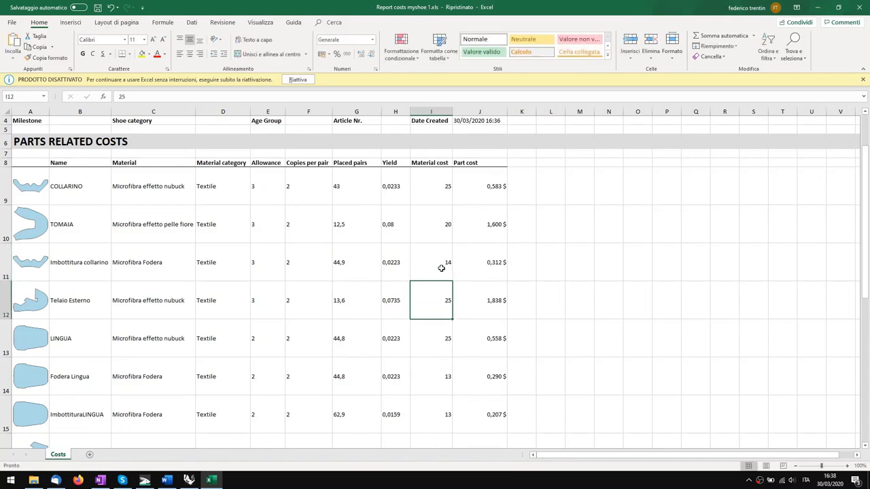
left_click(442, 267)
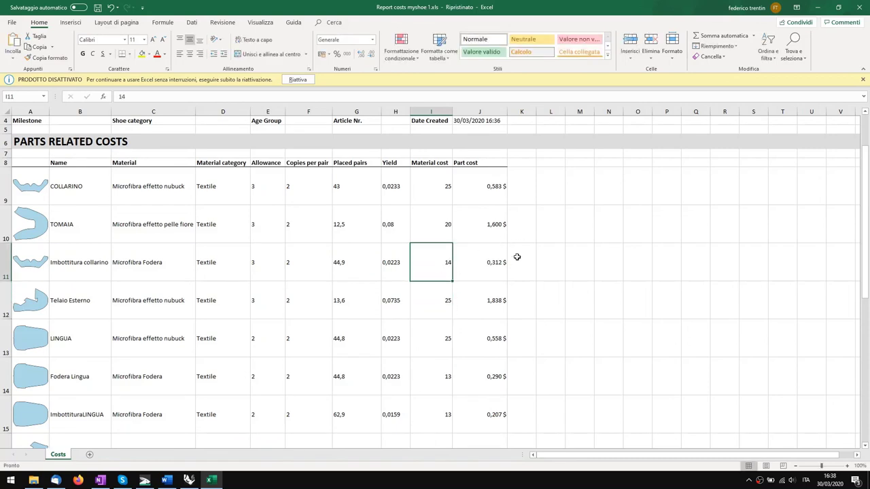
left_click(495, 266)
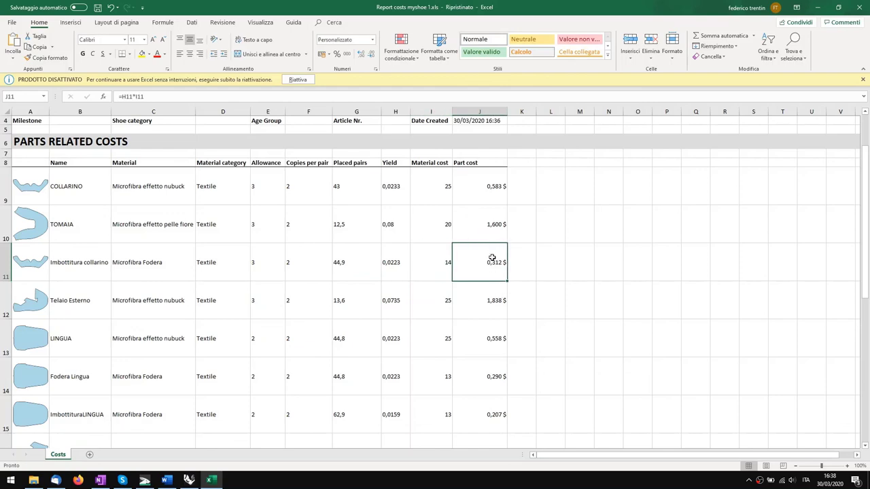
scroll(497, 268, "down", 7)
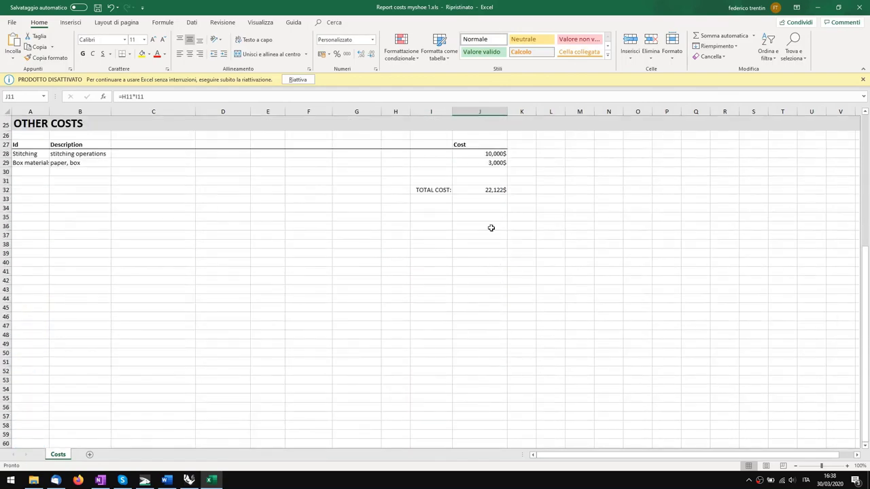
left_click(478, 189)
Step: Look through all part rows of the report again and examine the brand and pricing fields in the model details
scroll(370, 315, "up", 10)
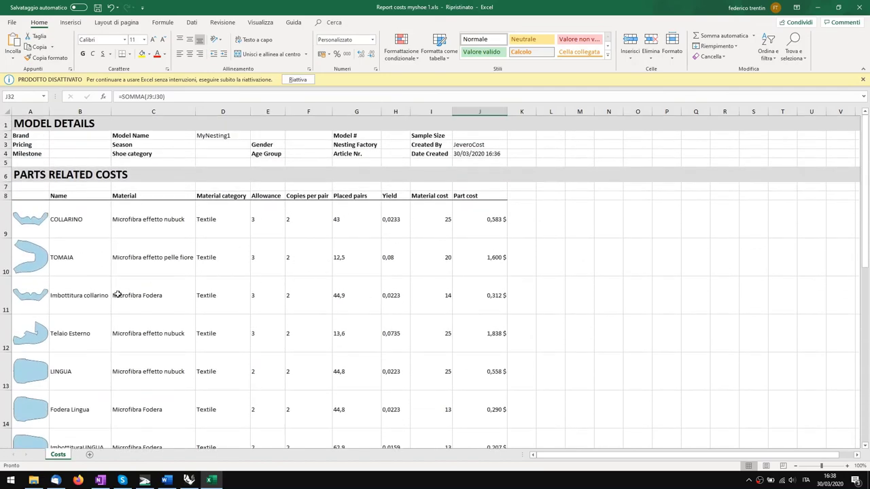
scroll(344, 277, "down", 5)
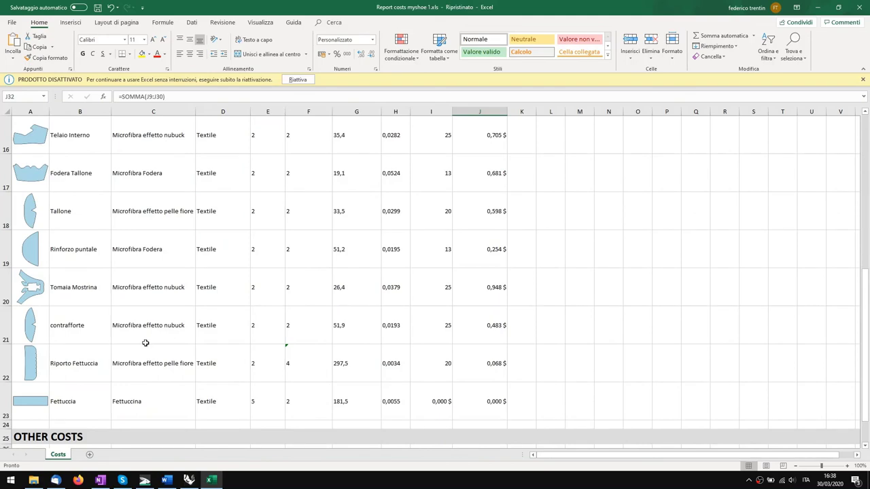
scroll(322, 334, "down", 2)
scroll(187, 253, "up", 3)
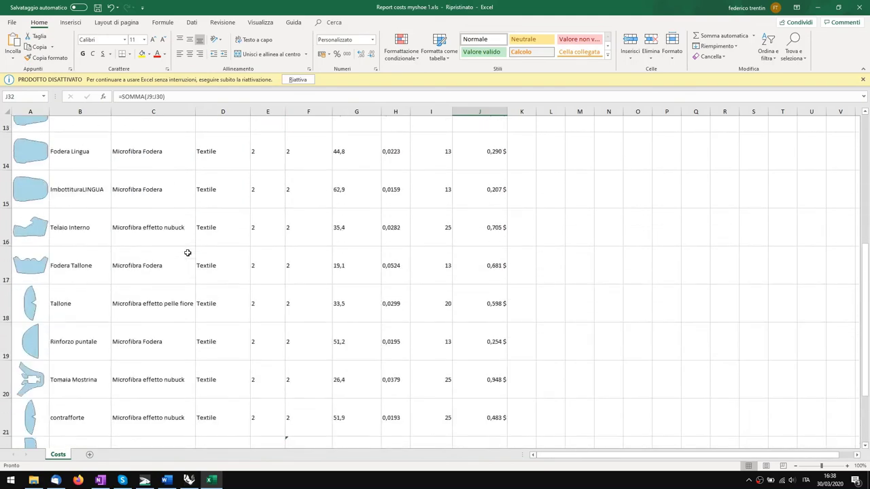
scroll(187, 253, "up", 4)
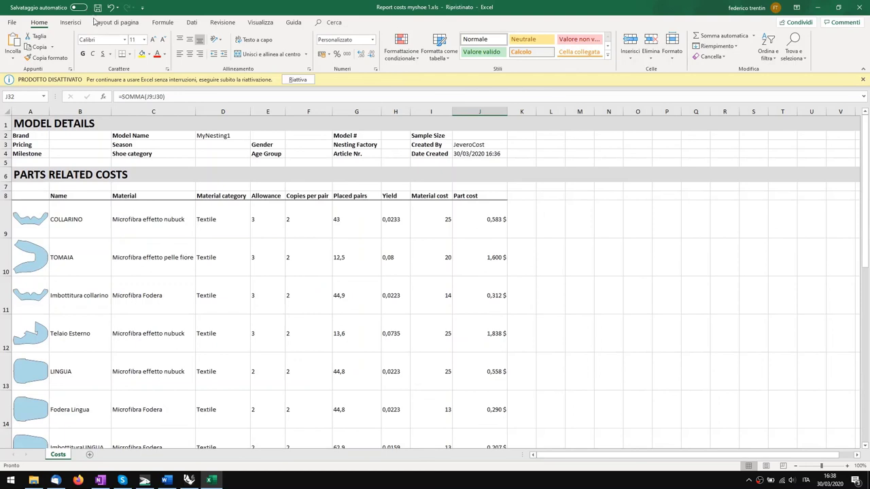
left_click(92, 137)
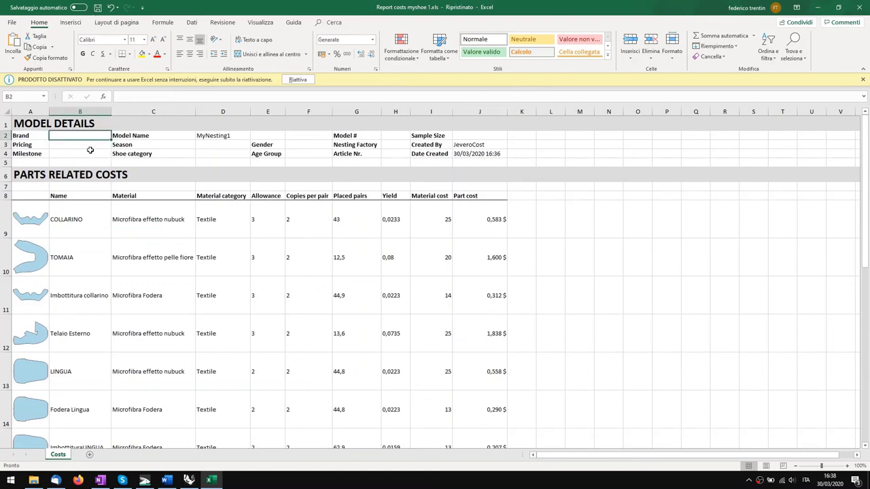
left_click(90, 147)
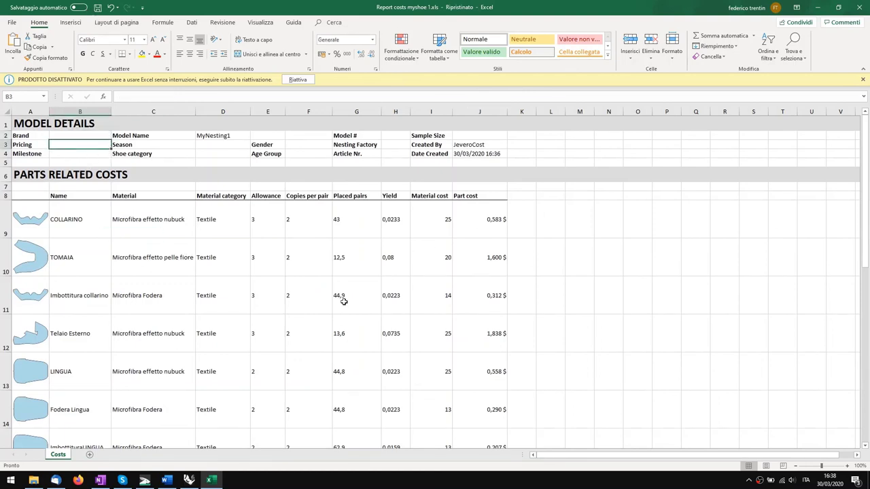